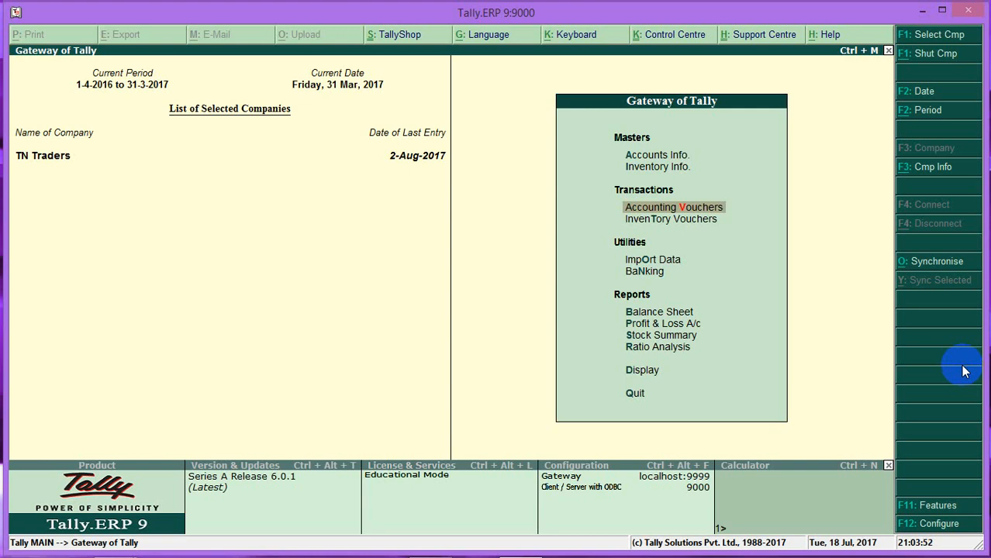
Step: Open accounting voucher creation for a purchase entry
{"action": "key", "text": "Return"}
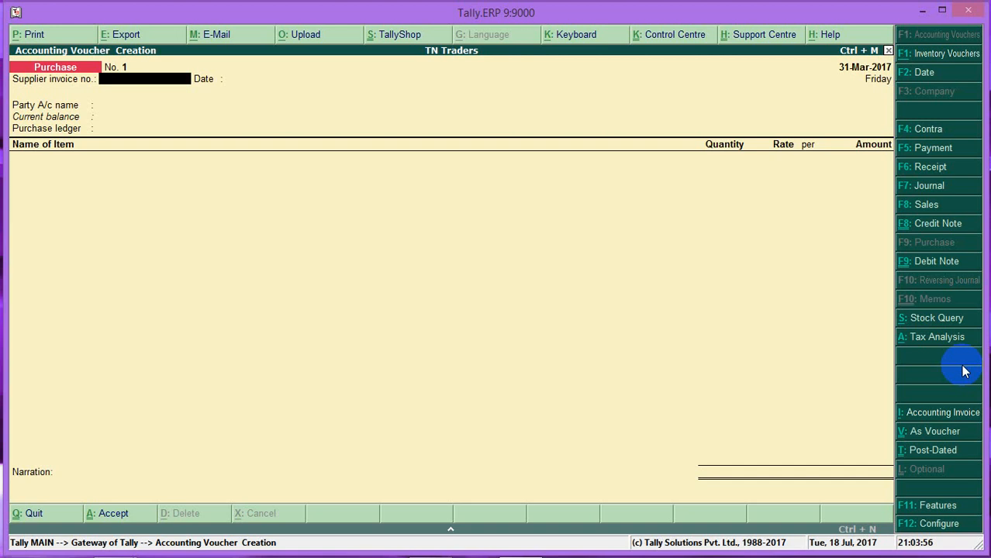
{"action": "key", "text": "F2"}
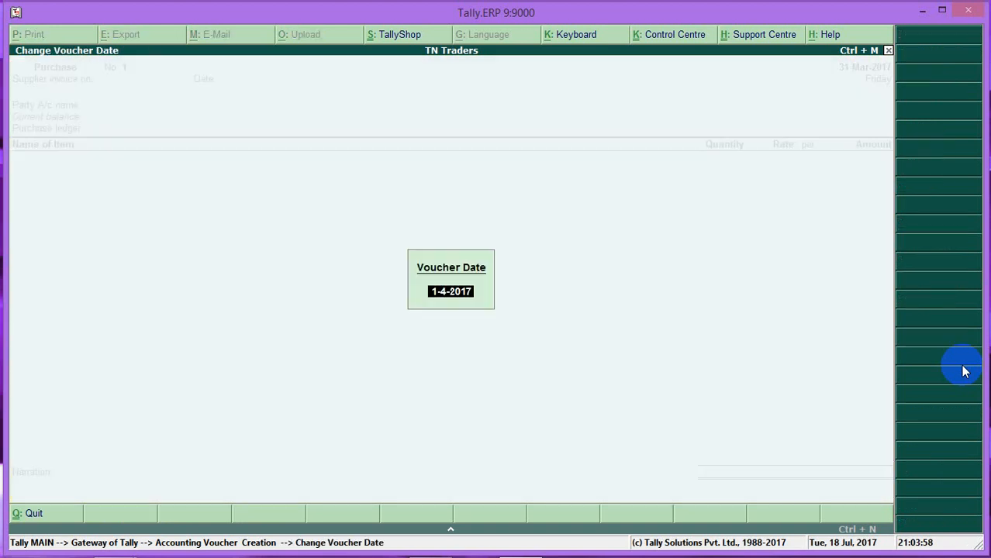
{"action": "key", "text": "Escape"}
{"action": "key", "text": "Escape"}
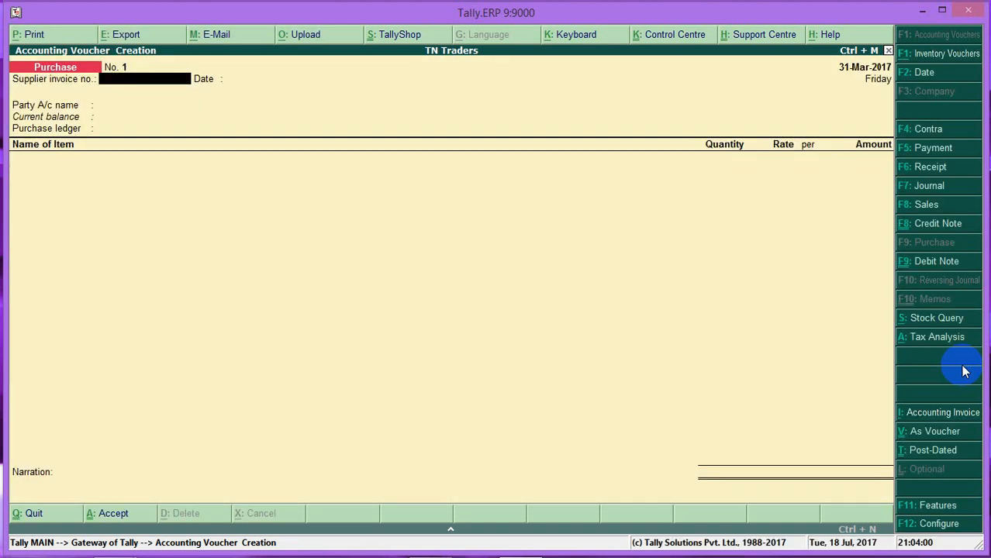
Step: Change the working period to run from 1-4-2017 to 31-3-2018
{"action": "key", "text": "alt+F2"}
{"action": "type", "text": "1"}
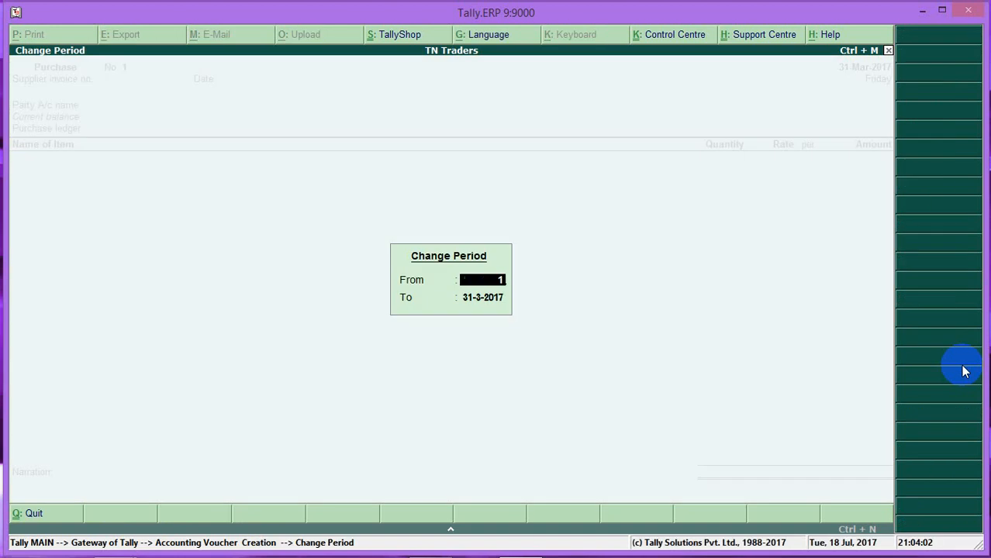
{"action": "type", "text": "-4-2017"}
{"action": "key", "text": "Return"}
{"action": "type", "text": "31-3-2018"}
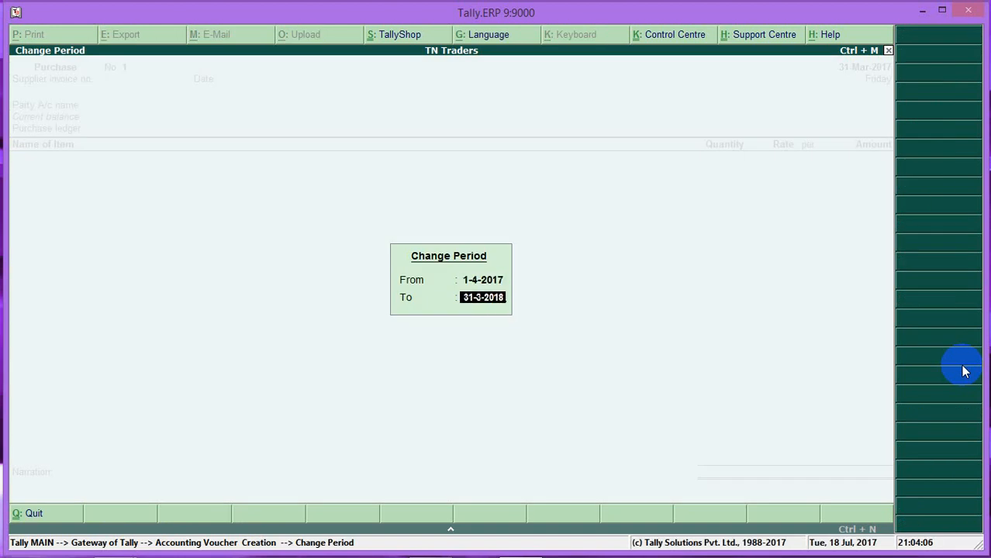
{"action": "key", "text": "Return"}
Step: Set the purchase voucher's date to 1-7-2017
{"action": "key", "text": "F2"}
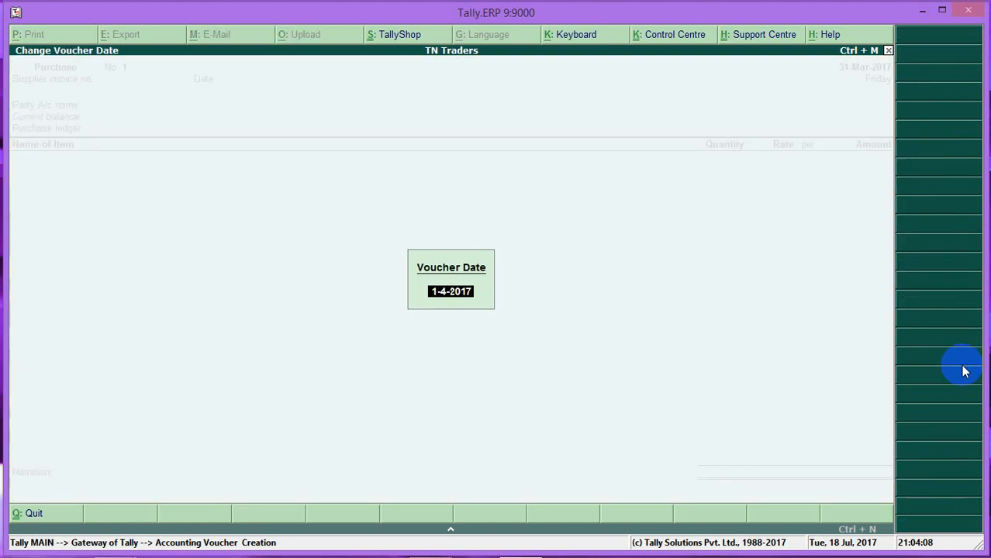
{"action": "type", "text": "1-7"}
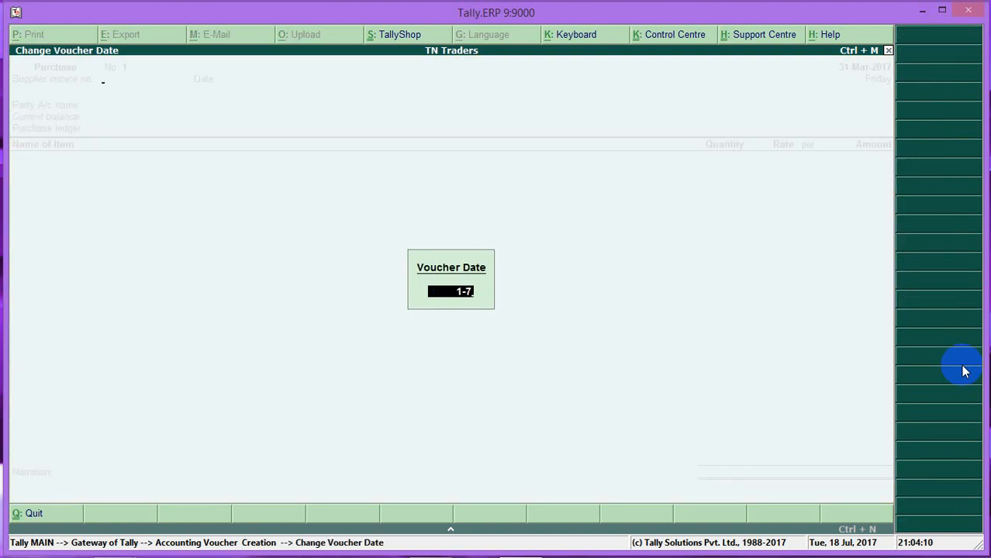
{"action": "key", "text": "Return"}
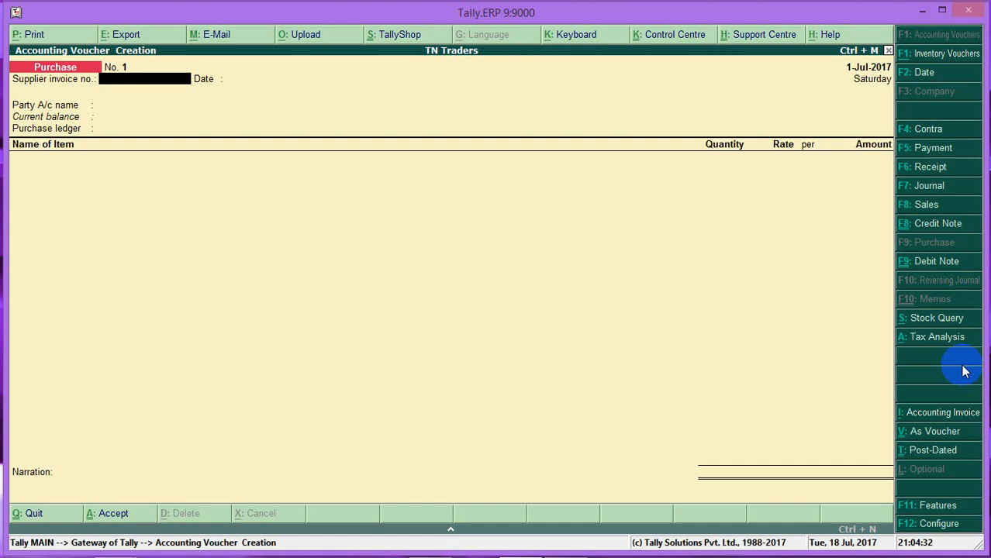
Step: Leave the supplier invoice number and date blank and choose Unregistered Dealer as the party account
{"action": "key", "text": "Return"}
{"action": "key", "text": "Return"}
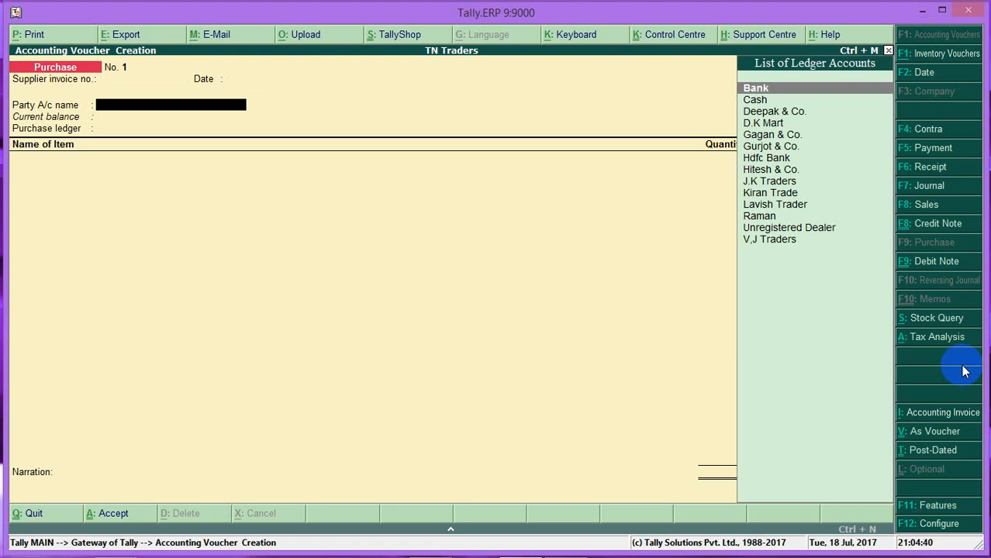
{"action": "key", "text": "Down"}
{"action": "key", "text": "Down"}
{"action": "key", "text": "Down"}
{"action": "key", "text": "Down"}
{"action": "key", "text": "Down"}
{"action": "key", "text": "Down"}
{"action": "key", "text": "Down"}
{"action": "key", "text": "Down"}
{"action": "key", "text": "Down"}
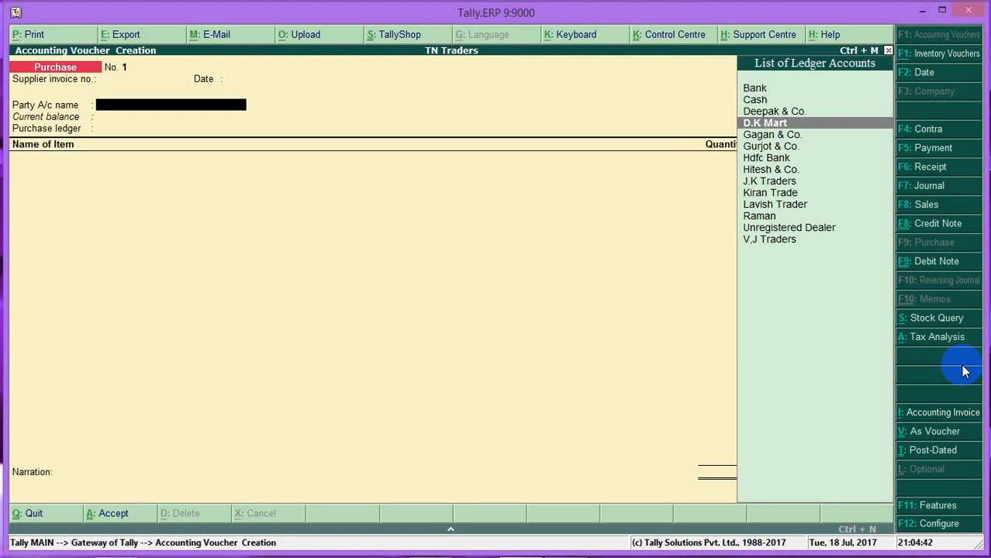
{"action": "key", "text": "Down"}
{"action": "key", "text": "Down"}
{"action": "key", "text": "Down"}
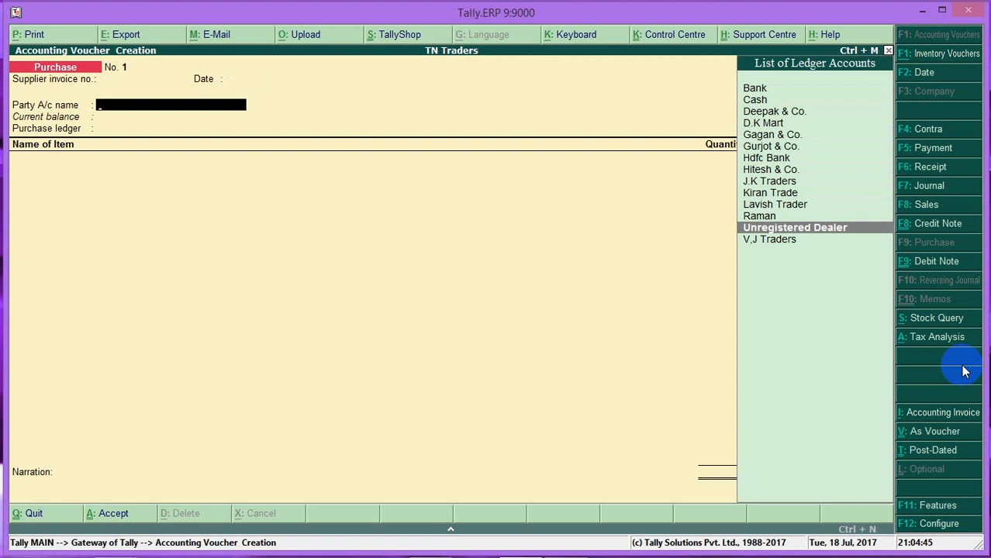
{"action": "key", "text": "Return"}
Step: Open the Unregistered Dealer ledger for alteration and accept Unregistered as the registration type in its GST details
{"action": "key", "text": "BackSpace"}
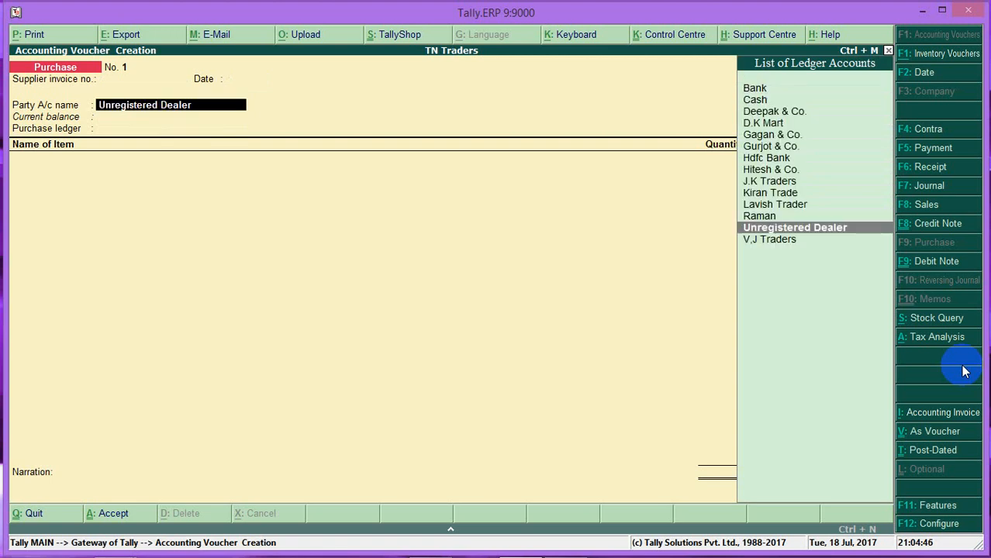
{"action": "key", "text": "ctrl+Return"}
{"action": "key", "text": "Return"}
{"action": "key", "text": "Return"}
{"action": "key", "text": "Return"}
{"action": "key", "text": "Return"}
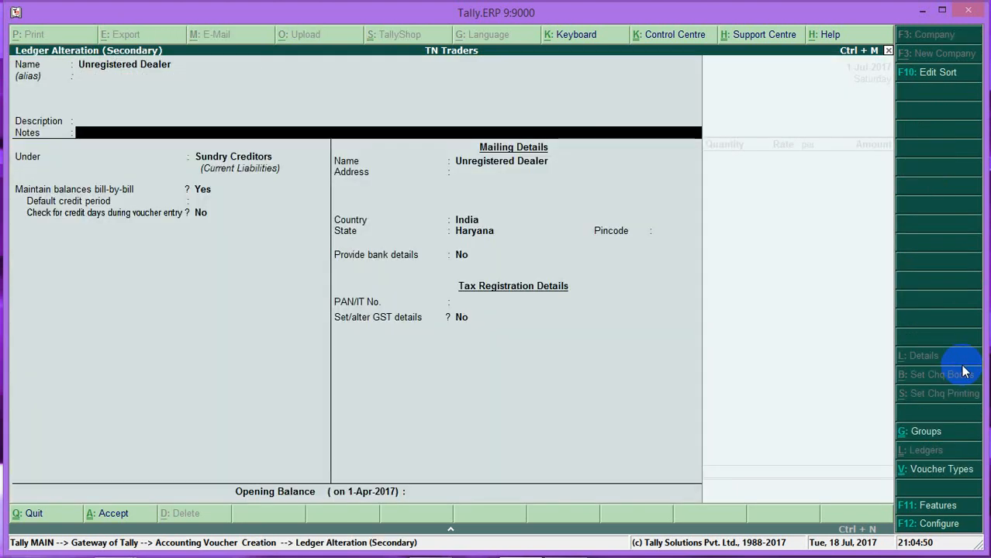
{"action": "key", "text": "Return"}
{"action": "key", "text": "Return"}
{"action": "key", "text": "Return"}
{"action": "key", "text": "Return"}
{"action": "key", "text": "Return"}
{"action": "key", "text": "Return"}
{"action": "key", "text": "Return"}
{"action": "key", "text": "Return"}
{"action": "key", "text": "Return"}
{"action": "key", "text": "Return"}
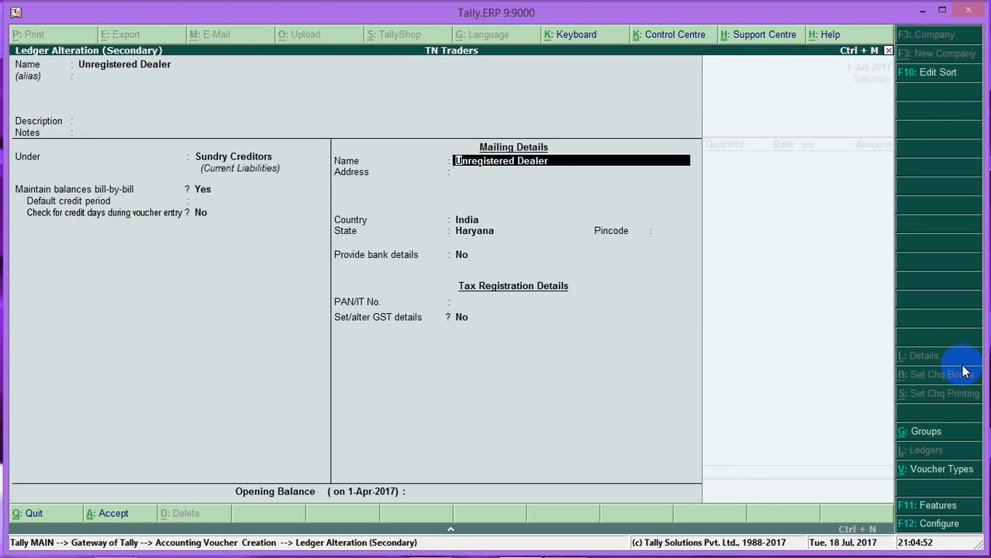
{"action": "key", "text": "Return"}
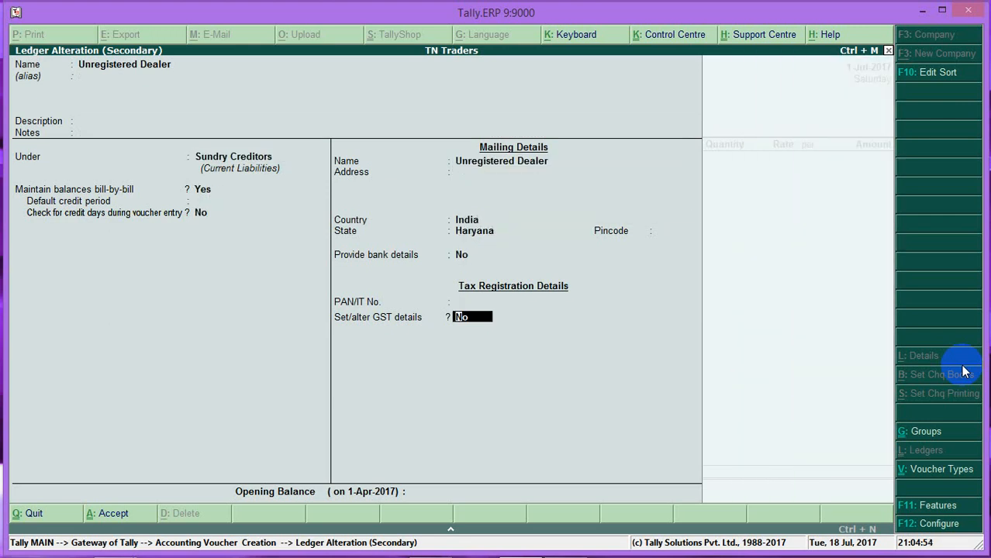
{"action": "type", "text": "y"}
{"action": "key", "text": "Return"}
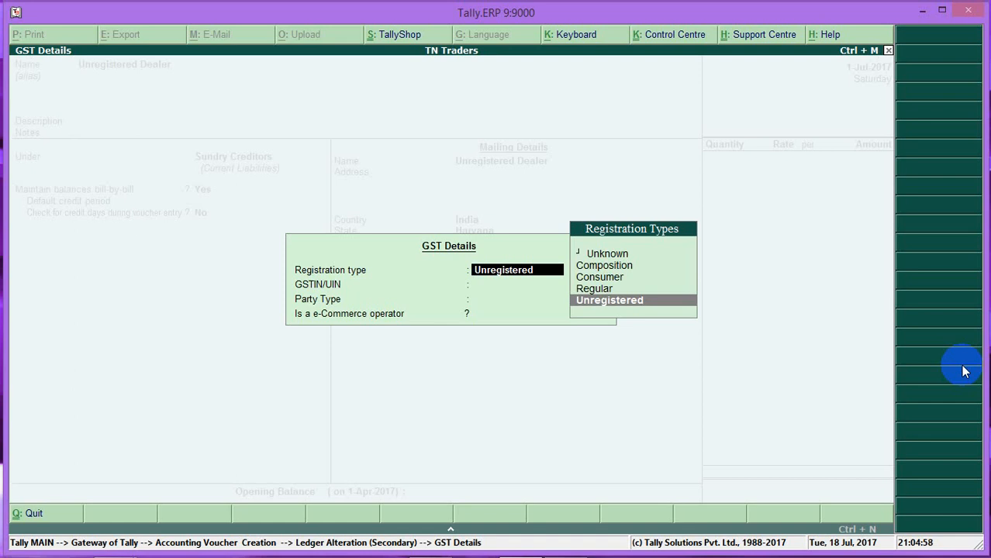
{"action": "key", "text": "Return"}
{"action": "key", "text": "Return"}
{"action": "key", "text": "Return"}
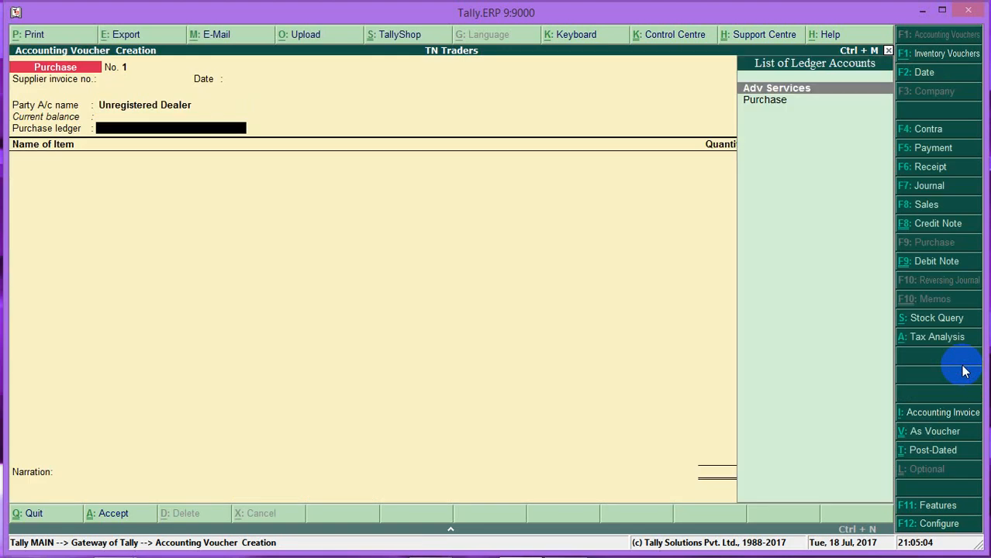
Step: Choose the Purchase ledger and classify the transaction as Purchase From Unregistered Dealer - Taxable
{"action": "key", "text": "Down"}
{"action": "key", "text": "Return"}
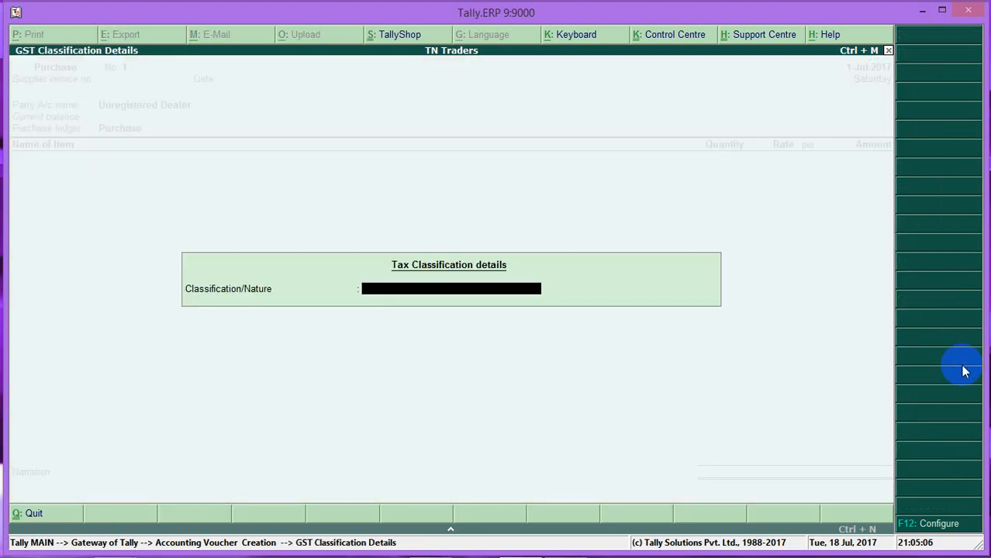
{"action": "key", "text": "Return"}
{"action": "key", "text": "BackSpace"}
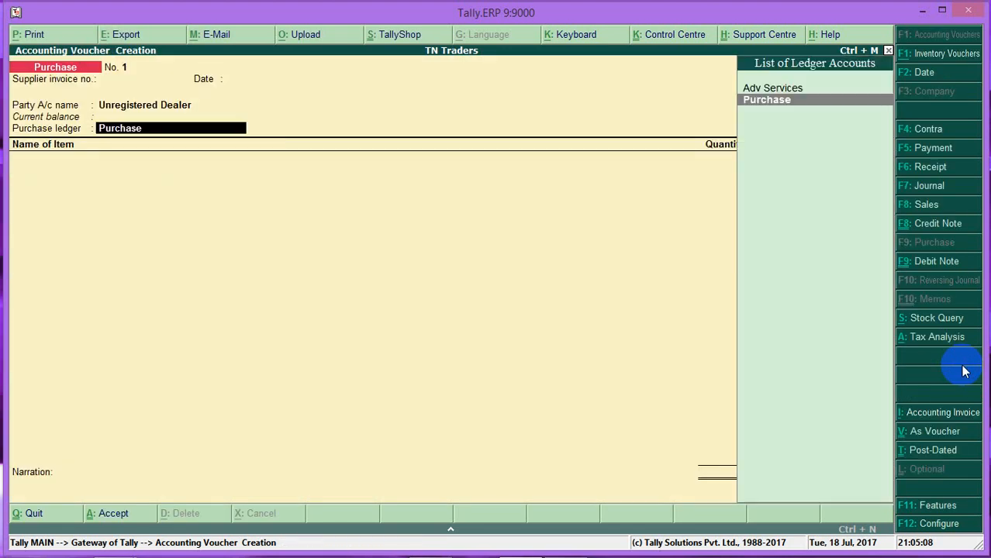
{"action": "key", "text": "Return"}
{"action": "type", "text": "P"}
{"action": "key", "text": "Down"}
{"action": "key", "text": "Down"}
{"action": "key", "text": "Down"}
{"action": "key", "text": "Down"}
{"action": "key", "text": "Down"}
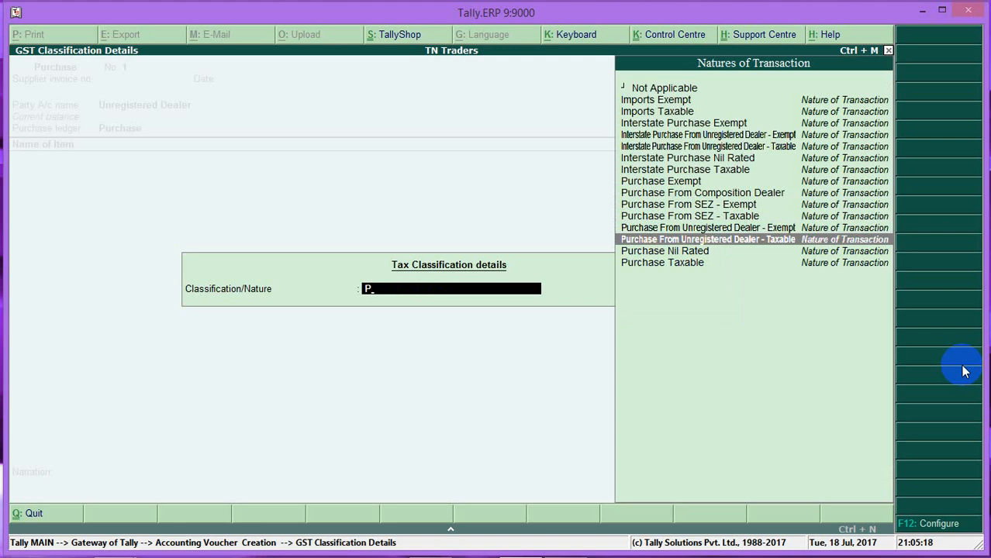
{"action": "key", "text": "Return"}
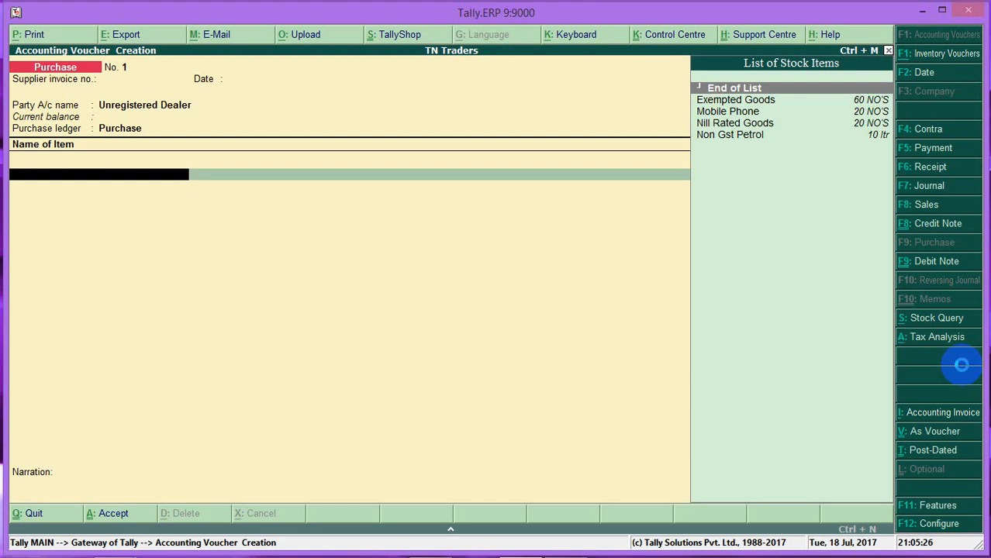
Step: Create a new stock item named KEYBOARD from within the voucher, with ltr as its unit
{"action": "key", "text": "alt+c"}
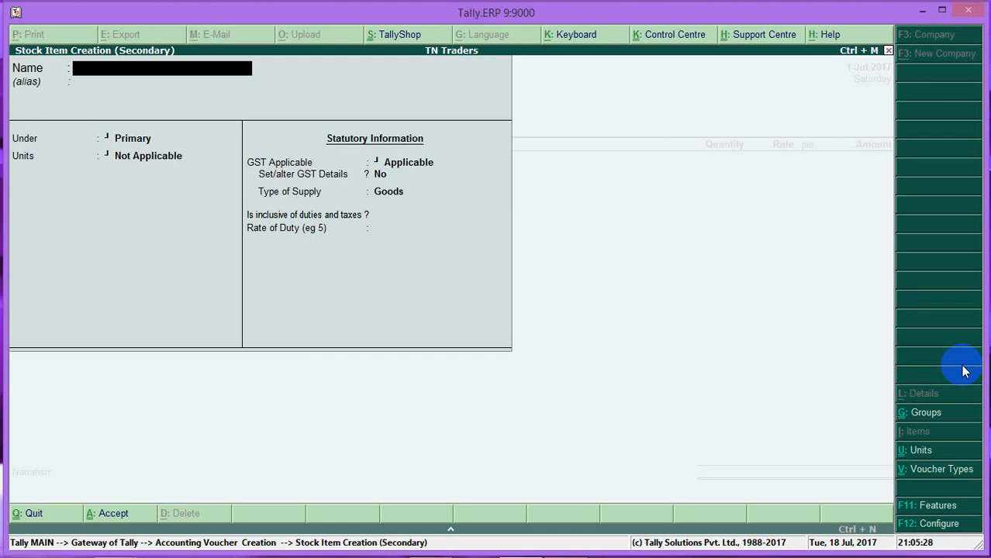
{"action": "type", "text": "KEYBOARD"}
{"action": "key", "text": "Return"}
{"action": "key", "text": "Return"}
{"action": "key", "text": "Return"}
{"action": "key", "text": "Return"}
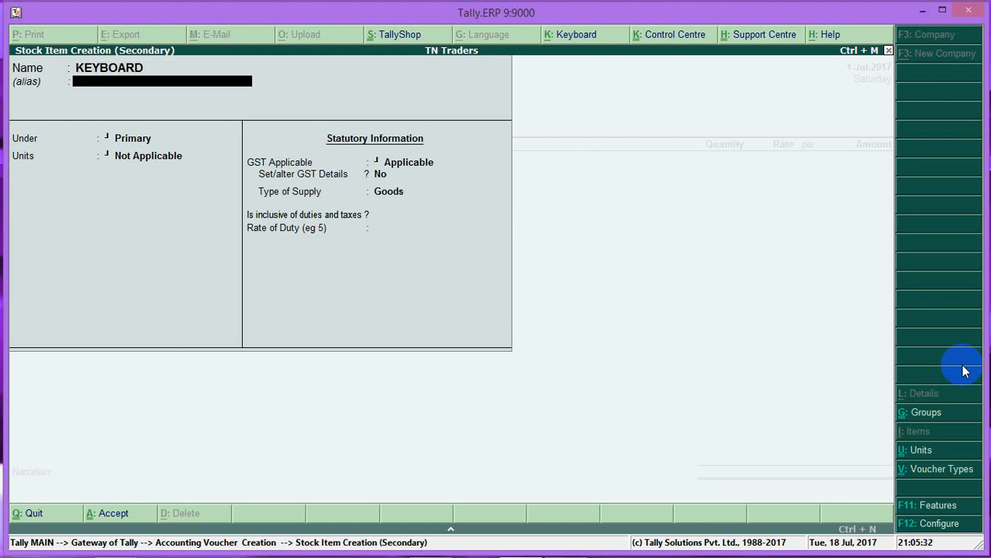
{"action": "key", "text": "BackSpace"}
{"action": "key", "text": "Down"}
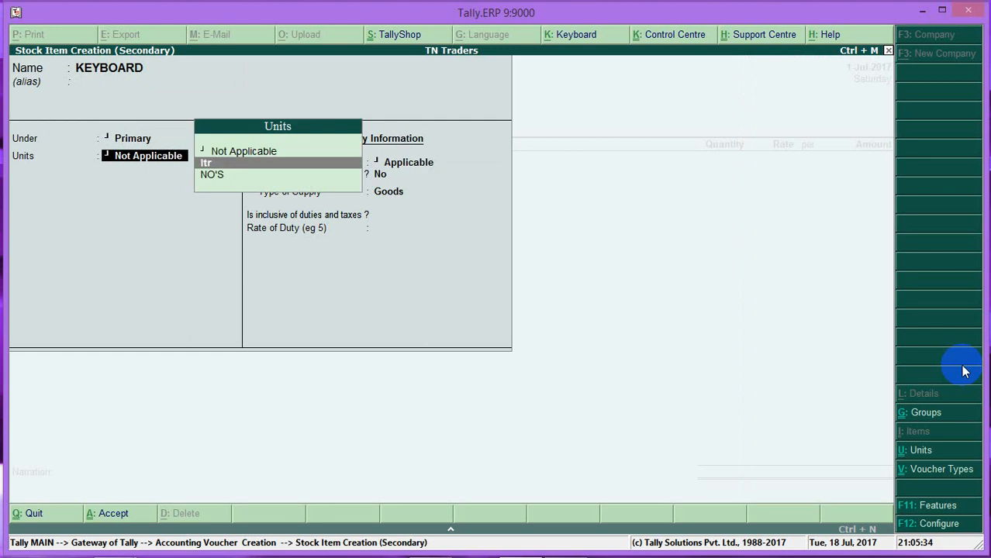
{"action": "key", "text": "Return"}
{"action": "key", "text": "Return"}
Step: Enable GST details for the KEYBOARD item and enter HSN/SAC code 203010, keeping it as GST goods
{"action": "type", "text": "y"}
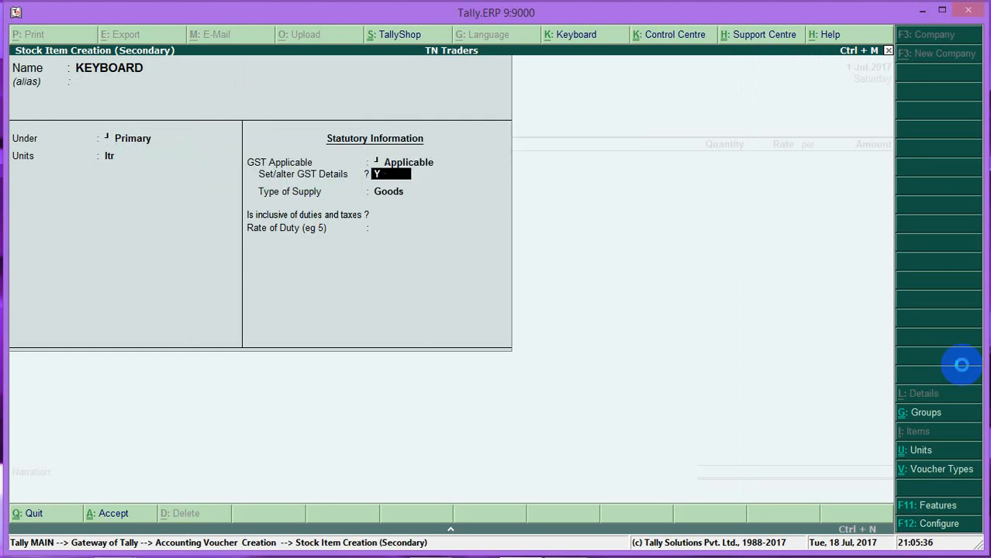
{"action": "key", "text": "Return"}
{"action": "type", "text": "203010"}
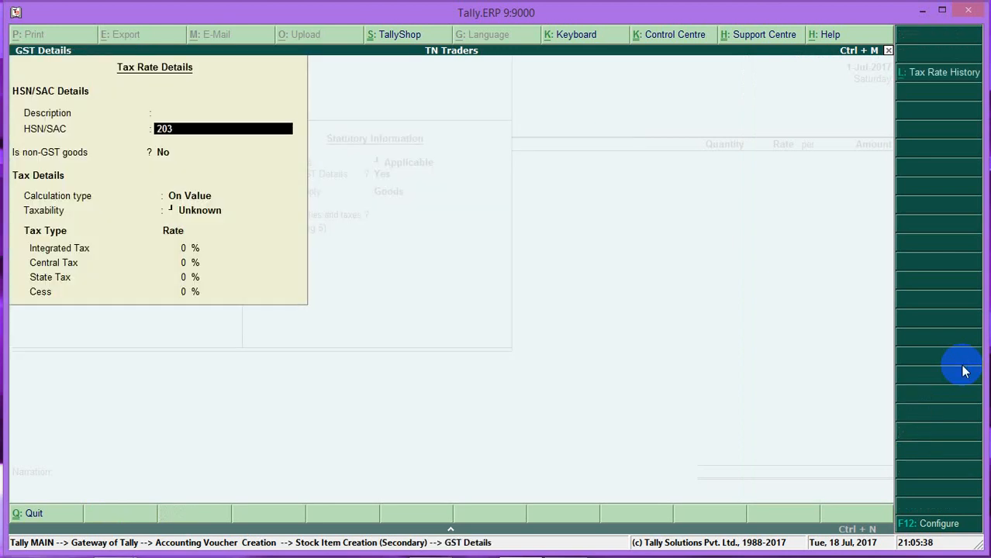
{"action": "key", "text": "Return"}
{"action": "key", "text": "Return"}
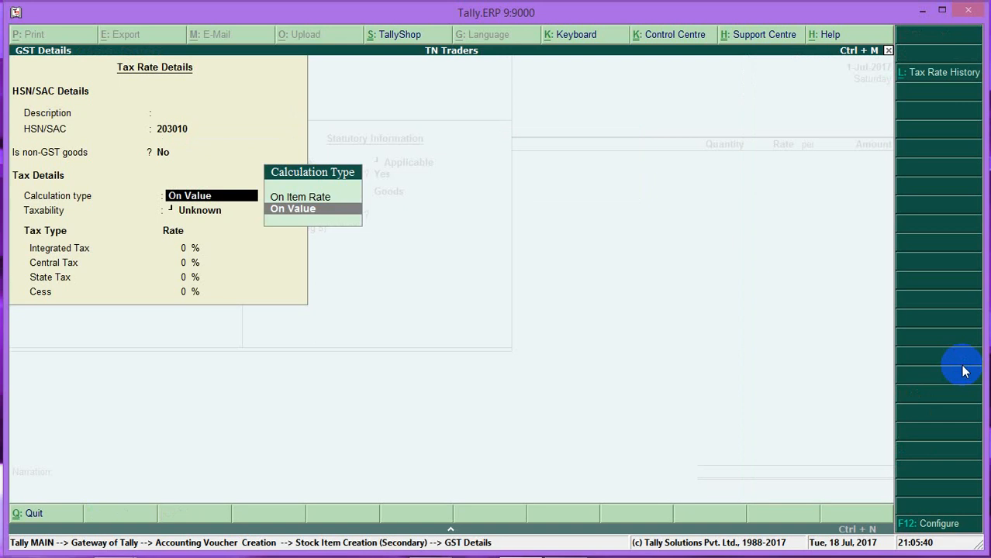
Step: Set the item's tax calculation to On Value, taxability to Taxable and integrated tax to 12%, and save the item
{"action": "key", "text": "Return"}
{"action": "key", "text": "Down"}
{"action": "key", "text": "Down"}
{"action": "key", "text": "Down"}
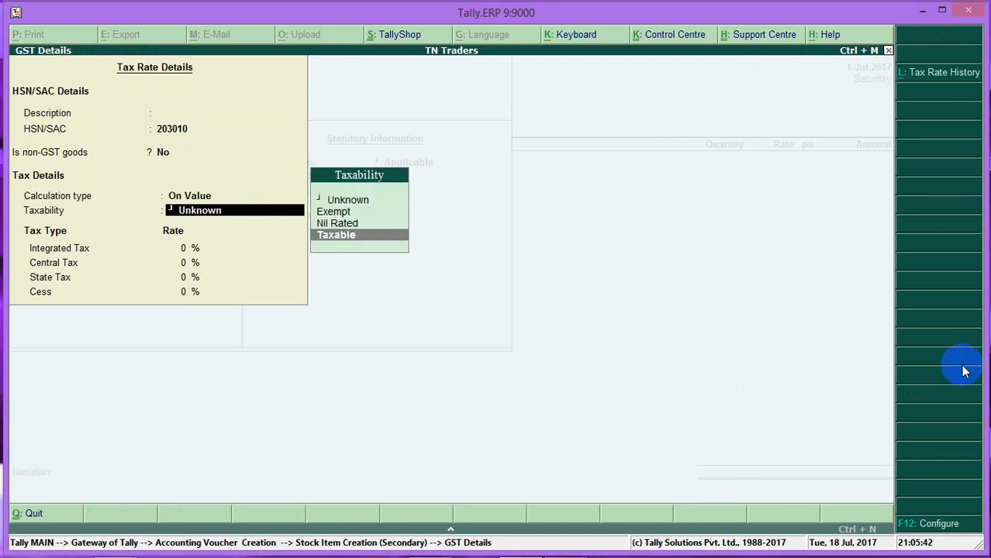
{"action": "key", "text": "Return"}
{"action": "type", "text": "12"}
{"action": "key", "text": "Return"}
{"action": "key", "text": "Return"}
{"action": "key", "text": "Return"}
{"action": "key", "text": "Return"}
{"action": "key", "text": "Return"}
{"action": "key", "text": "Return"}
{"action": "key", "text": "Return"}
{"action": "key", "text": "Return"}
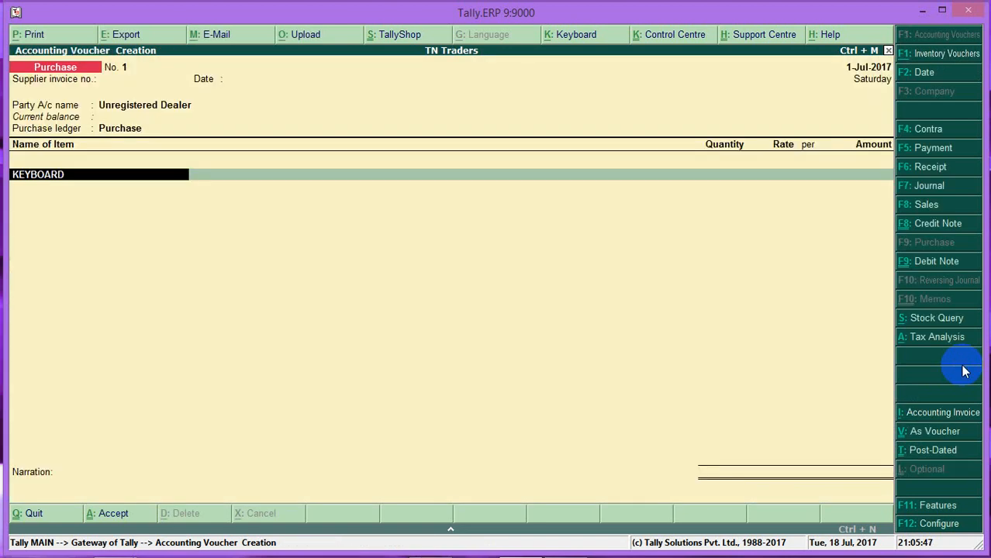
Step: Enter the KEYBOARD line with a quantity of 20 ltr at a rate of 500 per ltr
{"action": "key", "text": "Return"}
{"action": "key", "text": "Return"}
{"action": "type", "text": "20 ltr"}
{"action": "key", "text": "Return"}
{"action": "type", "text": "500"}
{"action": "key", "text": "Return"}
{"action": "key", "text": "Return"}
{"action": "key", "text": "Return"}
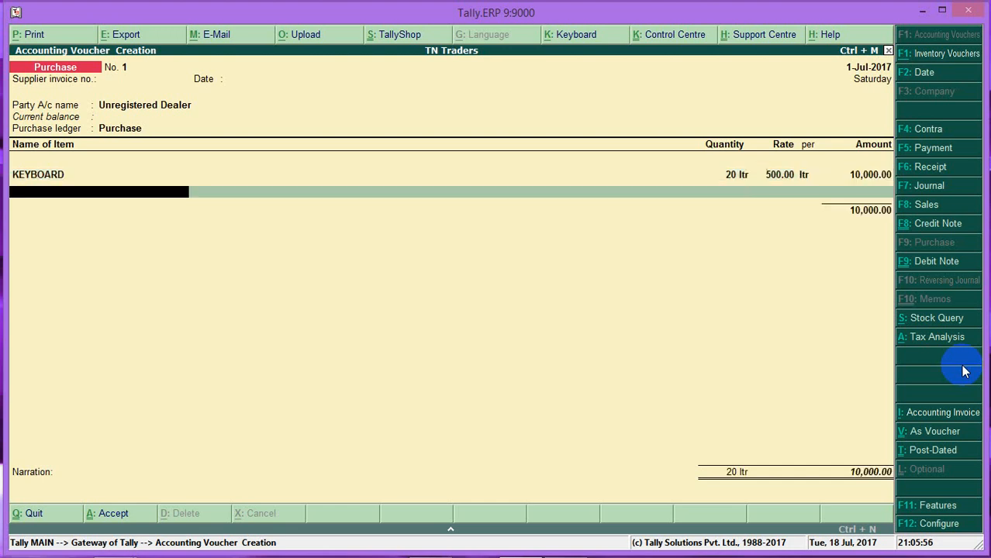
Step: End the item list and add the CGST ledger below it
{"action": "key", "text": "Return"}
{"action": "type", "text": "CGST"}
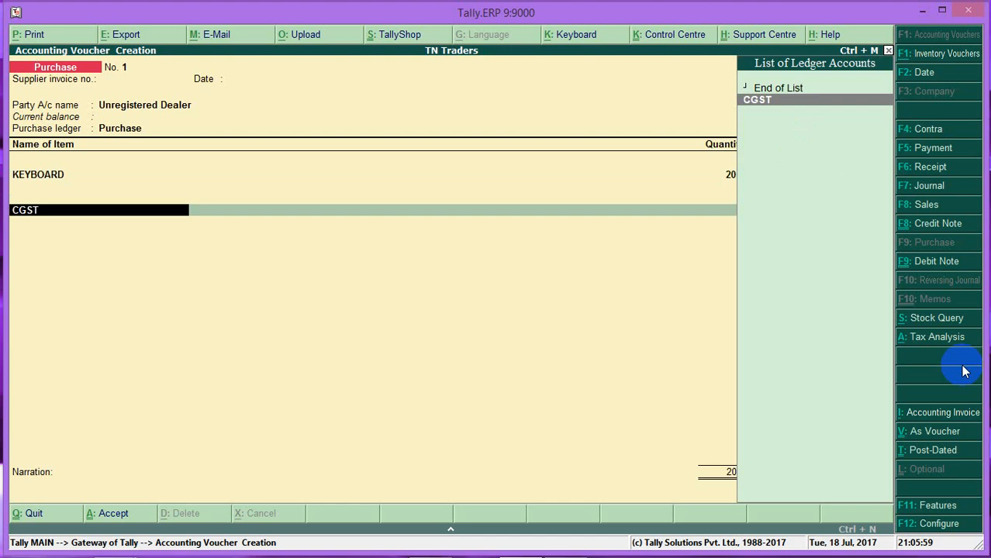
{"action": "key", "text": "Return"}
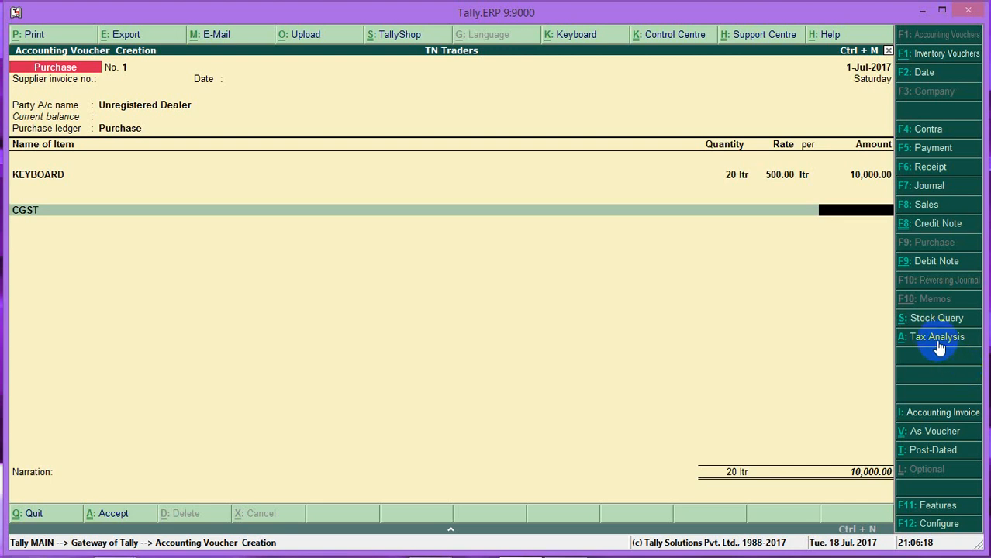
Step: Examine the voucher's tax analysis in detailed form for the central and state tax breakdown, and return to the voucher
{"action": "left_click", "coordinate": [938, 337]}
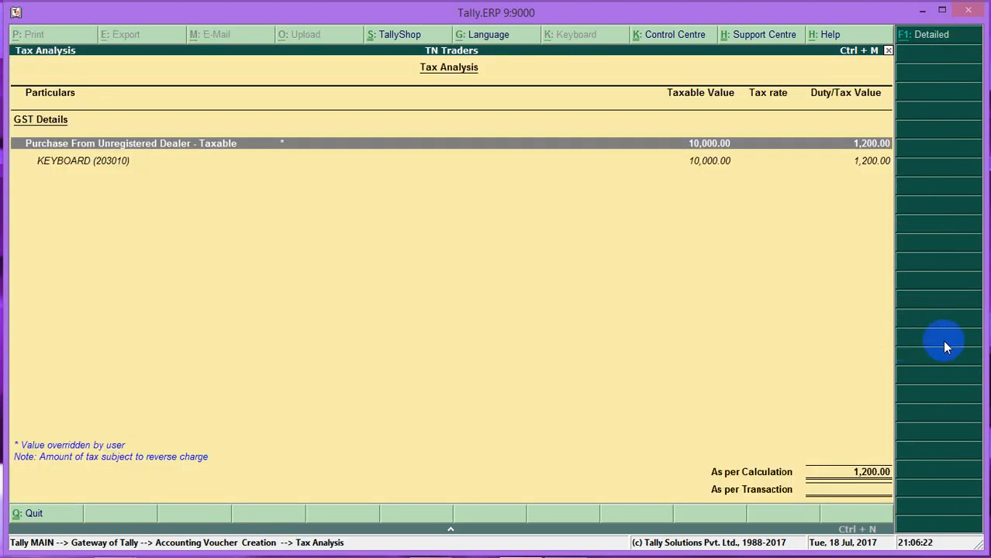
{"action": "key", "text": "alt+F1"}
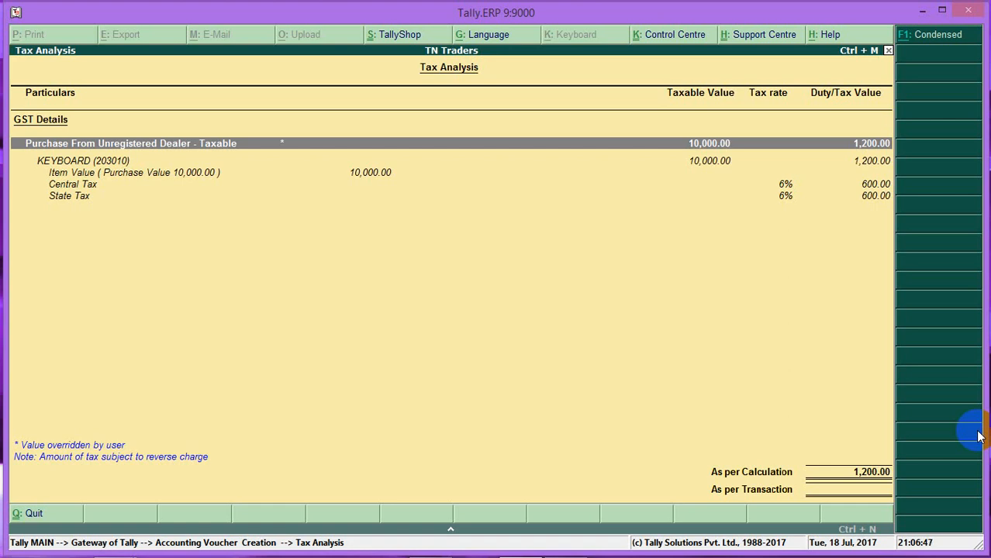
{"action": "key", "text": "Escape"}
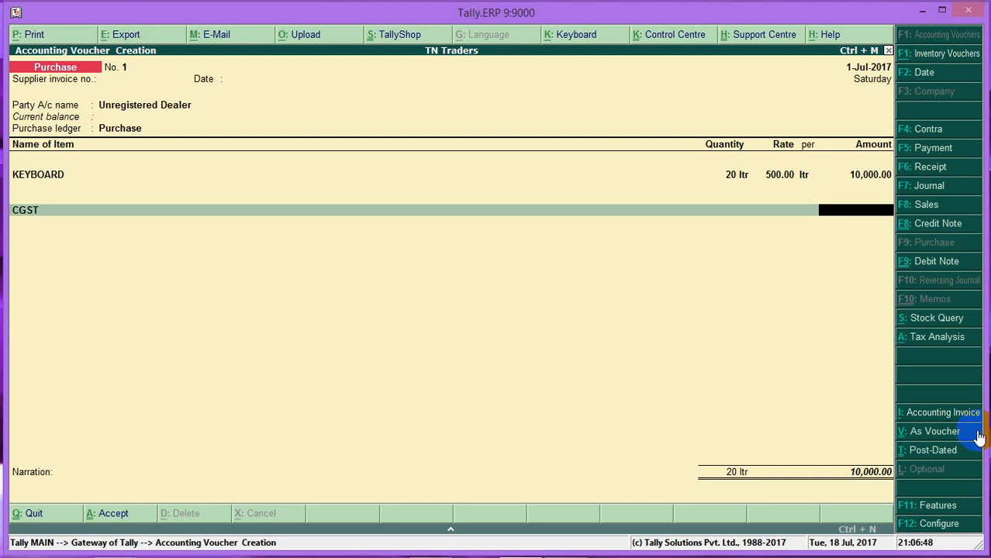
Step: Save the keyboard purchase voucher and leave the supplier invoice details of the next purchase voucher blank, stopping at its party account
{"action": "left_click", "coordinate": [975, 432]}
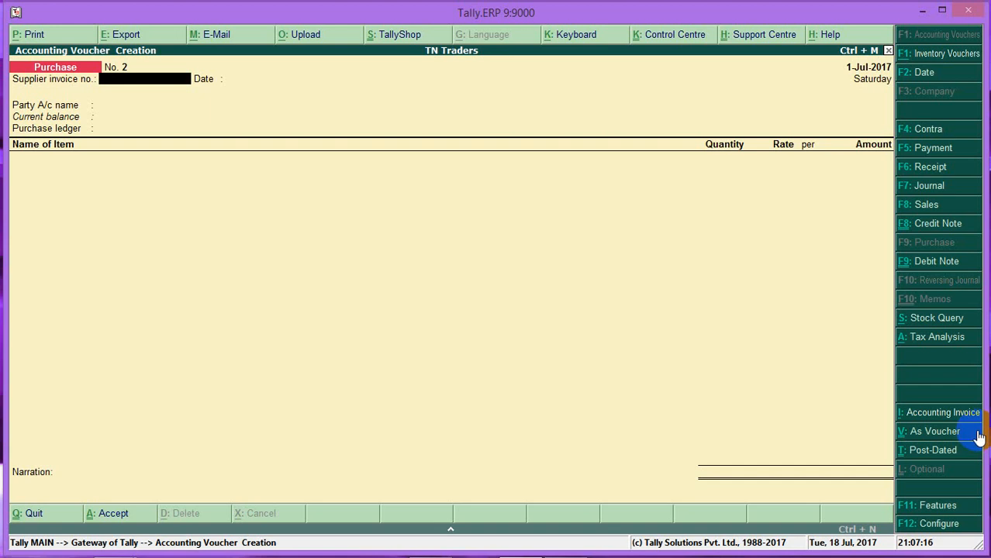
{"action": "key", "text": "Return"}
{"action": "key", "text": "Return"}
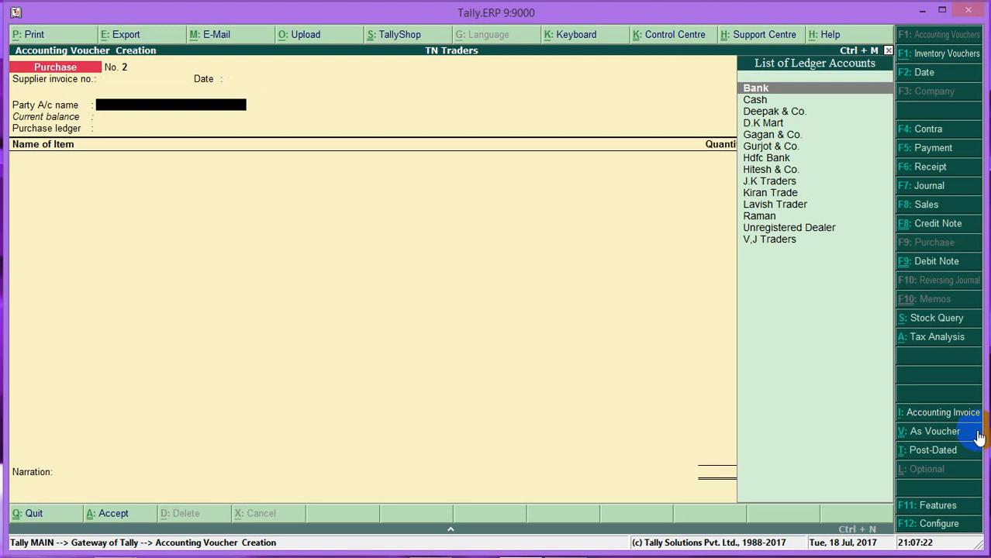
Step: Create a party ledger named STATIONARY CO. under Sundry Creditors, keeping the default mailing and bank details
{"action": "key", "text": "alt+c"}
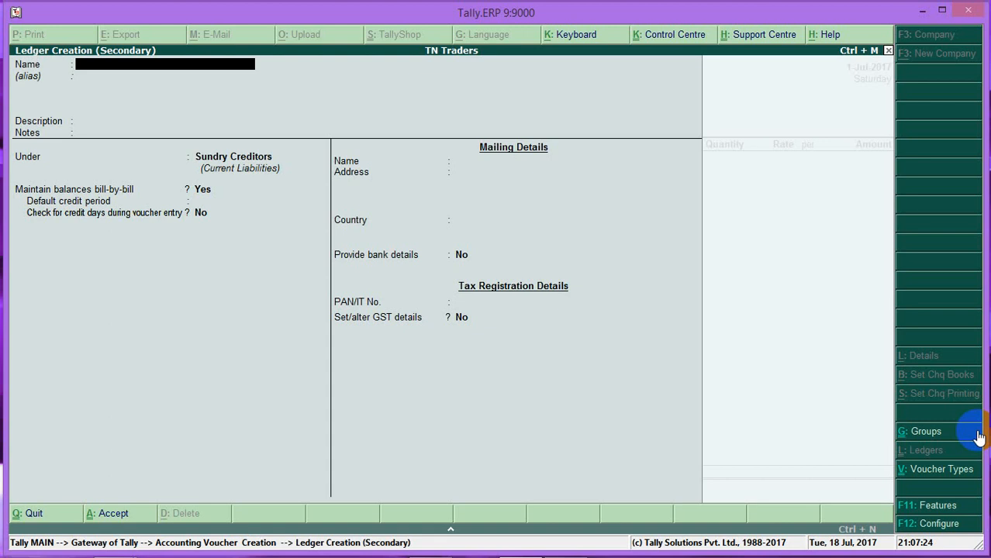
{"action": "type", "text": "STATIONARY"}
{"action": "type", "text": "CO."}
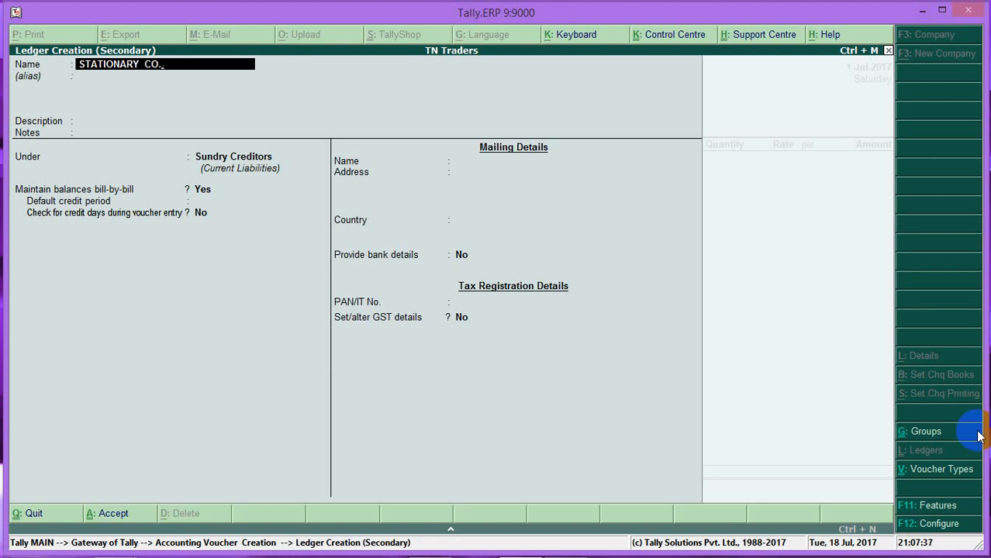
{"action": "key", "text": "Return"}
{"action": "key", "text": "Return"}
{"action": "key", "text": "Return"}
{"action": "key", "text": "Return"}
{"action": "key", "text": "Return"}
{"action": "key", "text": "Return"}
{"action": "key", "text": "Return"}
{"action": "key", "text": "Return"}
{"action": "key", "text": "Return"}
{"action": "key", "text": "Return"}
{"action": "key", "text": "Return"}
{"action": "key", "text": "Return"}
{"action": "key", "text": "Return"}
{"action": "key", "text": "Return"}
Step: Enable GST details for the STATIONARY CO. ledger, choose its registration type and save it as the voucher's party
{"action": "type", "text": "y"}
{"action": "key", "text": "Return"}
{"action": "key", "text": "Down"}
{"action": "key", "text": "Return"}
{"action": "key", "text": "Return"}
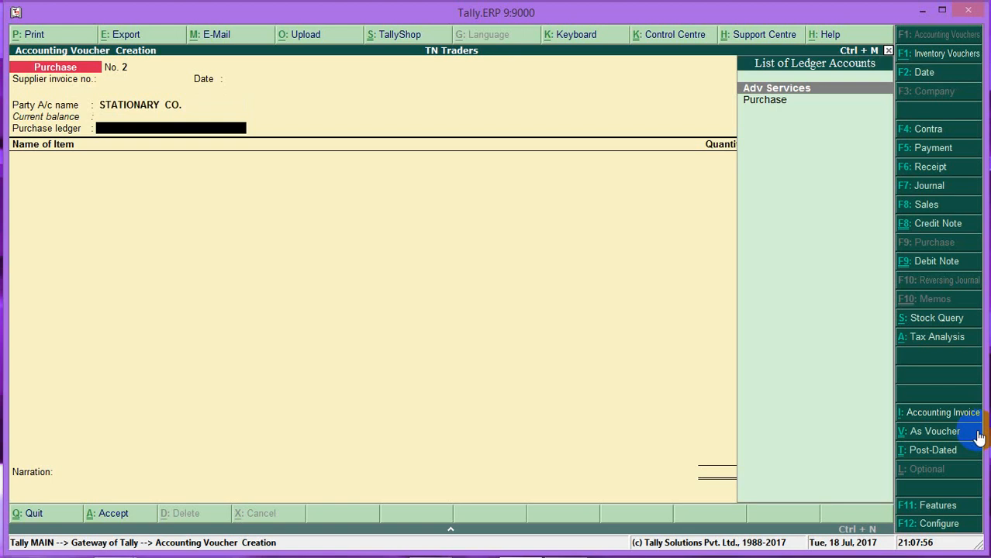
Step: Allow expenses/fixed assets for accounting allocations in the purchase invoice's advanced configuration and save the settings
{"action": "key", "text": "F12"}
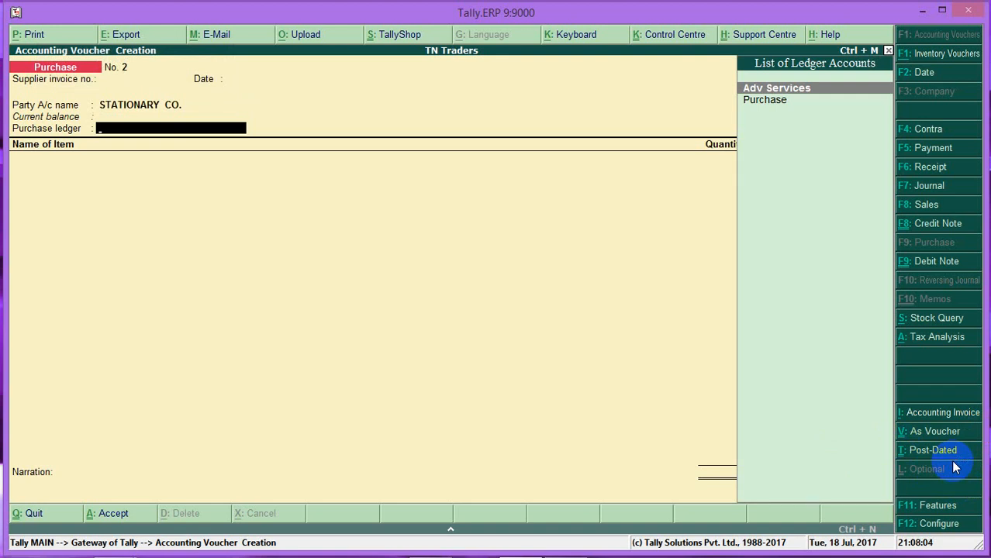
{"action": "left_click", "coordinate": [933, 525]}
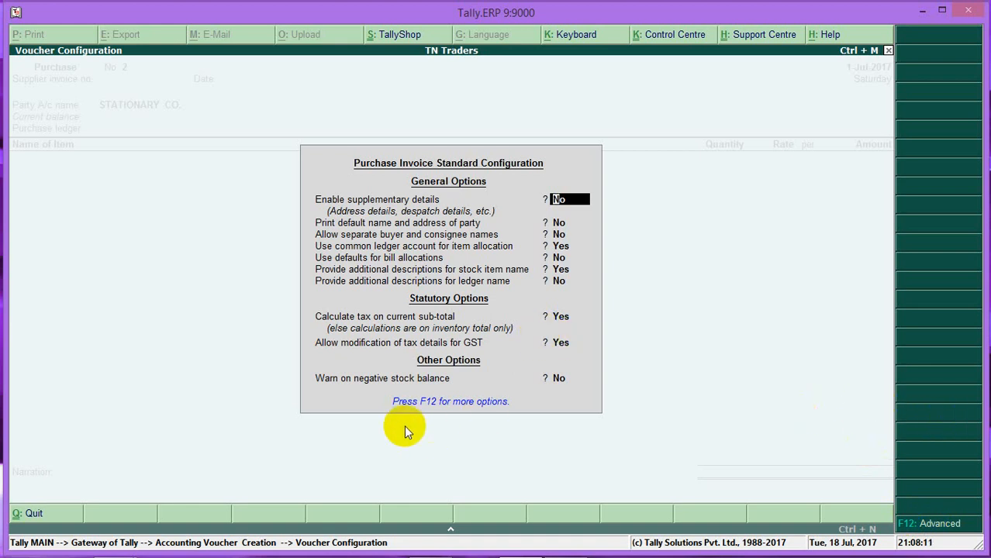
{"action": "left_click", "coordinate": [440, 402]}
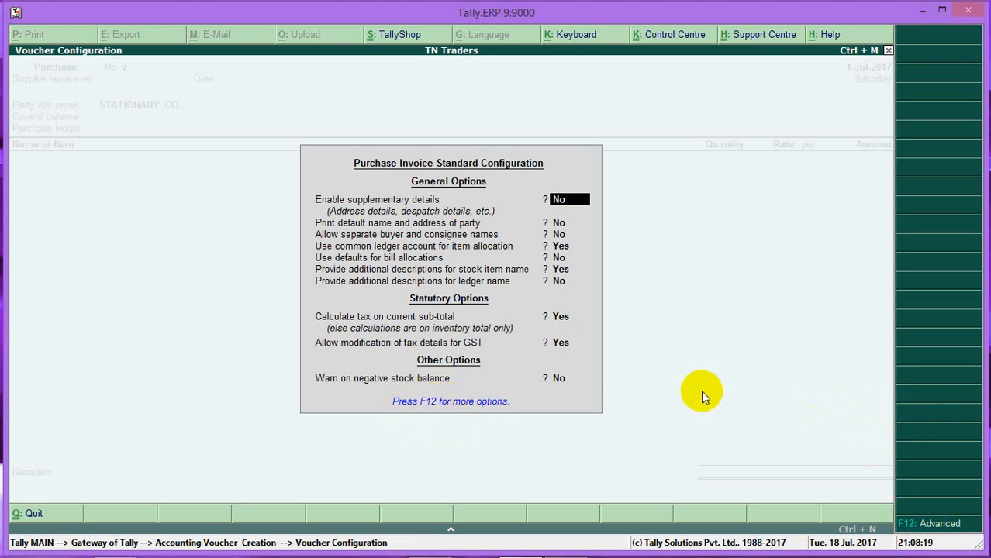
{"action": "left_click", "coordinate": [930, 527]}
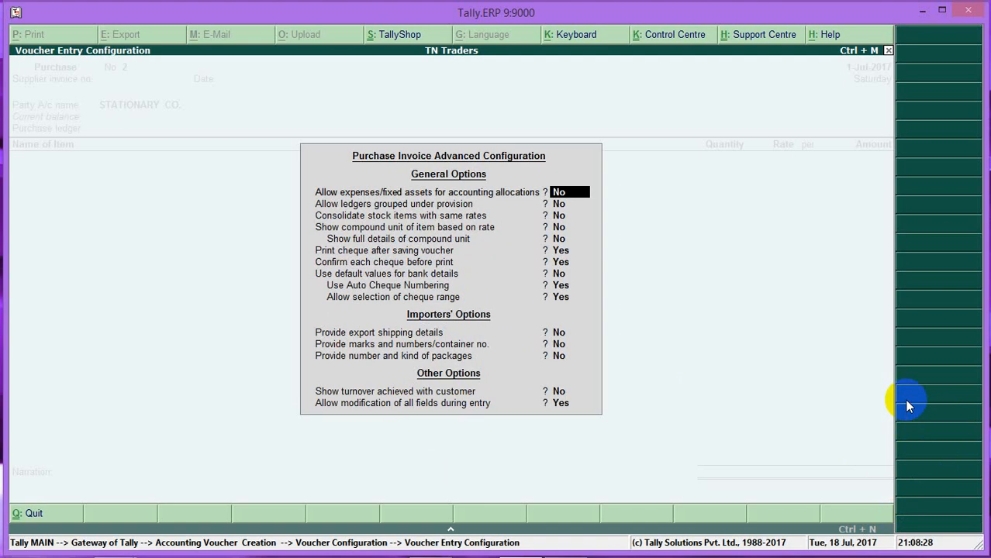
{"action": "type", "text": "y"}
{"action": "key", "text": "Return"}
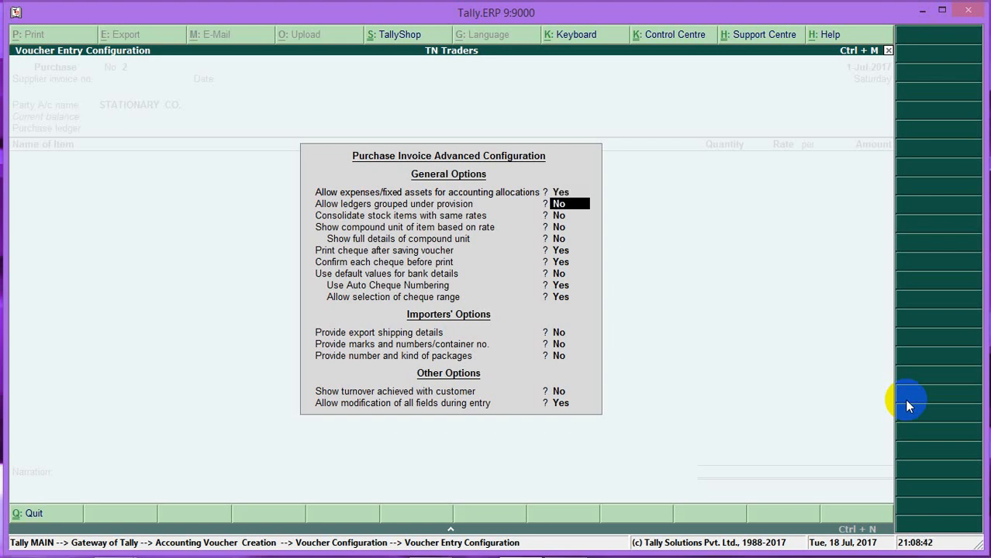
{"action": "key", "text": "Return"}
{"action": "key", "text": "Return"}
{"action": "key", "text": "Return"}
{"action": "key", "text": "Return"}
{"action": "key", "text": "Return"}
{"action": "key", "text": "ctrl+a"}
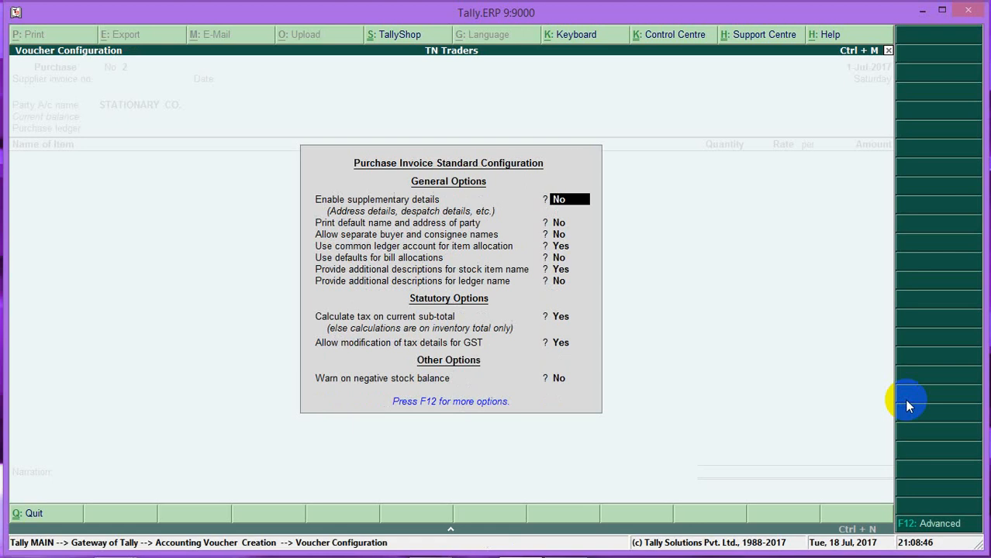
{"action": "key", "text": "ctrl+a"}
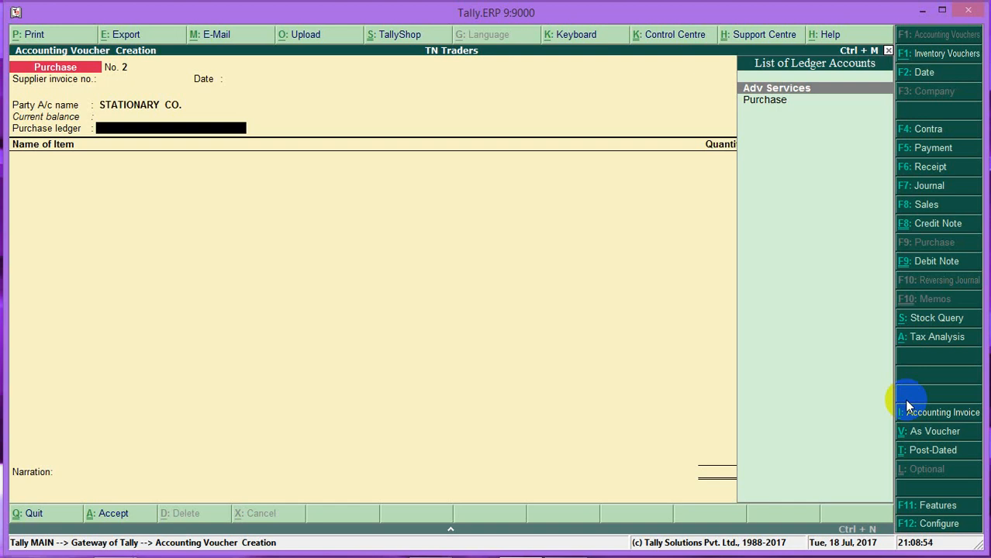
Step: Switch the voucher to accounting invoice mode, keep STATIONARY CO. as party and go to the first particulars line
{"action": "left_click", "coordinate": [907, 406]}
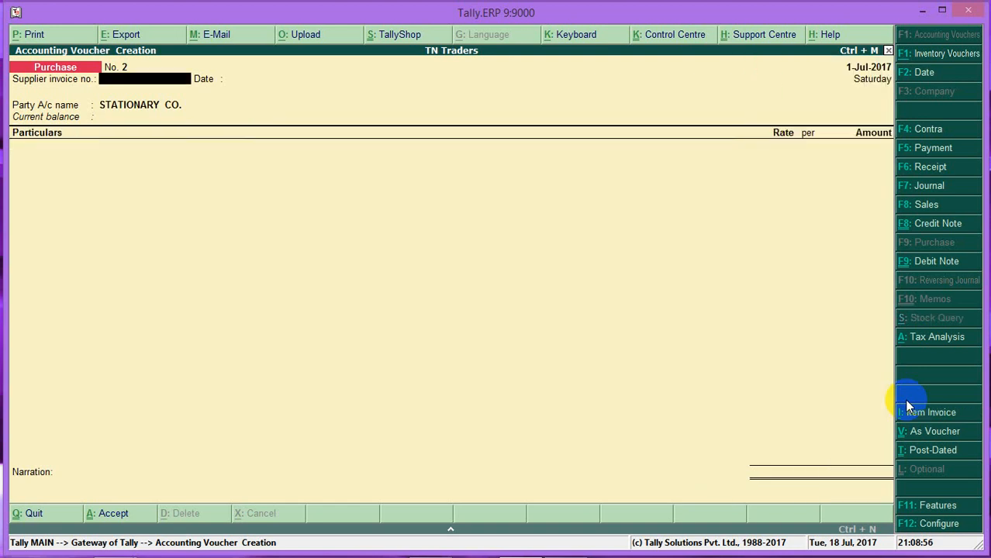
{"action": "key", "text": "Return"}
{"action": "key", "text": "Return"}
{"action": "key", "text": "Return"}
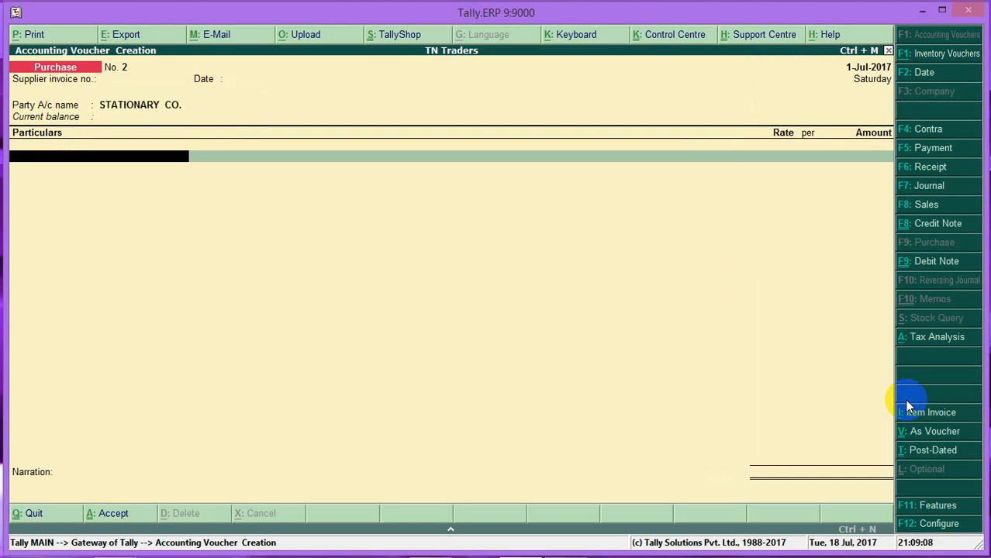
Step: Start a new ledger from the particulars line and name it STATIONERY EXPENSES, without an alias
{"action": "key", "text": "alt+c"}
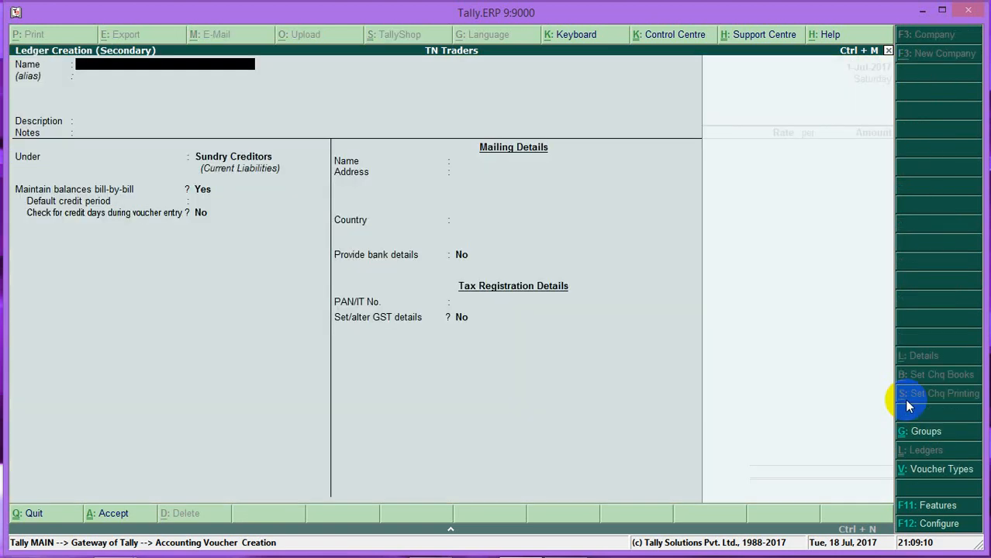
{"action": "type", "text": "STAT"}
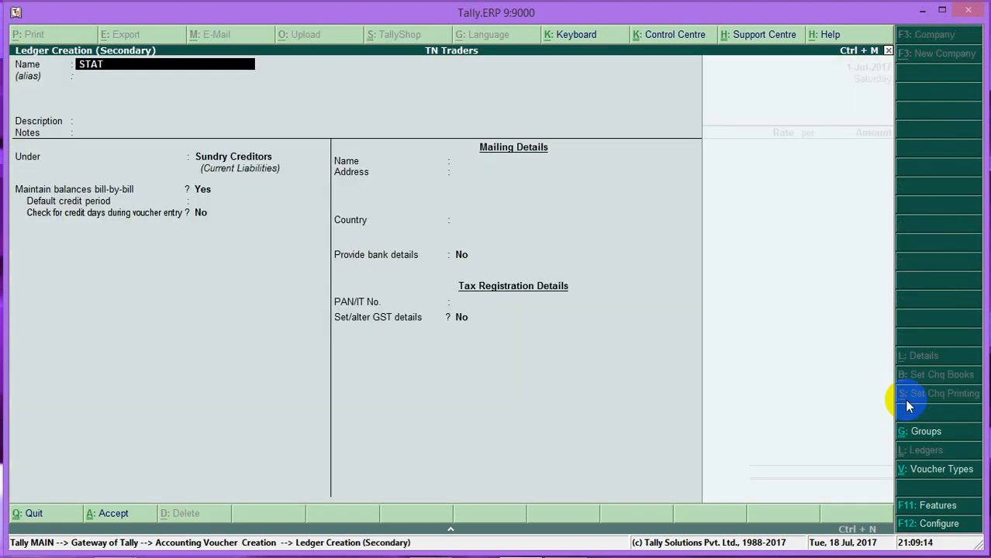
{"action": "type", "text": "IONERY EXPENSES"}
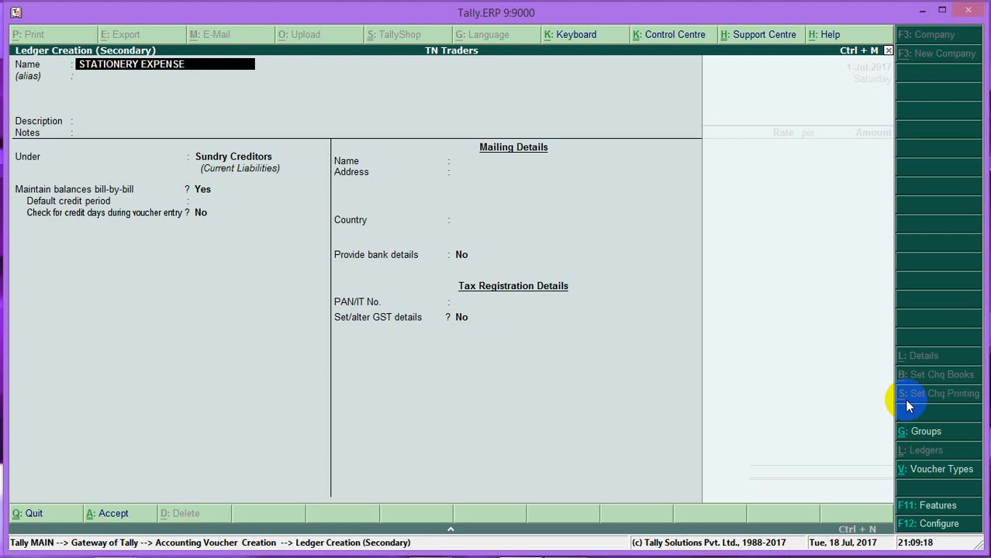
{"action": "key", "text": "Return"}
{"action": "key", "text": "Return"}
{"action": "key", "text": "Return"}
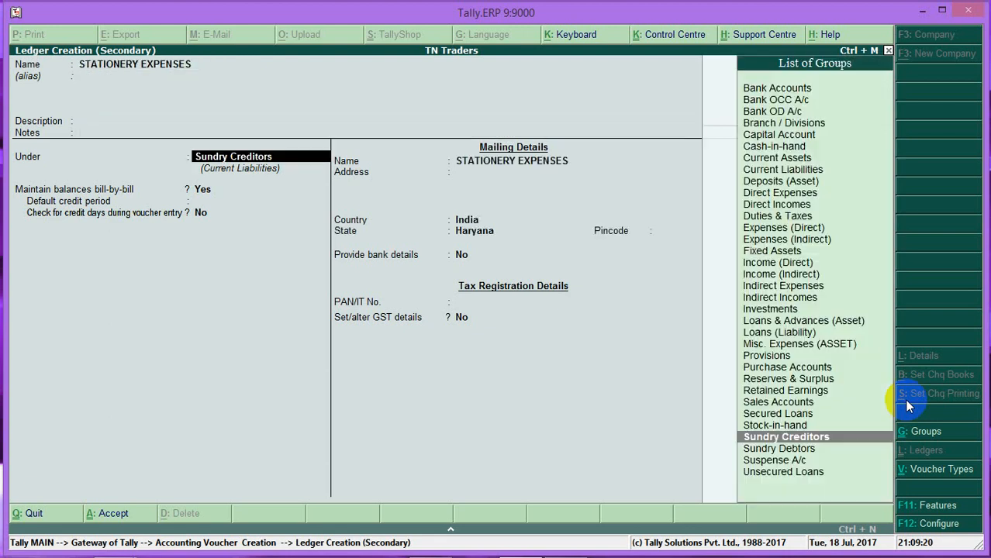
Step: Place the STATIONERY EXPENSES ledger under the Indirect Expenses group
{"action": "type", "text": "IN"}
{"action": "key", "text": "Down"}
{"action": "key", "text": "Down"}
{"action": "key", "text": "Down"}
{"action": "key", "text": "Down"}
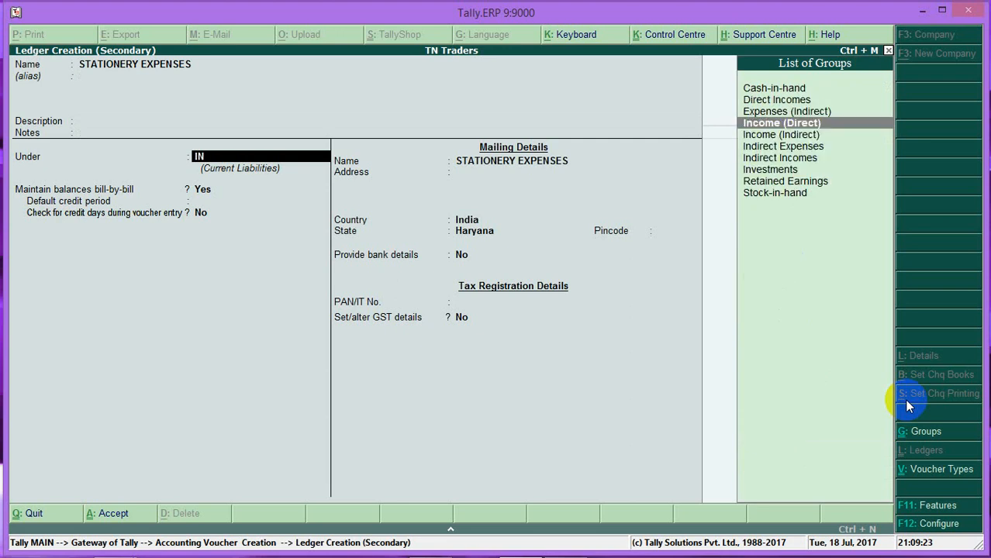
{"action": "key", "text": "Up"}
{"action": "key", "text": "Return"}
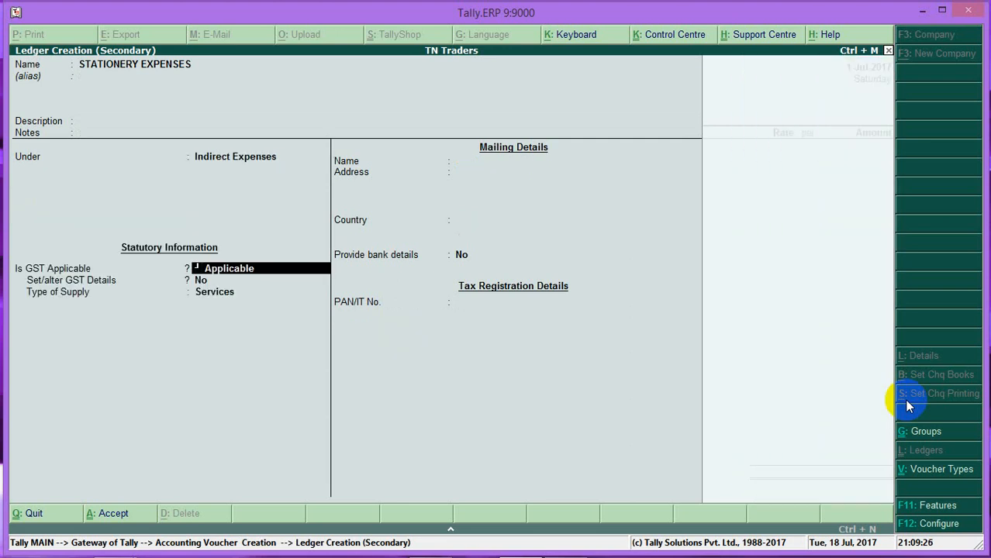
Step: Keep GST applicable for the ledger, open its GST details and enter HSN/SAC 201030, leaving non-GST goods at No
{"action": "key", "text": "Return"}
{"action": "key", "text": "y"}
{"action": "key", "text": "Return"}
{"action": "key", "text": "Return"}
{"action": "type", "text": "201030"}
{"action": "key", "text": "Return"}
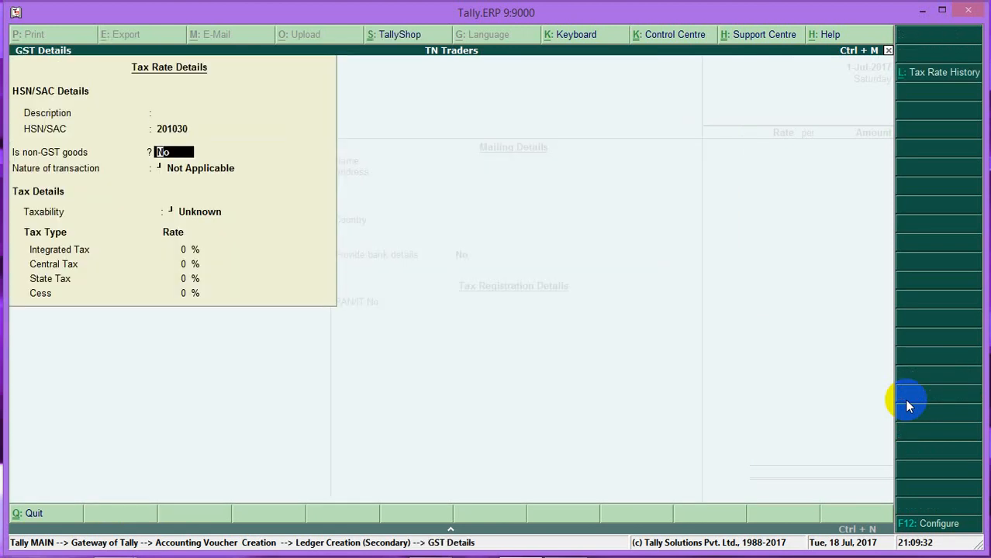
{"action": "key", "text": "Return"}
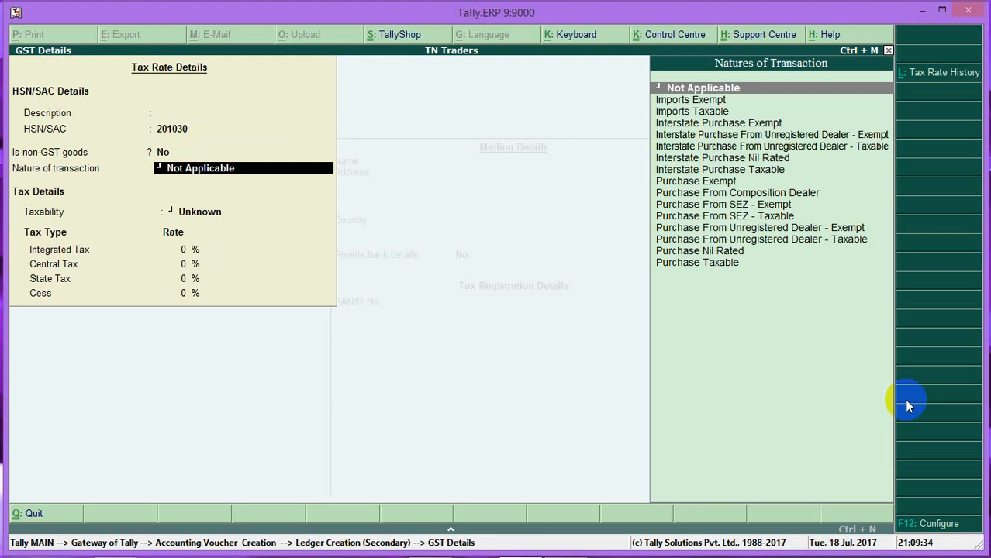
Step: Set the ledger's nature of transaction to Purchase From Unregistered Dealer - Taxable
{"action": "key", "text": "Down"}
{"action": "key", "text": "Down"}
{"action": "key", "text": "Down"}
{"action": "key", "text": "Down"}
{"action": "key", "text": "Down"}
{"action": "key", "text": "Down"}
{"action": "key", "text": "Down"}
{"action": "key", "text": "Down"}
{"action": "key", "text": "Down"}
{"action": "key", "text": "Down"}
{"action": "key", "text": "Down"}
{"action": "key", "text": "Down"}
{"action": "key", "text": "Down"}
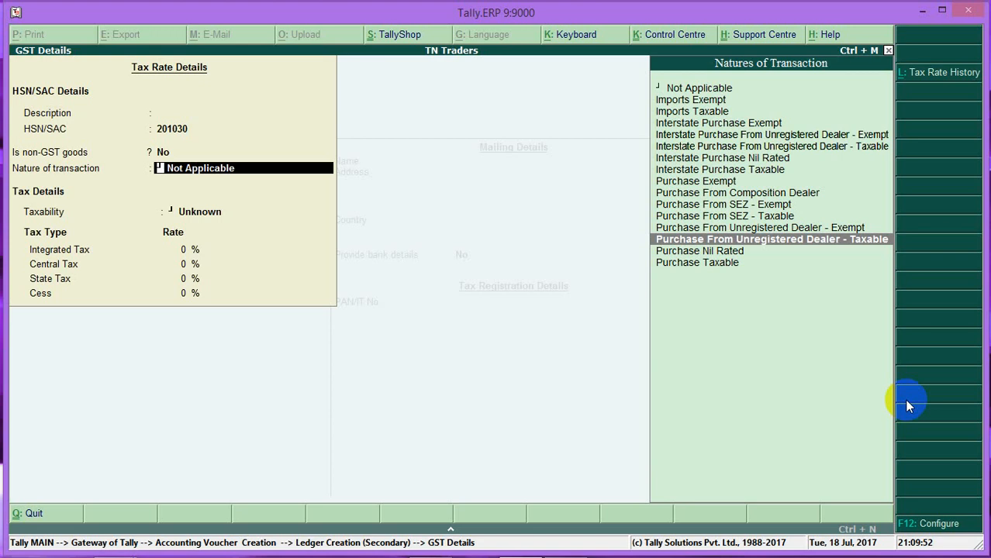
{"action": "key", "text": "Return"}
Step: Set the ledger's integrated tax rate to 18% and accept the tax rate details
{"action": "type", "text": "12"}
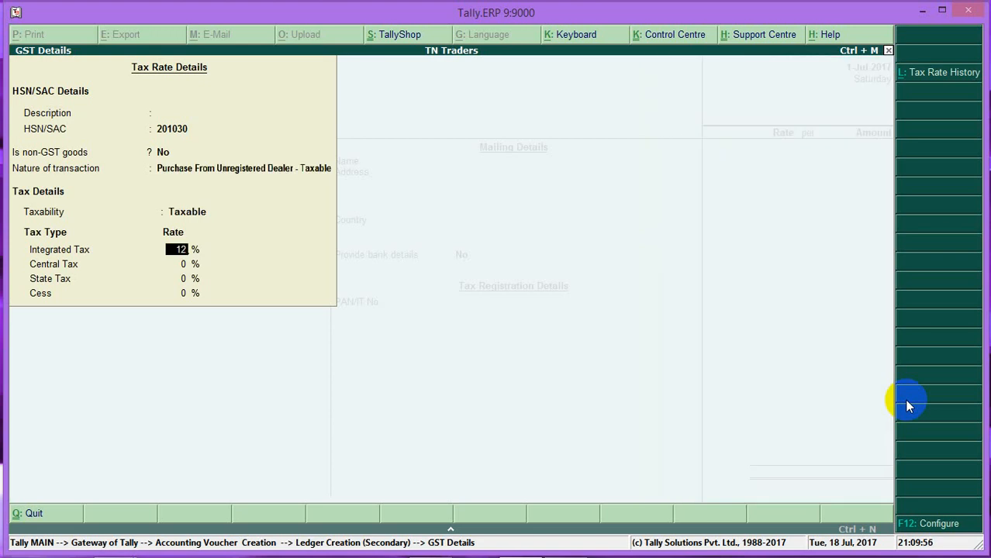
{"action": "key", "text": "BackSpace"}
{"action": "key", "text": "BackSpace"}
{"action": "type", "text": "18"}
{"action": "key", "text": "Return"}
{"action": "key", "text": "Return"}
{"action": "key", "text": "Return"}
{"action": "key", "text": "Return"}
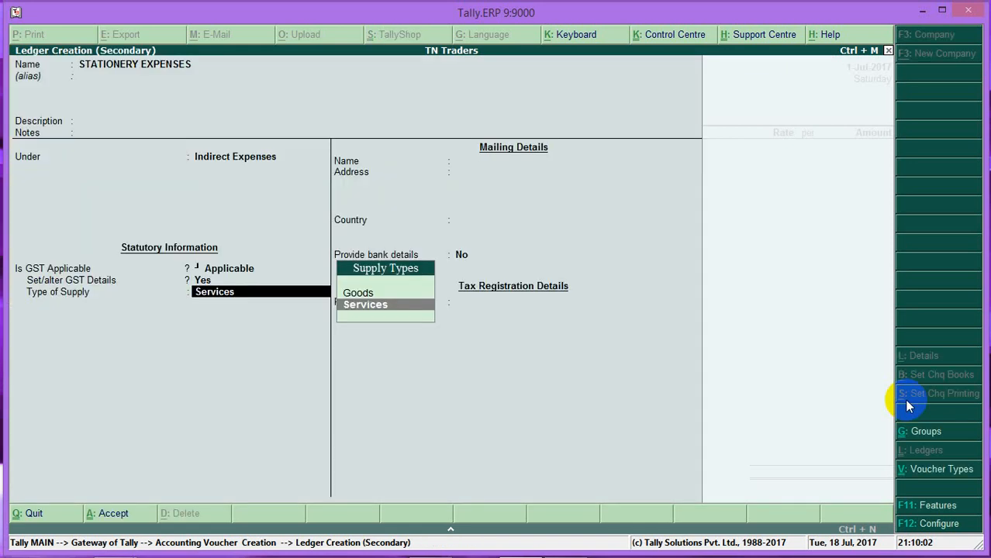
Step: Keep Services as the type of supply and save the STATIONERY EXPENSES ledger
{"action": "key", "text": "Return"}
{"action": "key", "text": "Return"}
{"action": "key", "text": "Return"}
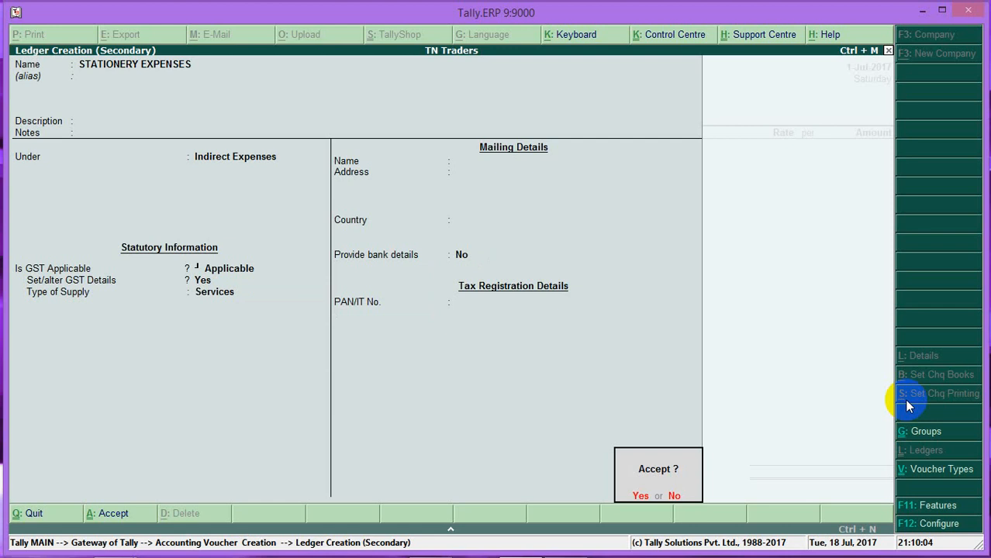
{"action": "left_click", "coordinate": [905, 399]}
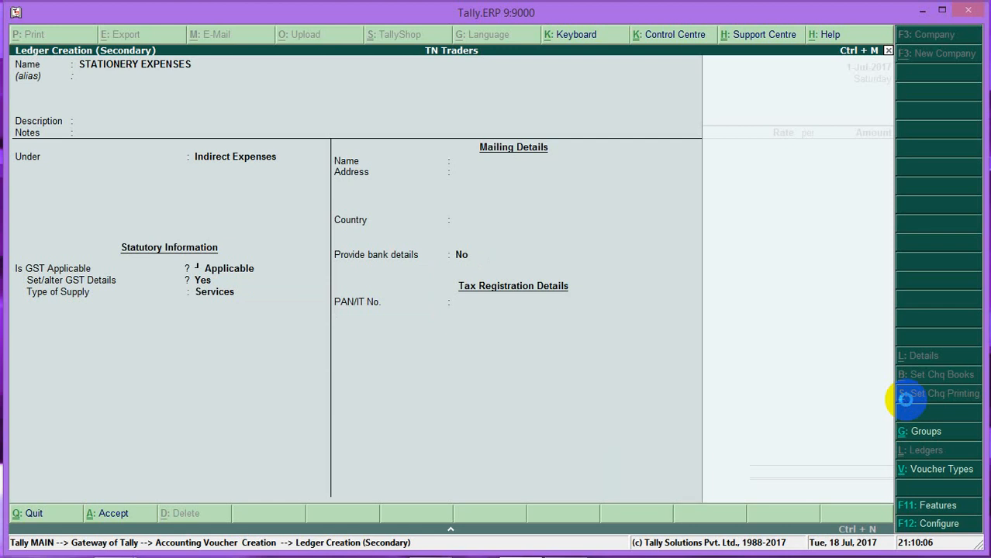
Step: Enter an amount of 5000 for STATIONERY EXPENSES and accept the default tax classification
{"action": "type", "text": "5000"}
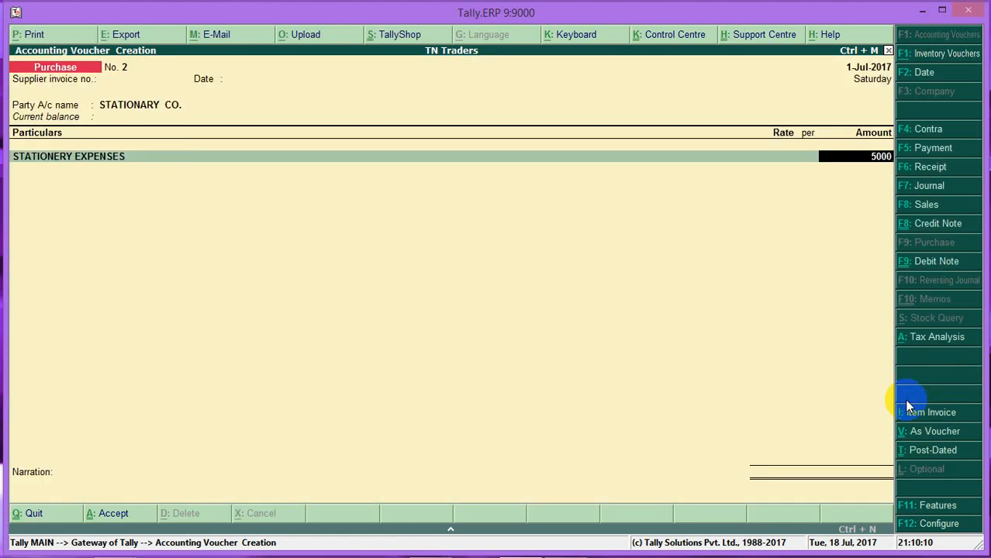
{"action": "key", "text": "Return"}
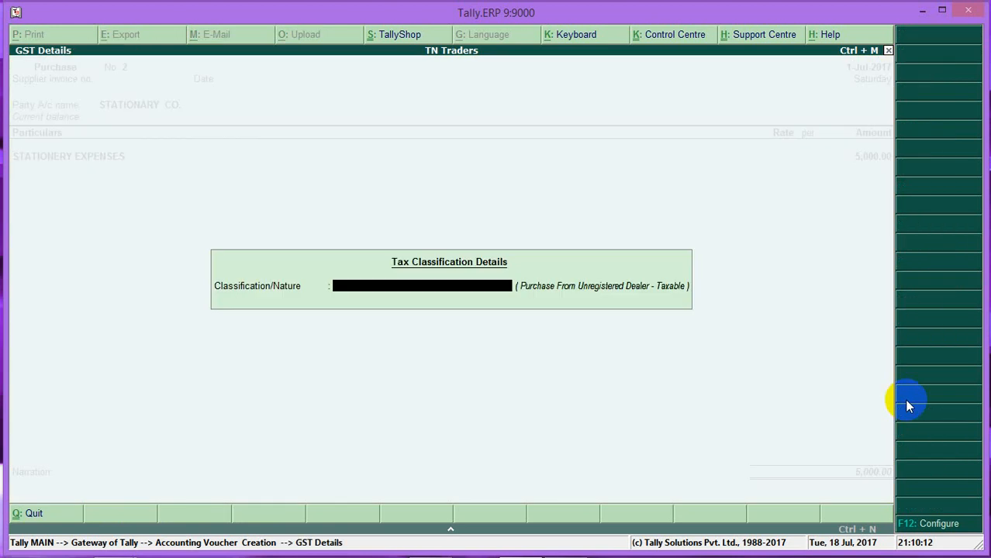
{"action": "key", "text": "Return"}
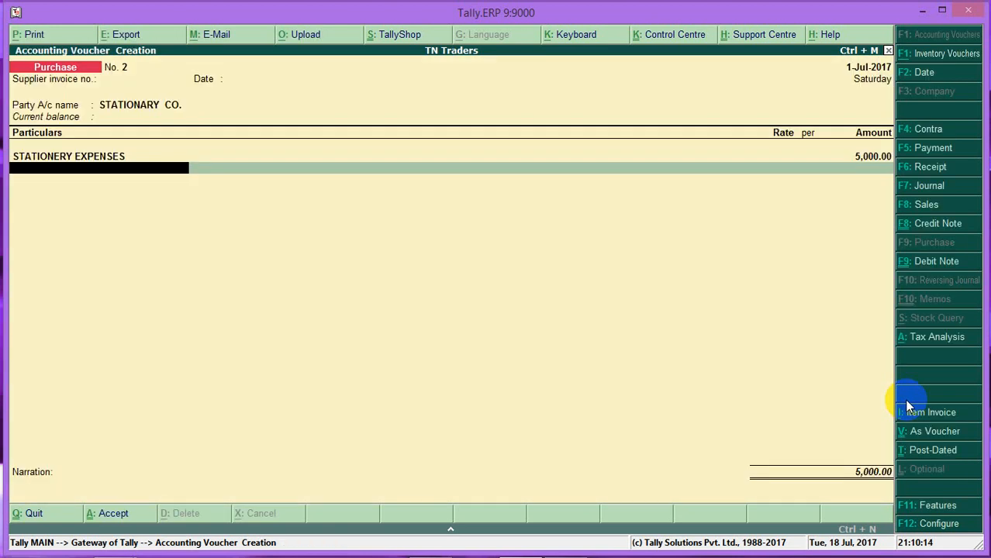
Step: Examine the stationery voucher's tax analysis in detailed form for the central and state tax, and return to the voucher
{"action": "key", "text": "alt+a"}
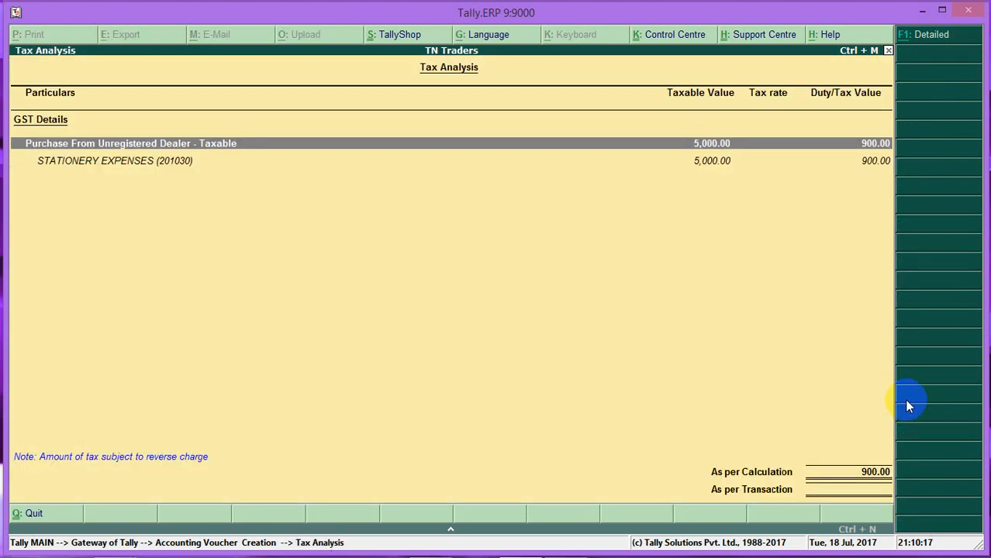
{"action": "key", "text": "alt+F1"}
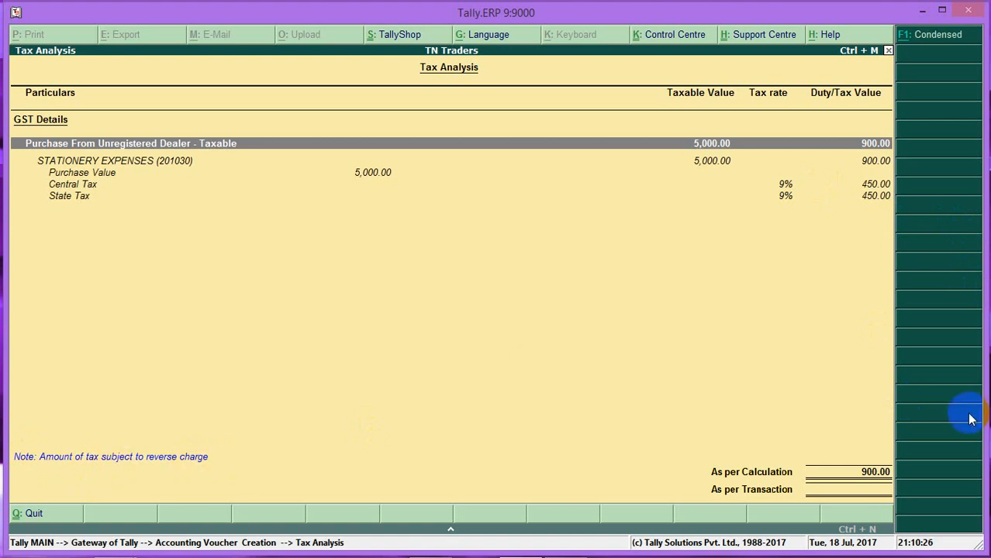
{"action": "key", "text": "Escape"}
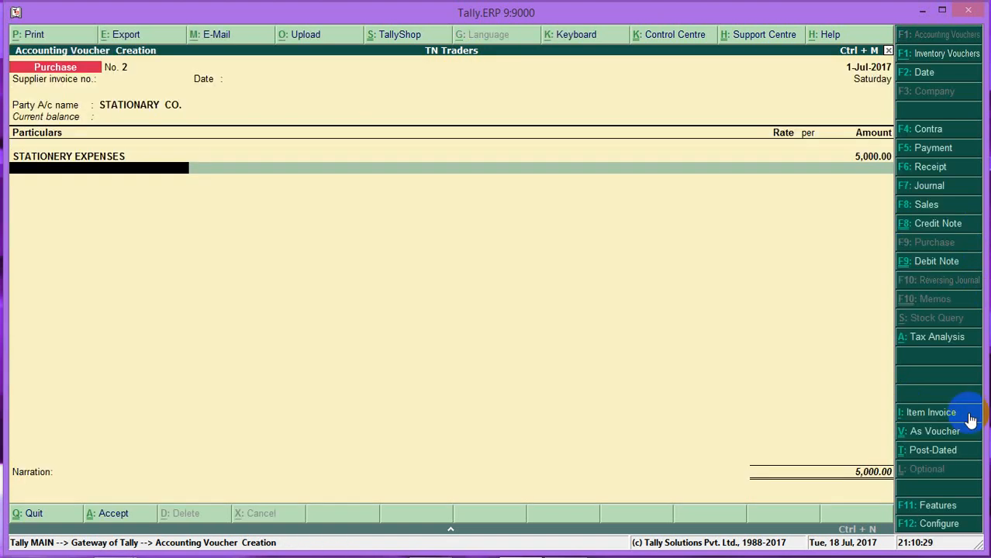
Step: Save the stationery purchase voucher and proceed to the party account of the following purchase voucher
{"action": "left_click", "coordinate": [968, 413]}
{"action": "key", "text": "ctrl+a"}
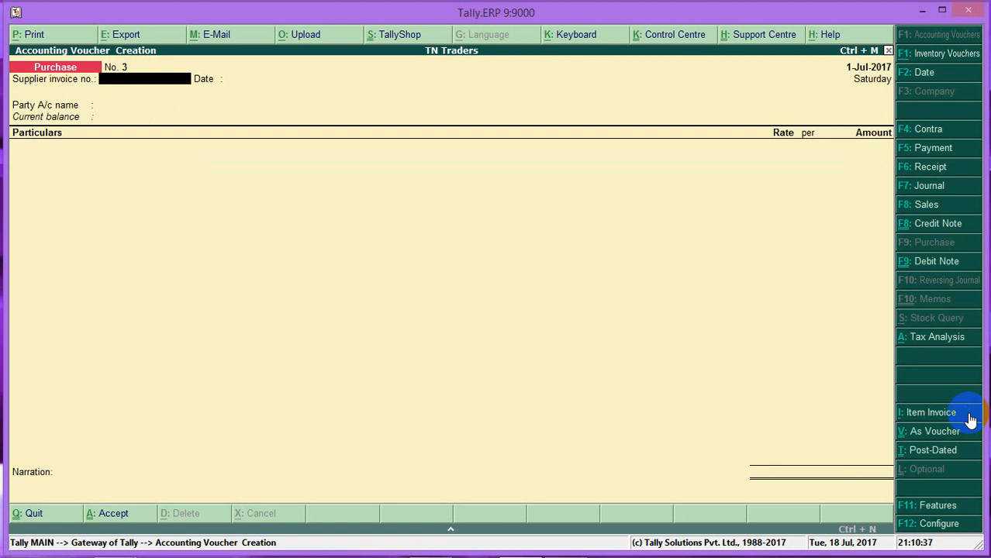
{"action": "key", "text": "Return"}
{"action": "key", "text": "Return"}
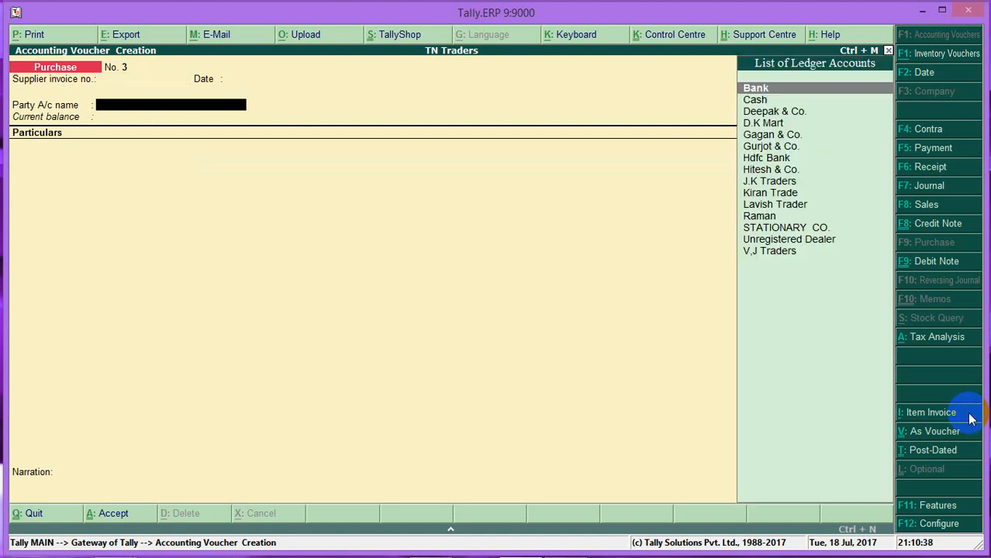
Step: Start a new party ledger from the purchase voucher and name it TRANSPORT CO
{"action": "key", "text": "alt+c"}
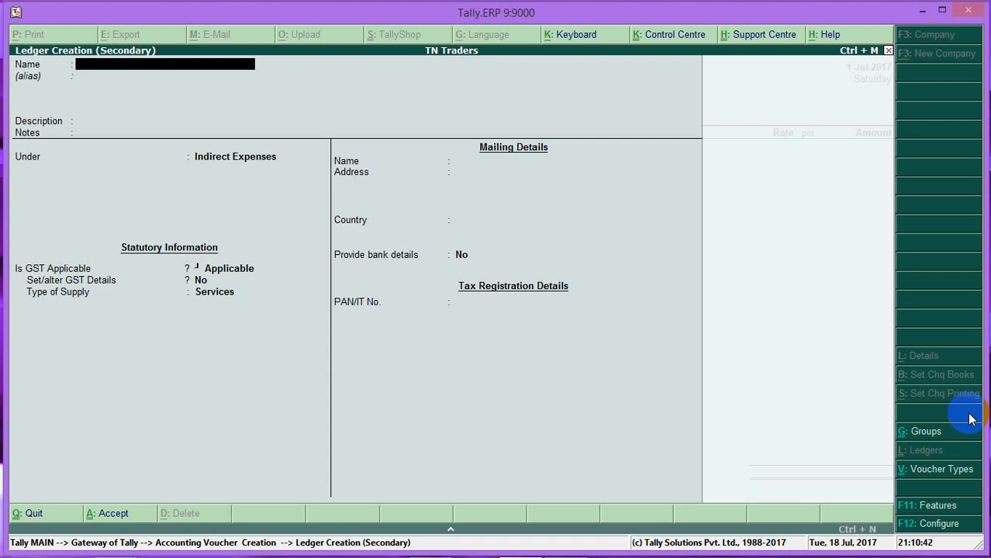
{"action": "type", "text": "TRANSPORT CO."}
{"action": "key", "text": "Return"}
{"action": "key", "text": "Return"}
{"action": "key", "text": "Return"}
{"action": "key", "text": "Return"}
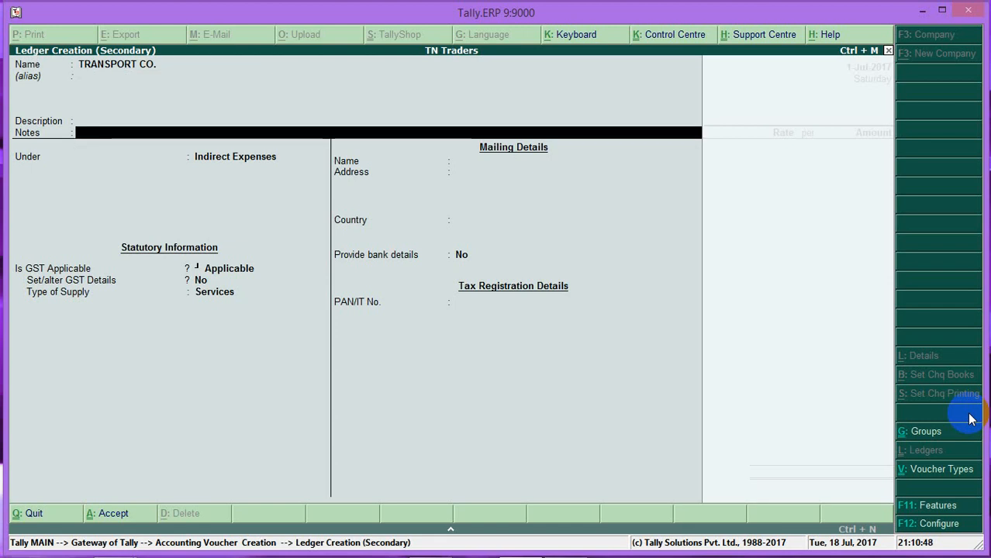
Step: Place the TRANSPORT CO. ledger under Sundry Creditors and keep its default bill-wise, mailing and bank details
{"action": "type", "text": "Su"}
{"action": "key", "text": "Return"}
{"action": "key", "text": "Return"}
{"action": "key", "text": "Return"}
{"action": "key", "text": "Return"}
{"action": "key", "text": "Return"}
{"action": "key", "text": "Return"}
{"action": "key", "text": "Return"}
{"action": "key", "text": "Return"}
{"action": "key", "text": "Return"}
{"action": "key", "text": "Return"}
Step: Set the GST registration type of TRANSPORT CO. to Unregistered and save the ledger as the voucher's party
{"action": "key", "text": "y"}
{"action": "key", "text": "Down"}
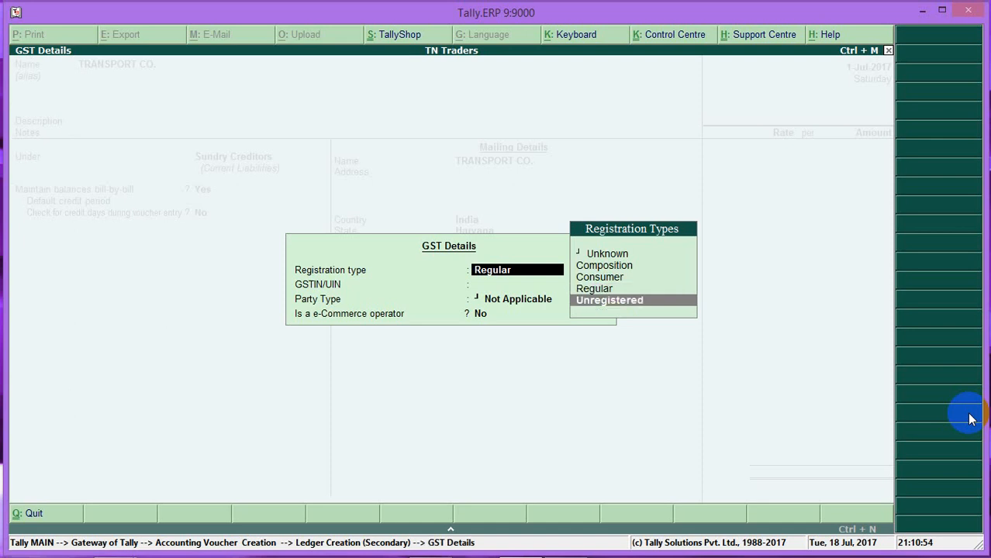
{"action": "key", "text": "Return"}
{"action": "key", "text": "Return"}
{"action": "key", "text": "Return"}
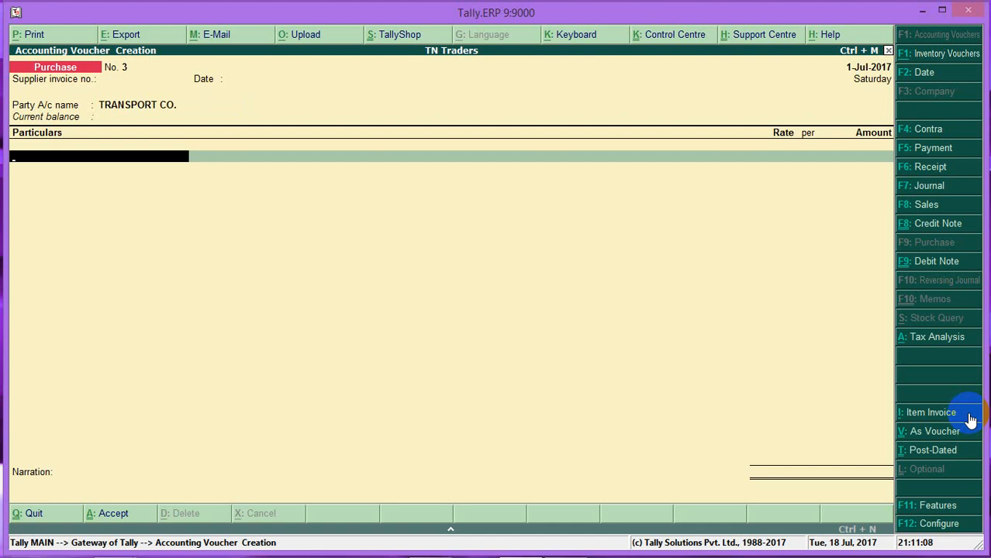
Step: Start a new ledger for the voucher's particulars and name it TRANSPORTATION EXPENSES
{"action": "key", "text": "alt+c"}
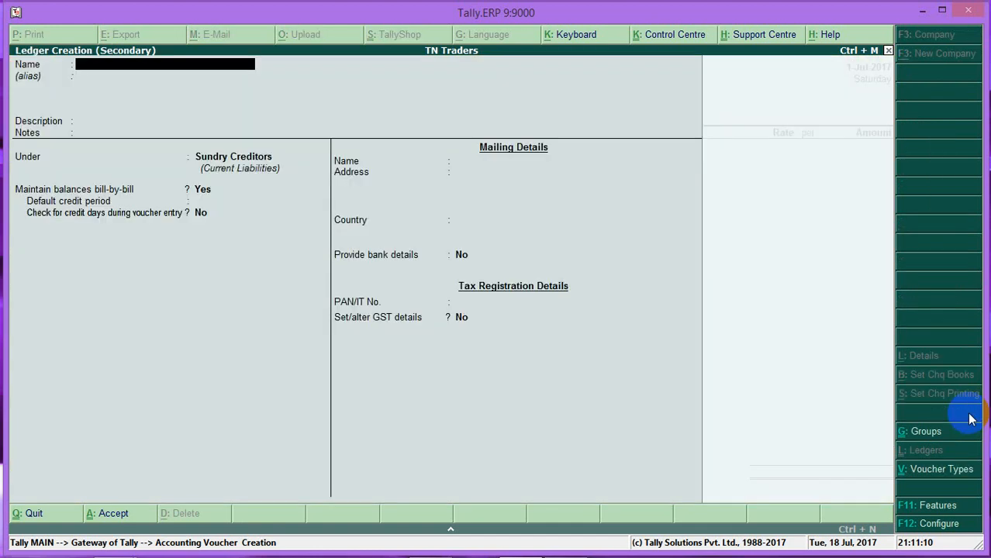
{"action": "type", "text": "TRA"}
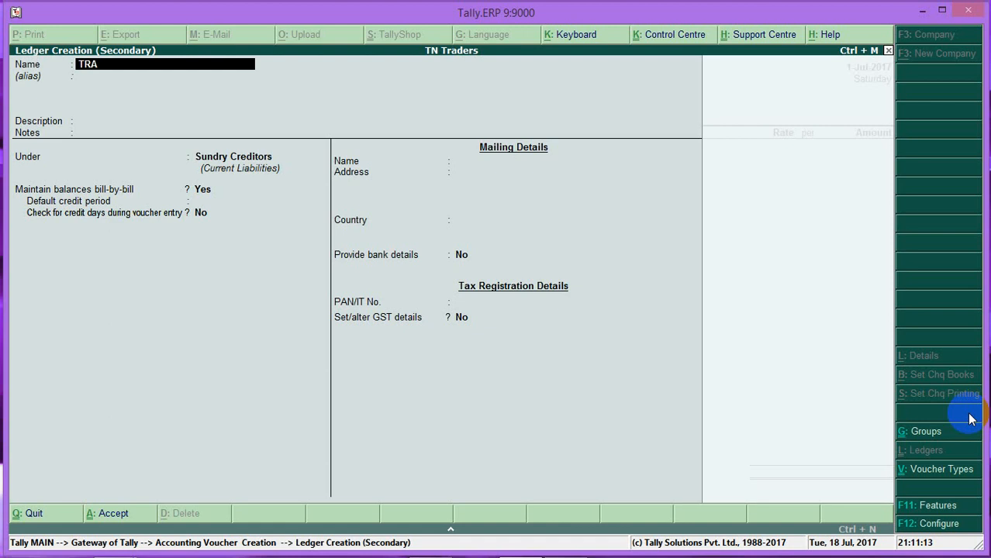
{"action": "type", "text": "NSPORTATION EXPENSES"}
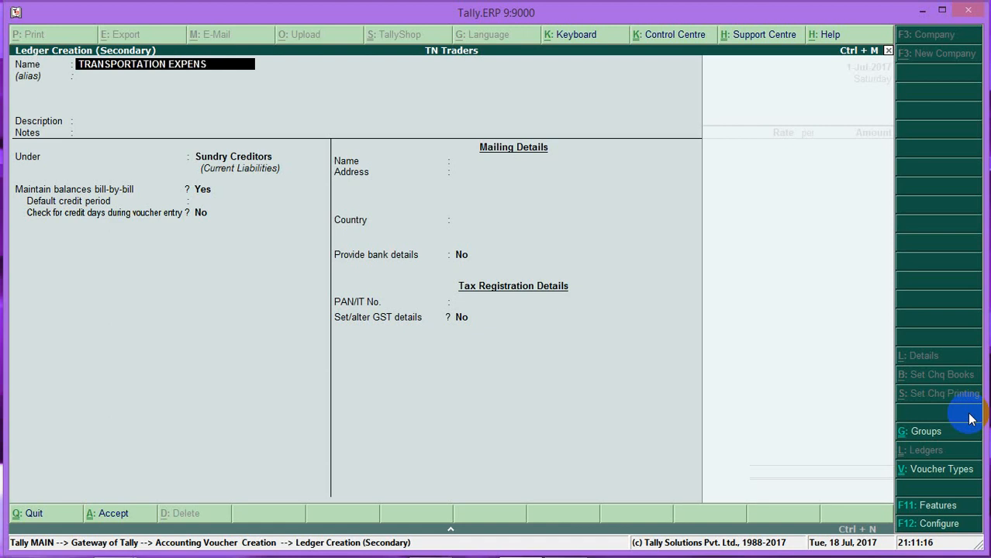
{"action": "key", "text": "Return"}
{"action": "key", "text": "Return"}
{"action": "key", "text": "Return"}
{"action": "key", "text": "Return"}
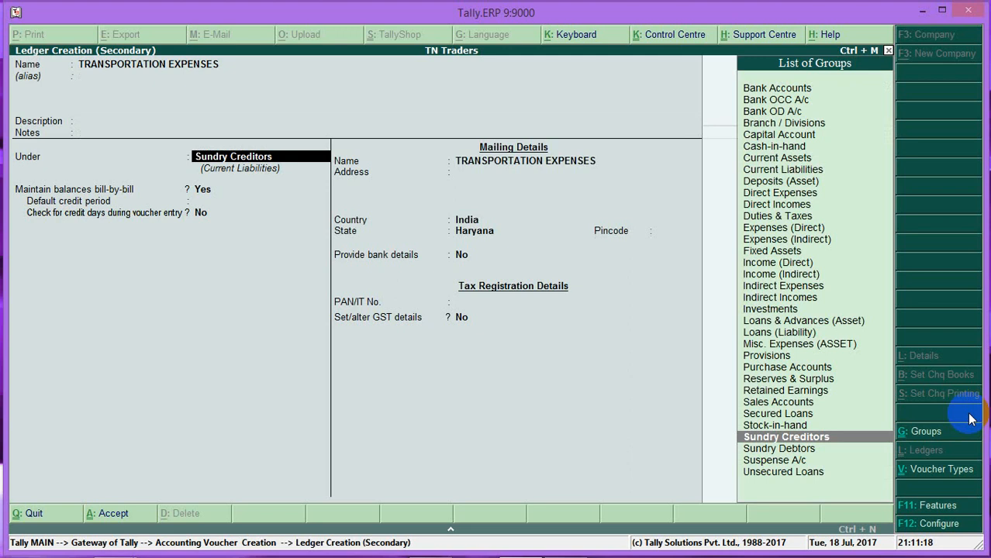
Step: Place the TRANSPORTATION EXPENSES ledger under the Direct Expenses group
{"action": "type", "text": "Di"}
{"action": "key", "text": "Down"}
{"action": "key", "text": "Down"}
{"action": "key", "text": "Down"}
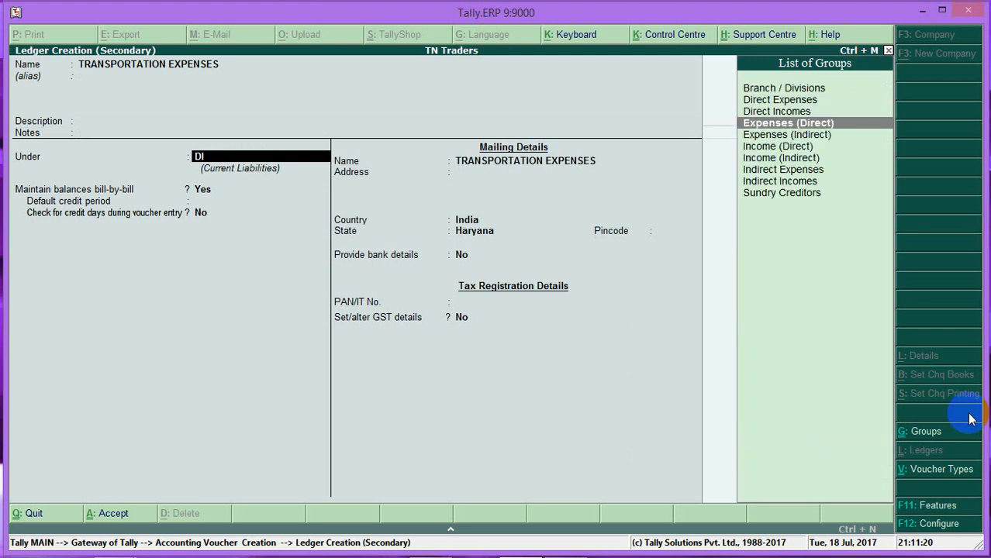
{"action": "key", "text": "Up"}
{"action": "key", "text": "Up"}
{"action": "key", "text": "Return"}
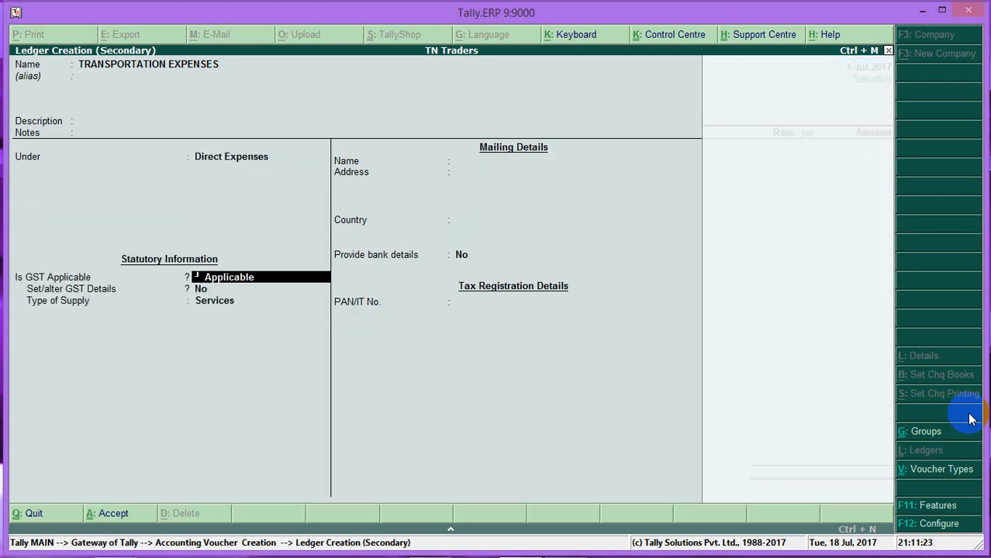
Step: Keep GST applicable for TRANSPORTATION EXPENSES, enable its GST details and enter HSN/SAC 203010
{"action": "key", "text": "Return"}
{"action": "key", "text": "y"}
{"action": "key", "text": "Return"}
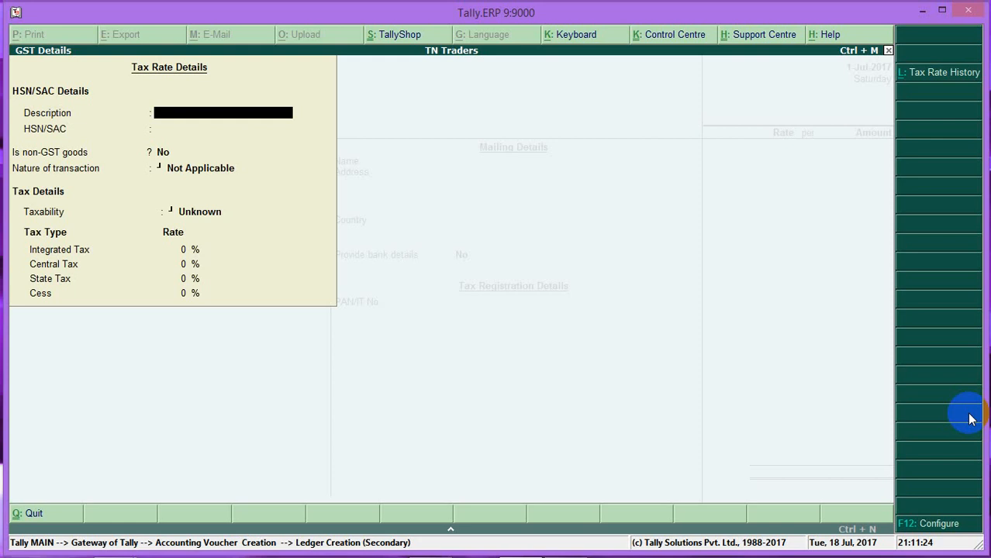
{"action": "type", "text": "203010"}
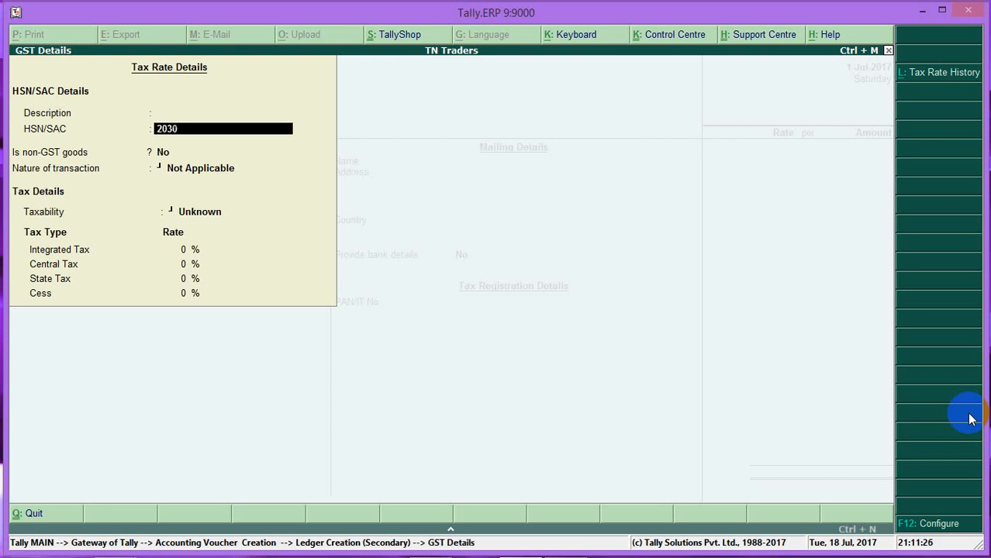
{"action": "key", "text": "Return"}
{"action": "key", "text": "Return"}
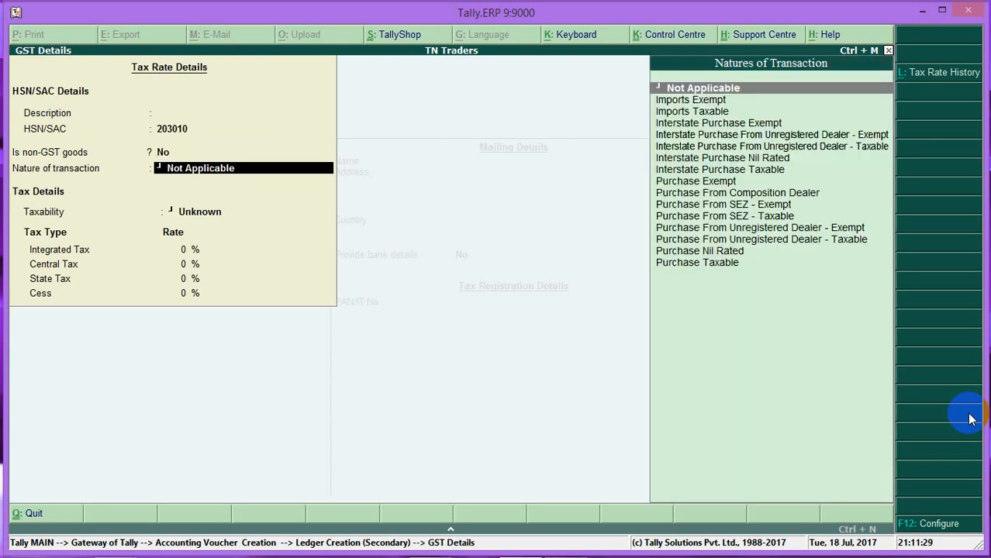
Step: Set the nature of transaction for TRANSPORTATION EXPENSES to Purchase From Unregistered Dealer - Taxable
{"action": "key", "text": "Down"}
{"action": "key", "text": "Down"}
{"action": "key", "text": "Down"}
{"action": "key", "text": "Down"}
{"action": "key", "text": "Down"}
{"action": "key", "text": "Down"}
{"action": "key", "text": "Down"}
{"action": "key", "text": "Down"}
{"action": "key", "text": "Down"}
{"action": "key", "text": "Down"}
{"action": "key", "text": "Down"}
{"action": "key", "text": "Down"}
{"action": "key", "text": "Down"}
{"action": "key", "text": "Down"}
{"action": "key", "text": "Down"}
{"action": "key", "text": "Up"}
{"action": "key", "text": "Up"}
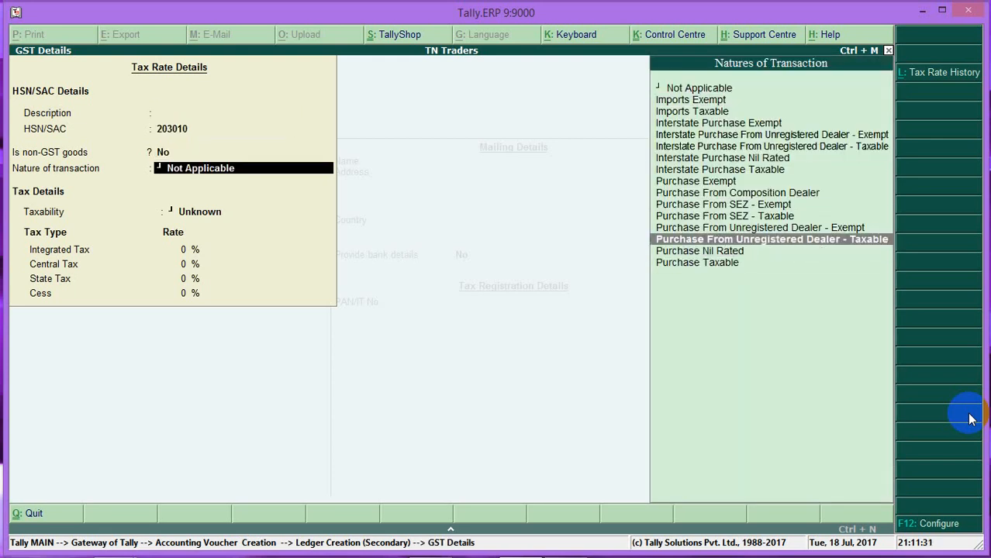
{"action": "key", "text": "Return"}
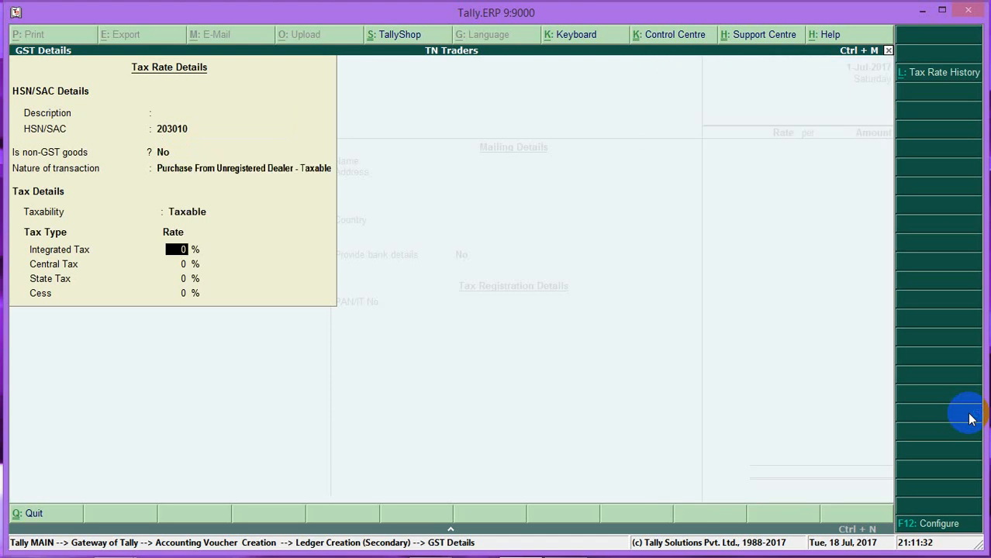
Step: Set the integrated tax rate to 12% and save the TRANSPORTATION EXPENSES ledger into the voucher
{"action": "type", "text": "12"}
{"action": "key", "text": "Return"}
{"action": "key", "text": "Return"}
{"action": "key", "text": "Return"}
{"action": "key", "text": "Return"}
{"action": "key", "text": "Return"}
{"action": "key", "text": "Return"}
{"action": "left_click", "coordinate": [967, 414]}
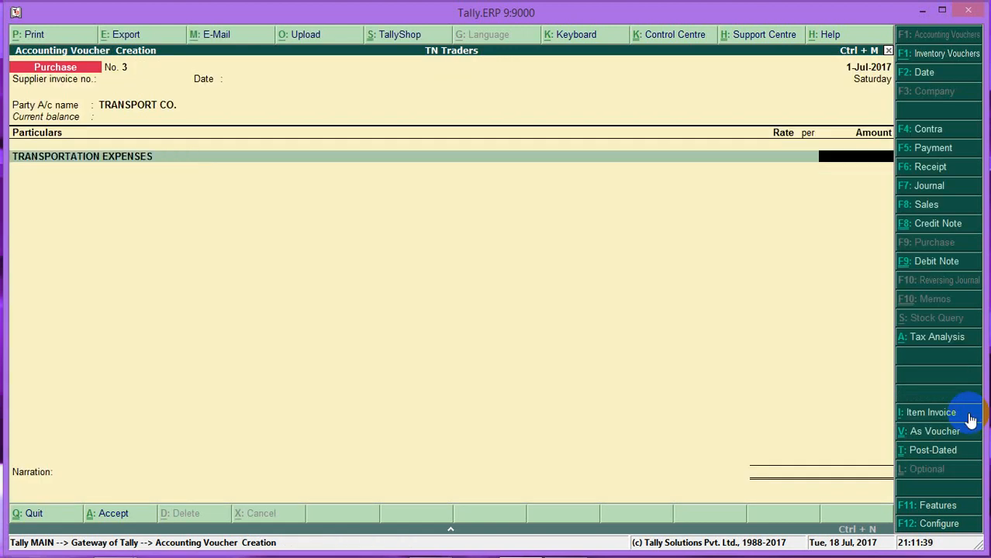
Step: Enter an amount of 10000 for TRANSPORTATION EXPENSES and accept the default tax classification
{"action": "type", "text": "10000"}
{"action": "key", "text": "Return"}
{"action": "key", "text": "Return"}
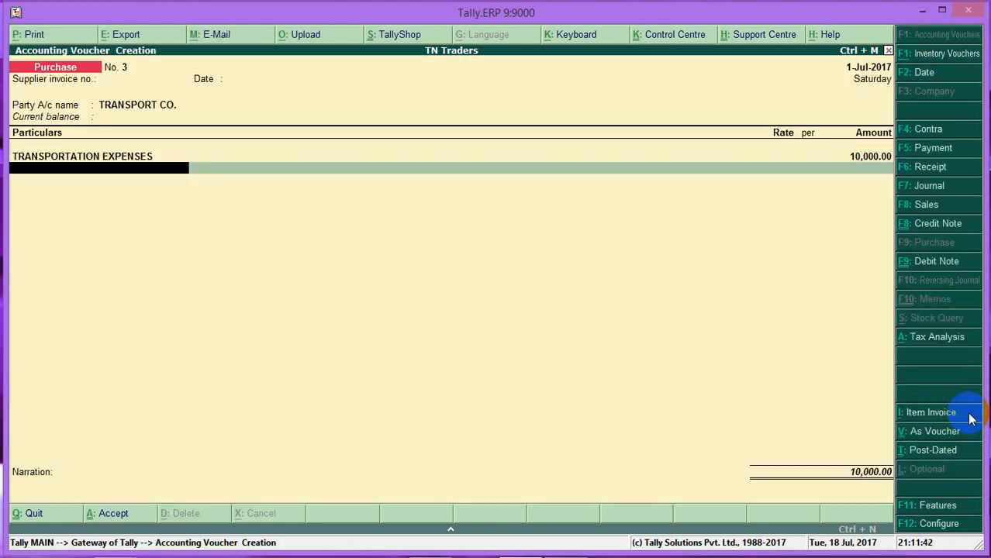
Step: Examine the transport voucher's tax analysis in detailed form for the central and state tax, and return to the voucher
{"action": "key", "text": "alt+a"}
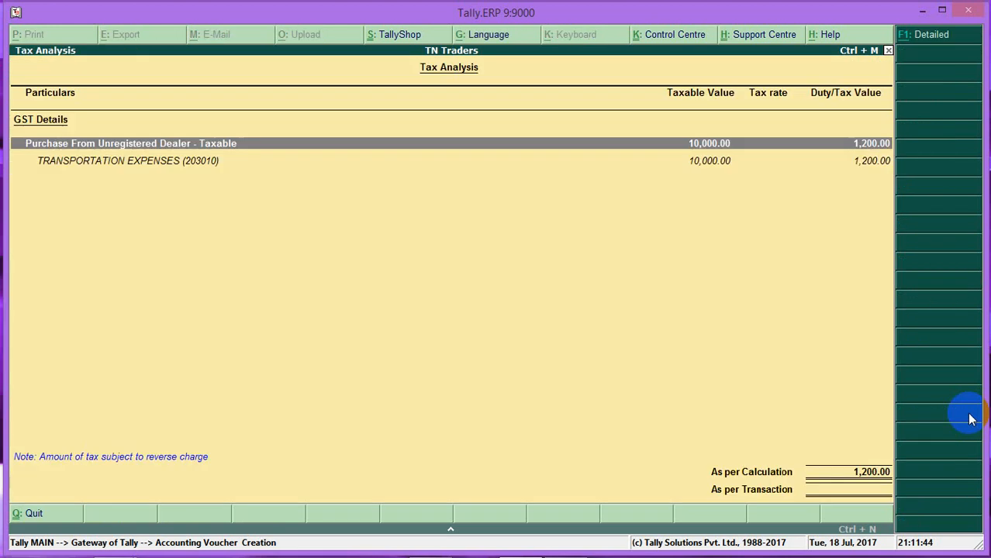
{"action": "key", "text": "alt+F1"}
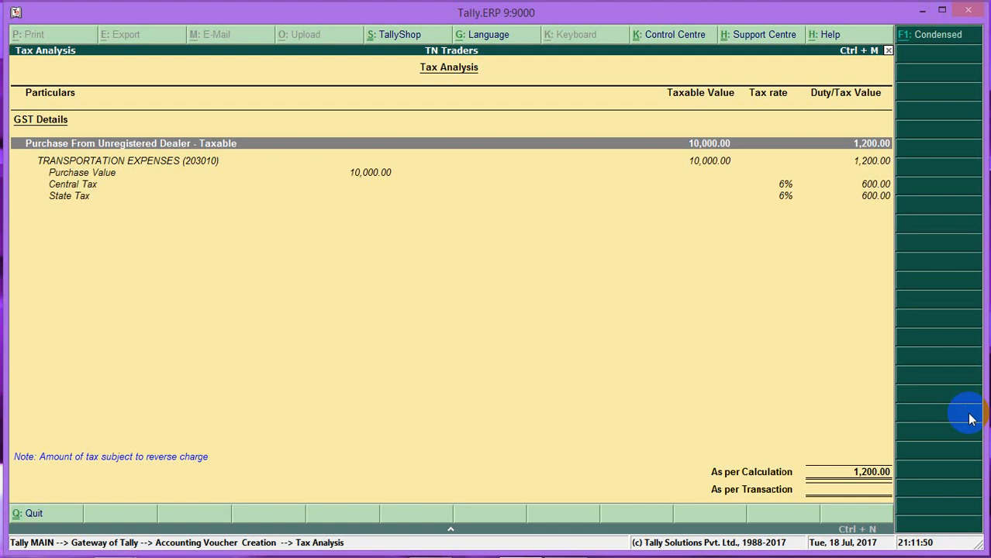
{"action": "key", "text": "Escape"}
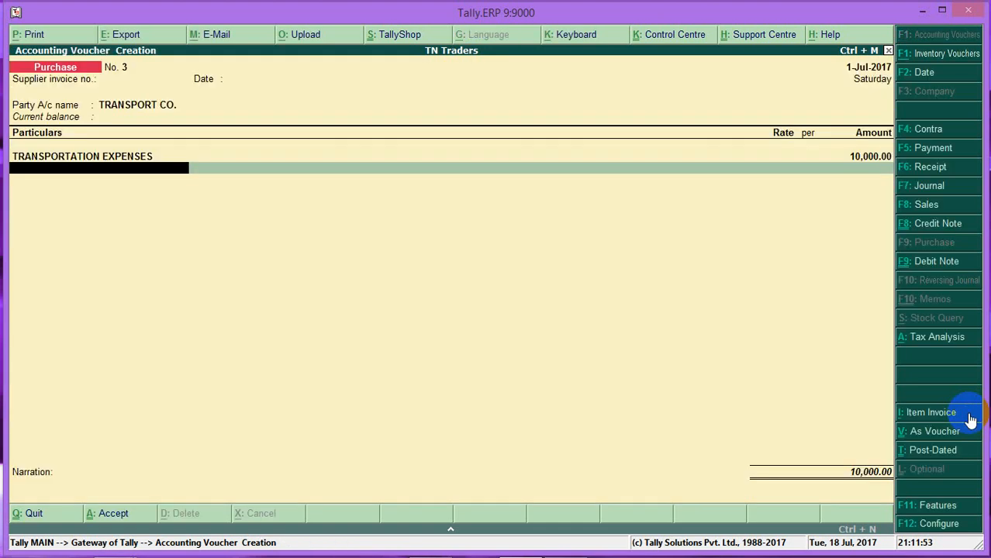
Step: Save the transport purchase voucher and proceed to the party account of the following purchase voucher
{"action": "left_click", "coordinate": [968, 412]}
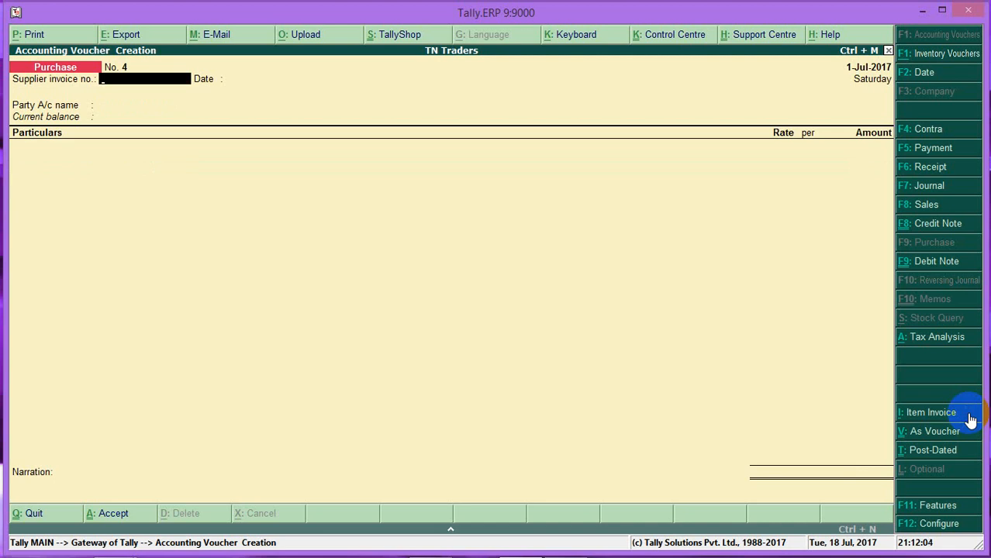
{"action": "key", "text": "Return"}
{"action": "key", "text": "Return"}
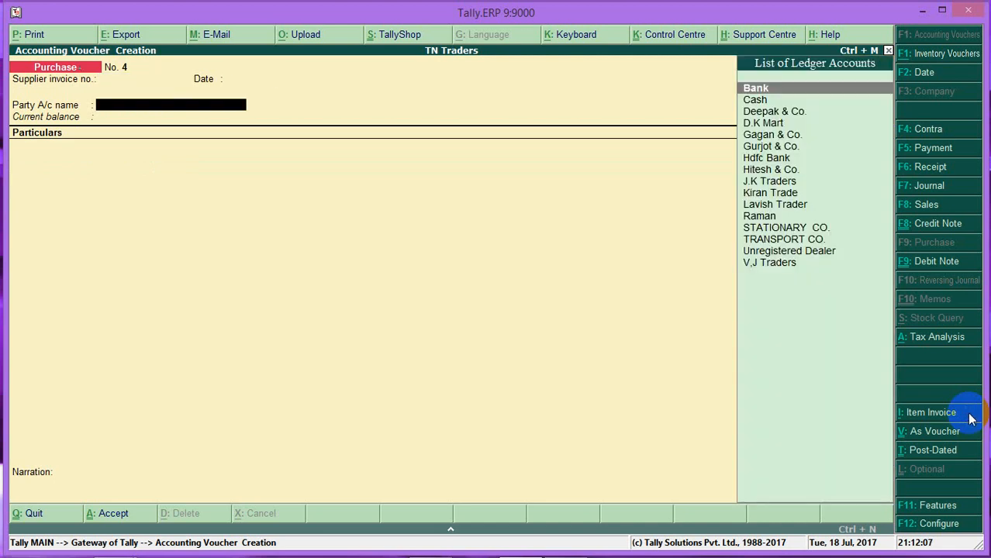
Step: Start a new party ledger from the purchase voucher and name it BUILDING OWNER
{"action": "key", "text": "alt+c"}
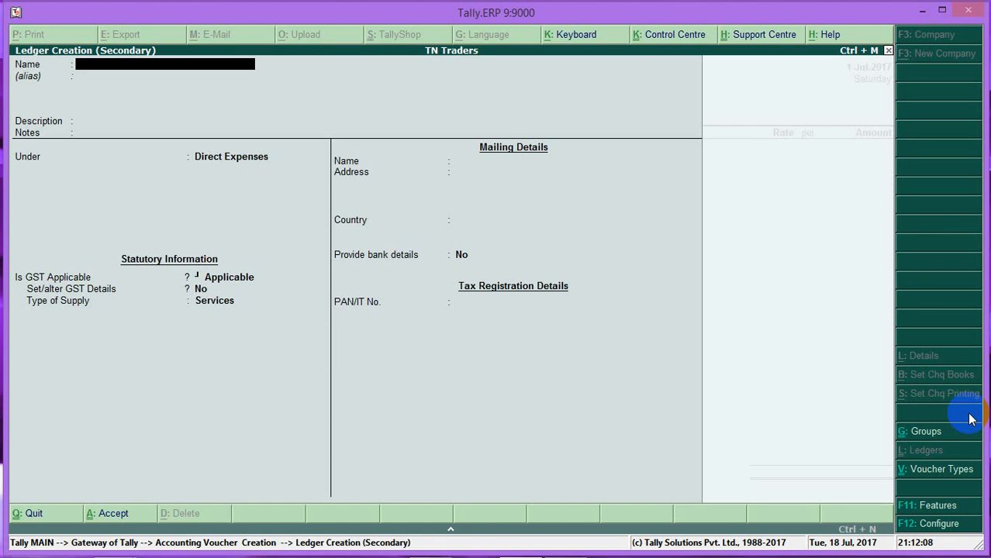
{"action": "type", "text": "BUILDING OWNER"}
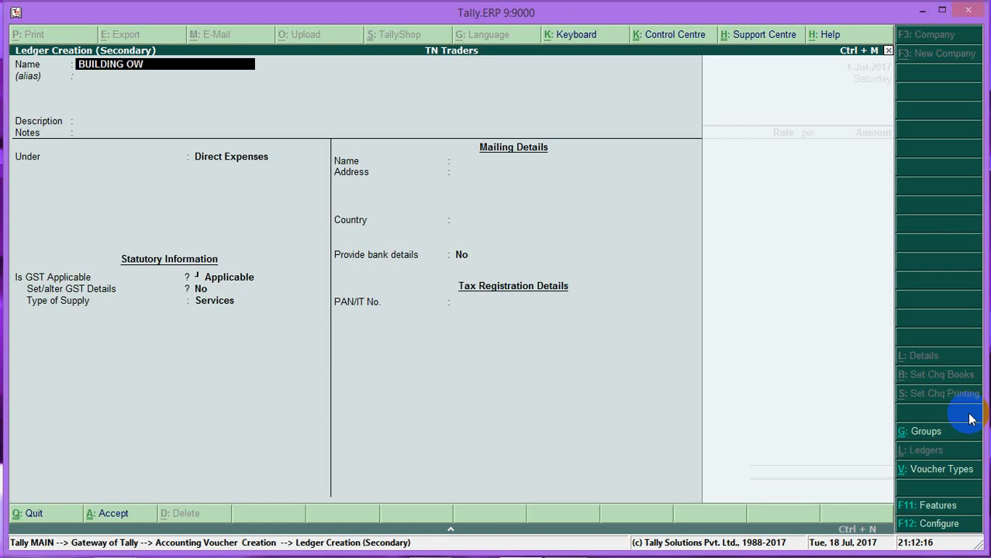
{"action": "key", "text": "Return"}
{"action": "key", "text": "Return"}
{"action": "key", "text": "Return"}
{"action": "key", "text": "Return"}
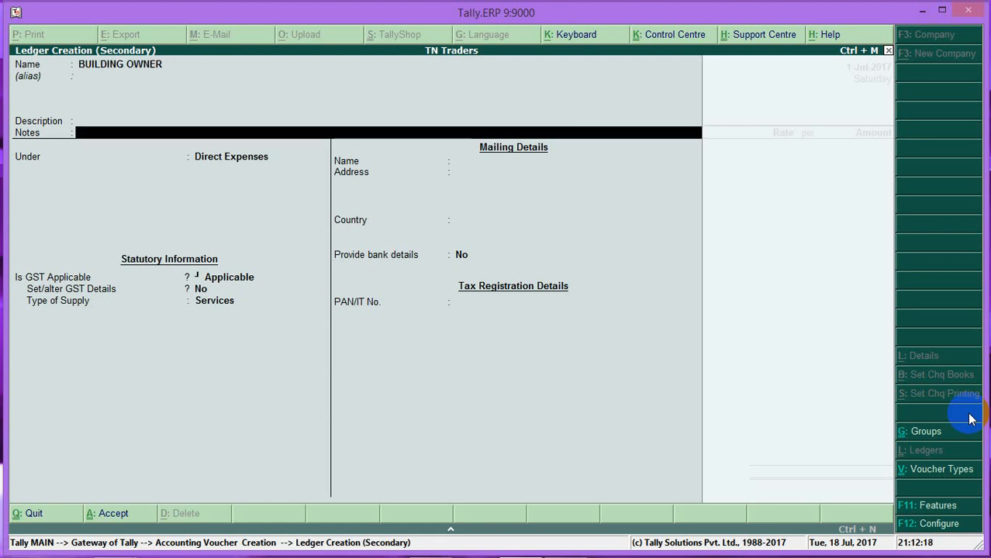
Step: Place the BUILDING OWNER ledger under Sundry Creditors and keep its default bill-wise, mailing and bank details
{"action": "type", "text": "S"}
{"action": "key", "text": "Down"}
{"action": "key", "text": "Down"}
{"action": "key", "text": "Down"}
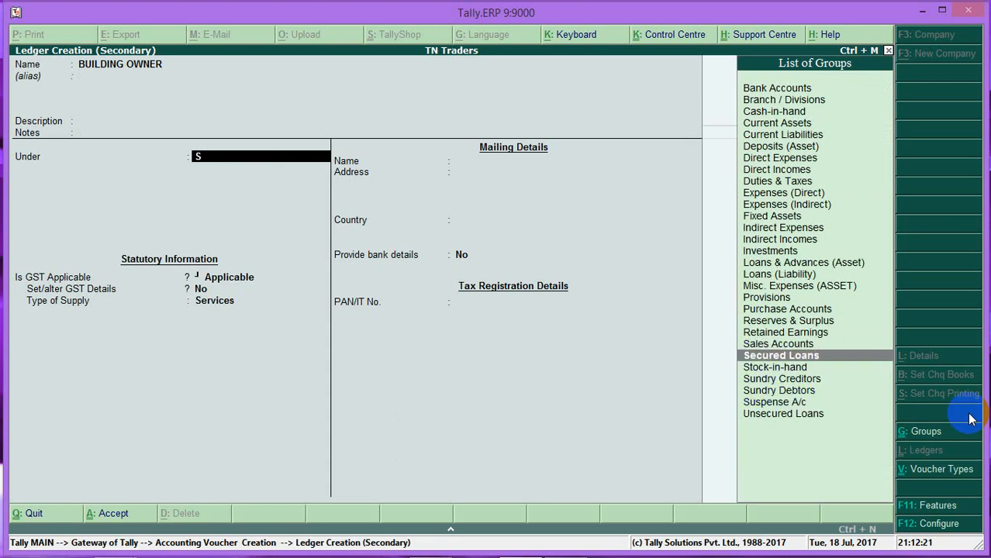
{"action": "key", "text": "Return"}
{"action": "key", "text": "Return"}
{"action": "key", "text": "Return"}
{"action": "key", "text": "Return"}
{"action": "key", "text": "Return"}
{"action": "key", "text": "Return"}
{"action": "key", "text": "Return"}
{"action": "key", "text": "Return"}
{"action": "key", "text": "Return"}
{"action": "key", "text": "Return"}
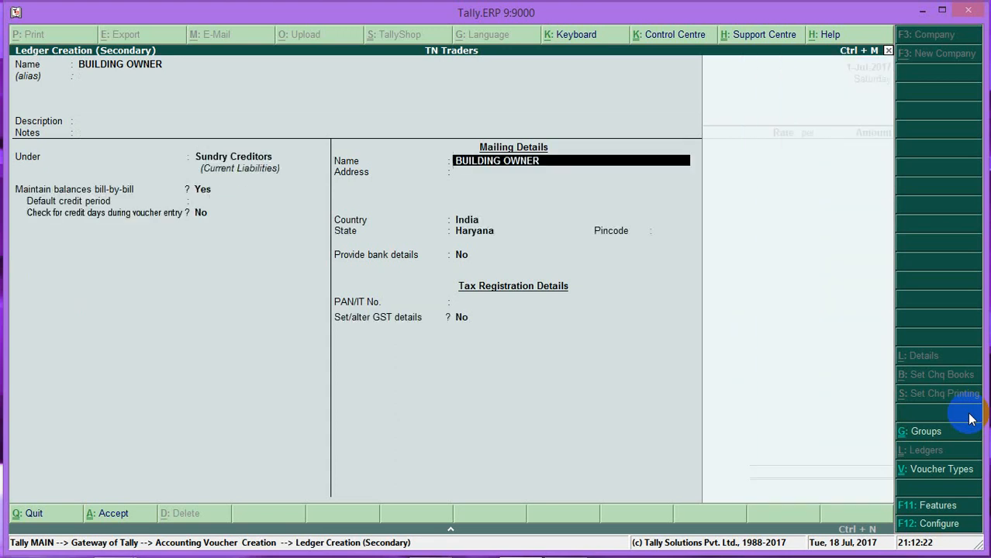
Step: Set the GST registration type of BUILDING OWNER to Unregistered and save the ledger as the voucher's party
{"action": "key", "text": "Return"}
{"action": "key", "text": "y"}
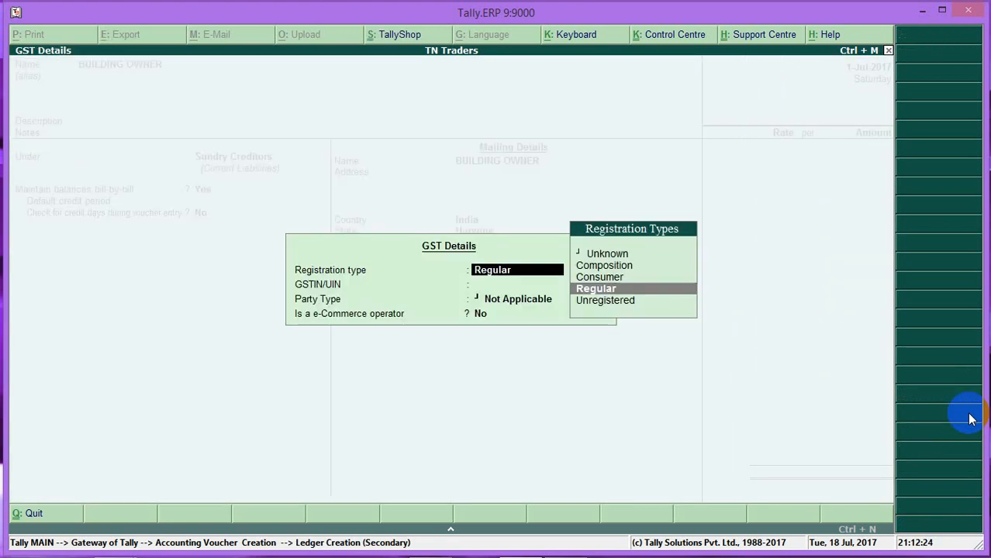
{"action": "key", "text": "Down"}
{"action": "key", "text": "Return"}
{"action": "key", "text": "Return"}
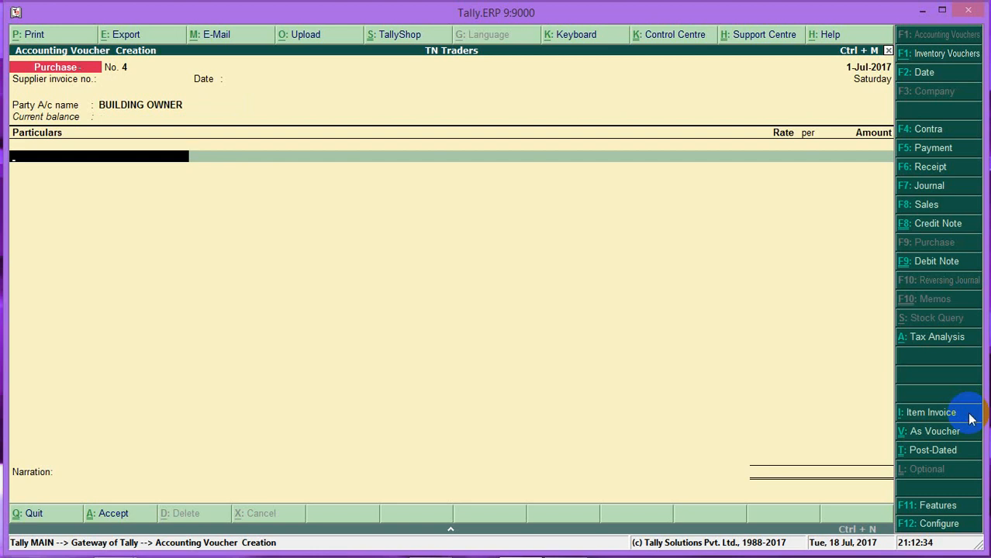
Step: Start a new ledger for the voucher's particulars and name it BUILDIN RENT PAID
{"action": "key", "text": "alt+c"}
{"action": "type", "text": "BUILDI"}
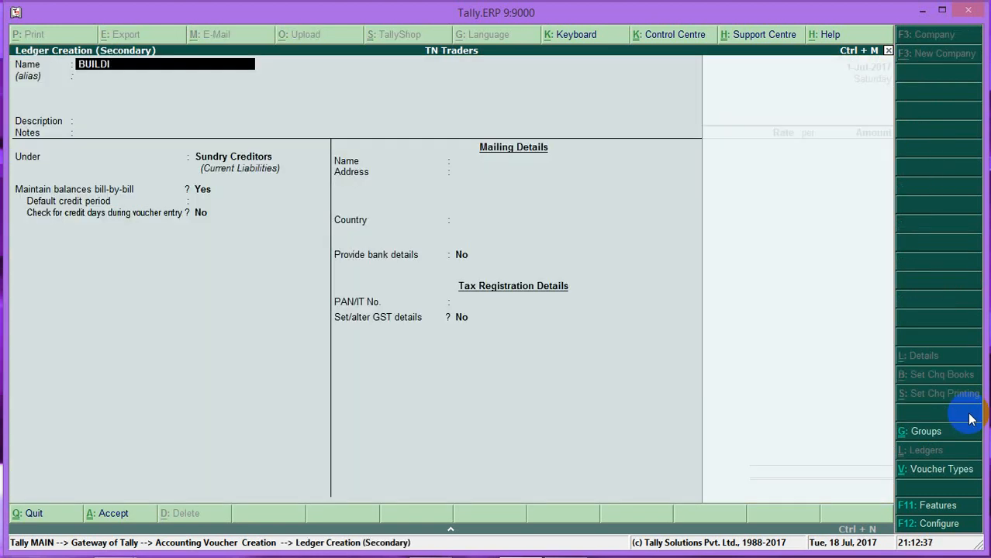
{"action": "type", "text": "N RENT PAID"}
{"action": "key", "text": "Return"}
{"action": "key", "text": "Return"}
{"action": "key", "text": "Return"}
{"action": "key", "text": "Return"}
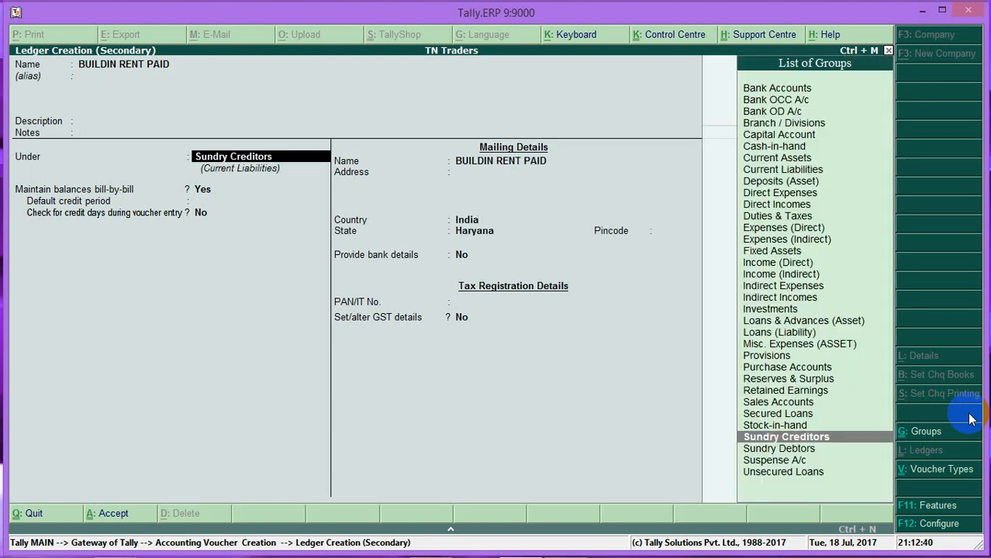
Step: Place the BUILDIN RENT PAID ledger under the Indirect Expenses group
{"action": "type", "text": "I"}
{"action": "key", "text": "Down"}
{"action": "key", "text": "Down"}
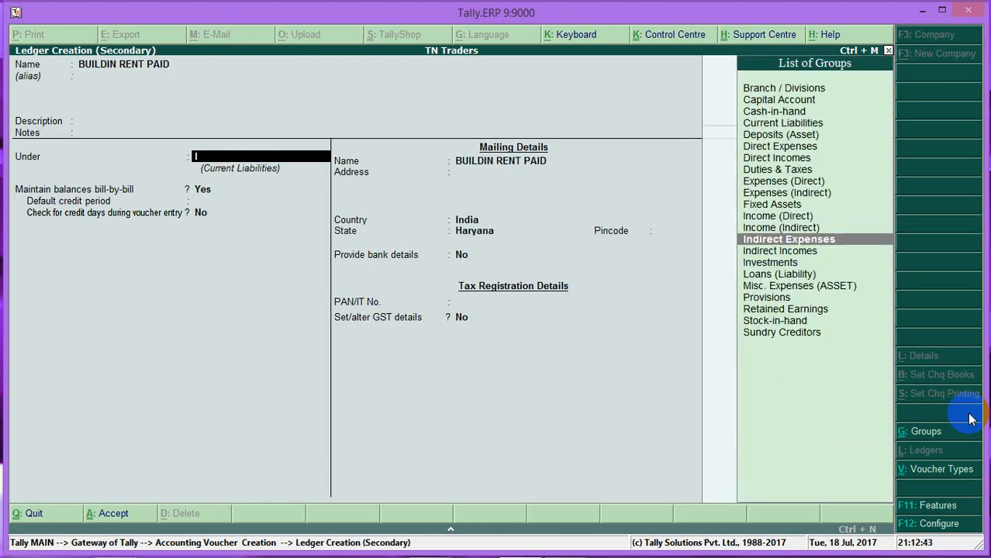
{"action": "key", "text": "Return"}
Step: Keep GST applicable for BUILDIN RENT PAID, enable its GST details and enter HSN/SAC 201030
{"action": "key", "text": "Return"}
{"action": "key", "text": "y"}
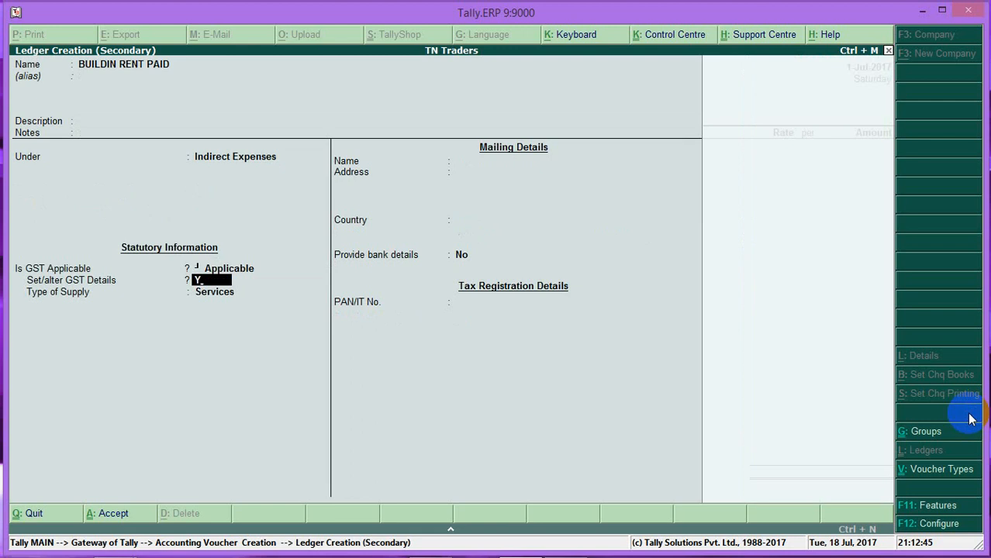
{"action": "key", "text": "Return"}
{"action": "key", "text": "Return"}
{"action": "type", "text": "2"}
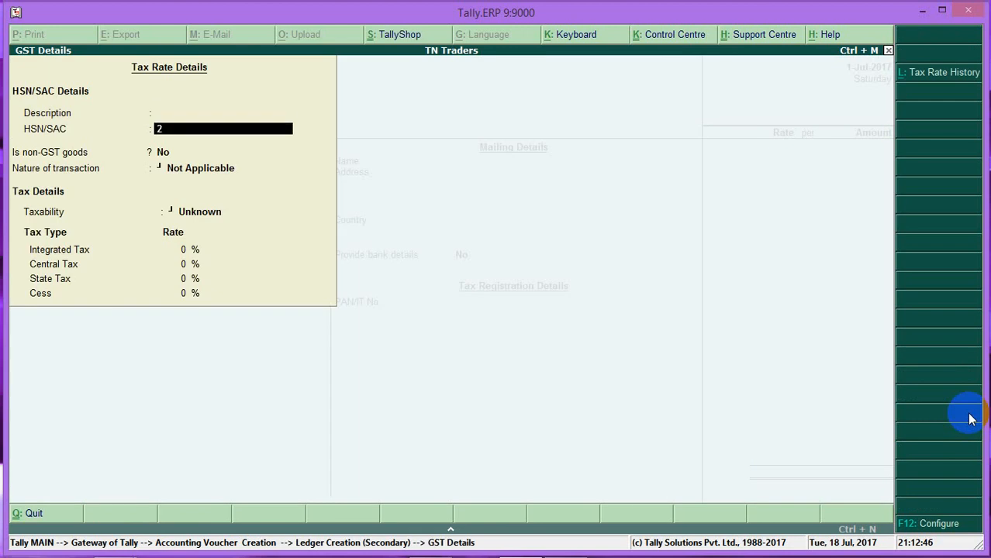
{"action": "type", "text": "01030"}
{"action": "key", "text": "Return"}
{"action": "key", "text": "Return"}
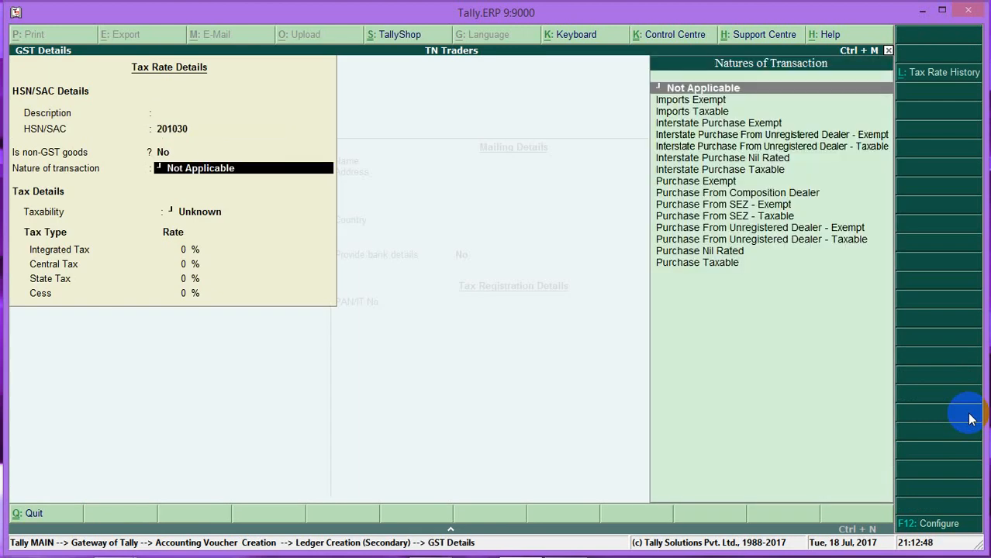
Step: Set the nature of transaction for BUILDIN RENT PAID to Purchase From Unregistered Dealer - Taxable
{"action": "key", "text": "Down"}
{"action": "key", "text": "Down"}
{"action": "key", "text": "Down"}
{"action": "key", "text": "Down"}
{"action": "key", "text": "Down"}
{"action": "key", "text": "Down"}
{"action": "key", "text": "Down"}
{"action": "key", "text": "Down"}
{"action": "key", "text": "Down"}
{"action": "key", "text": "Down"}
{"action": "key", "text": "Down"}
{"action": "key", "text": "Down"}
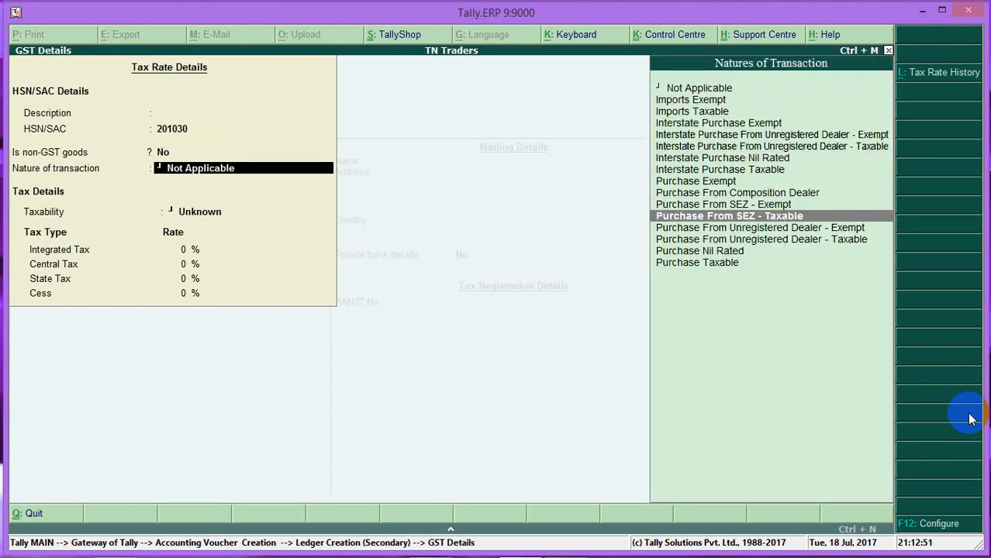
{"action": "key", "text": "Down"}
{"action": "key", "text": "Return"}
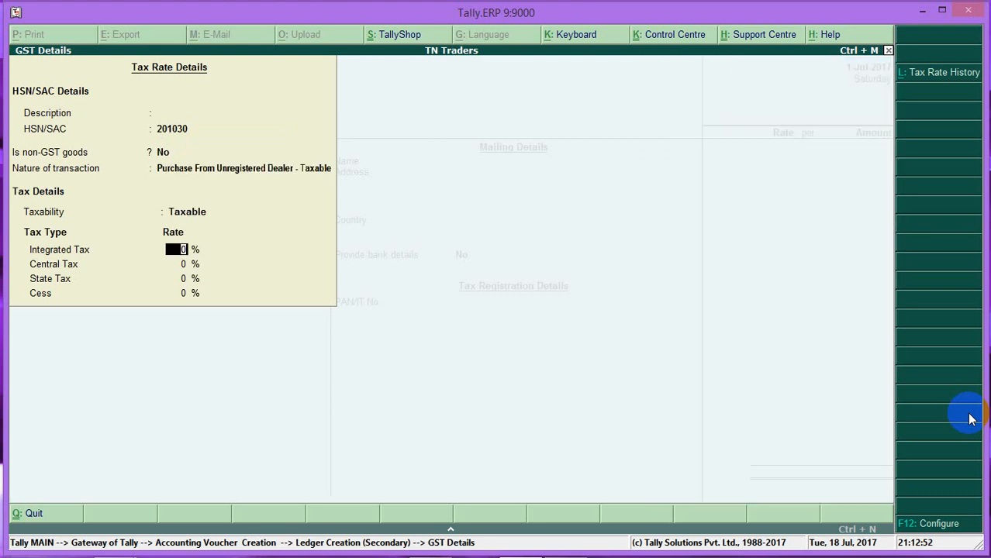
Step: Set the integrated tax rate of BUILDIN RENT PAID to 12% and save the ledger into the voucher
{"action": "type", "text": "12"}
{"action": "key", "text": "Return"}
{"action": "key", "text": "Return"}
{"action": "key", "text": "Return"}
{"action": "key", "text": "Return"}
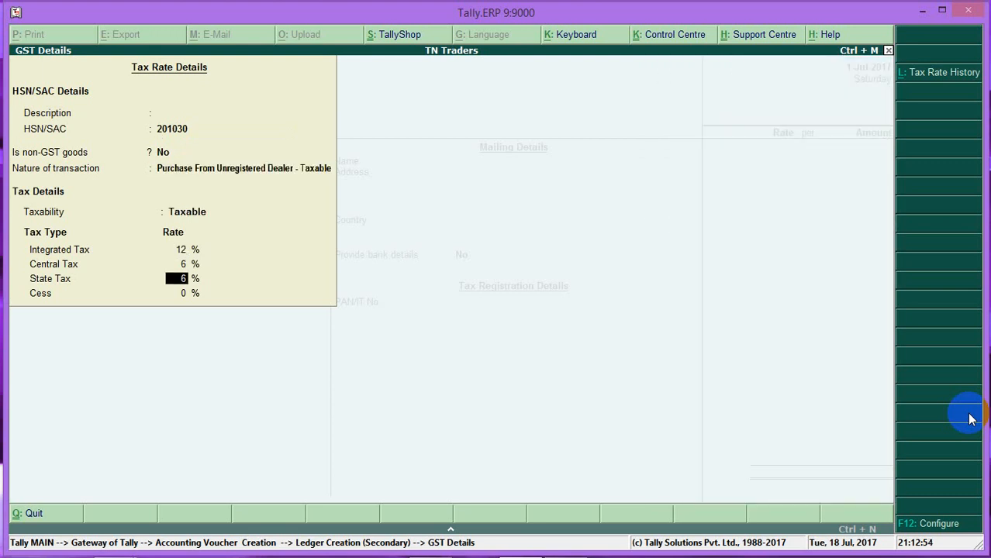
{"action": "key", "text": "Return"}
{"action": "key", "text": "Return"}
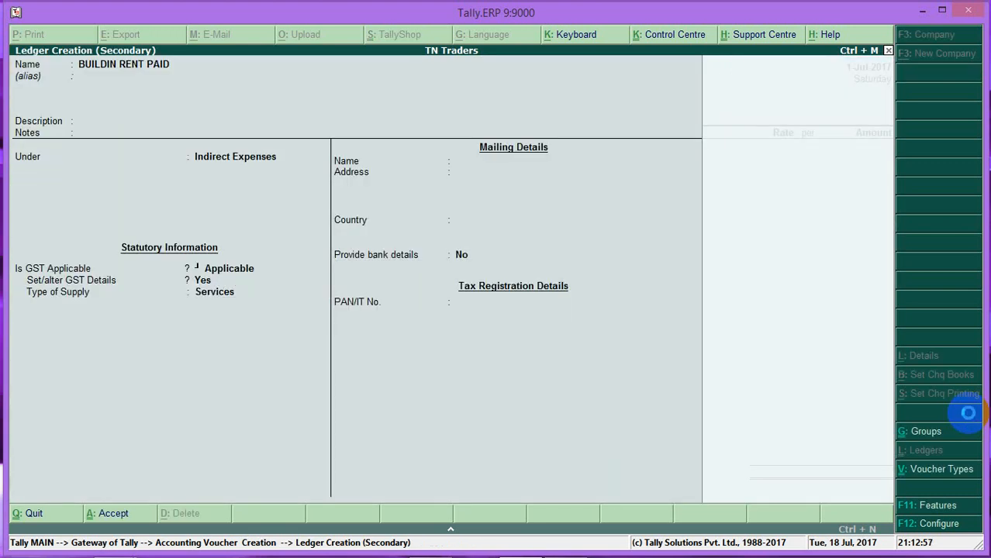
{"action": "key", "text": "ctrl+a"}
Step: Enter 50,000 as the amount for BUILDIN RENT PAID in the purchase voucher
{"action": "type", "text": "5"}
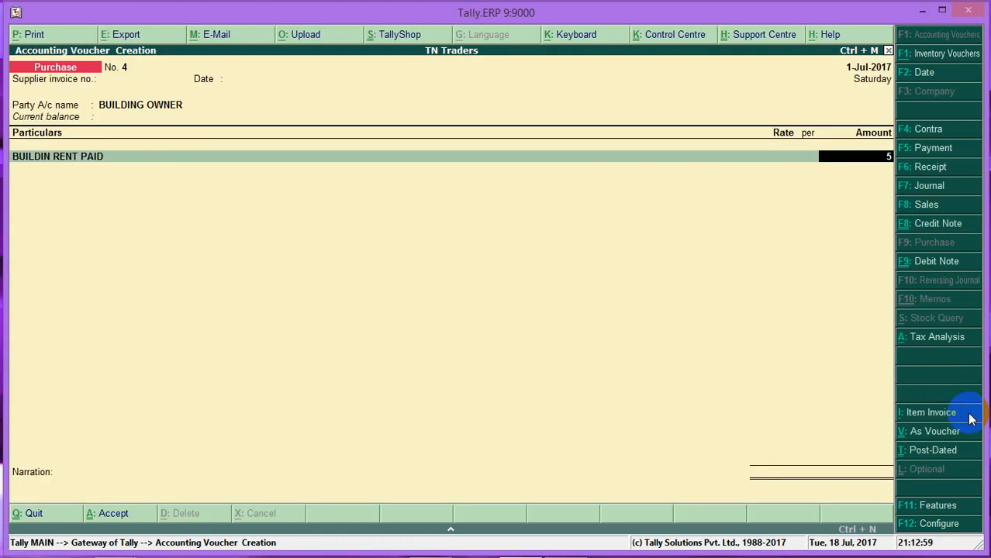
{"action": "type", "text": "0,000000"}
{"action": "key", "text": "Return"}
{"action": "key", "text": "Return"}
{"action": "key", "text": "Return"}
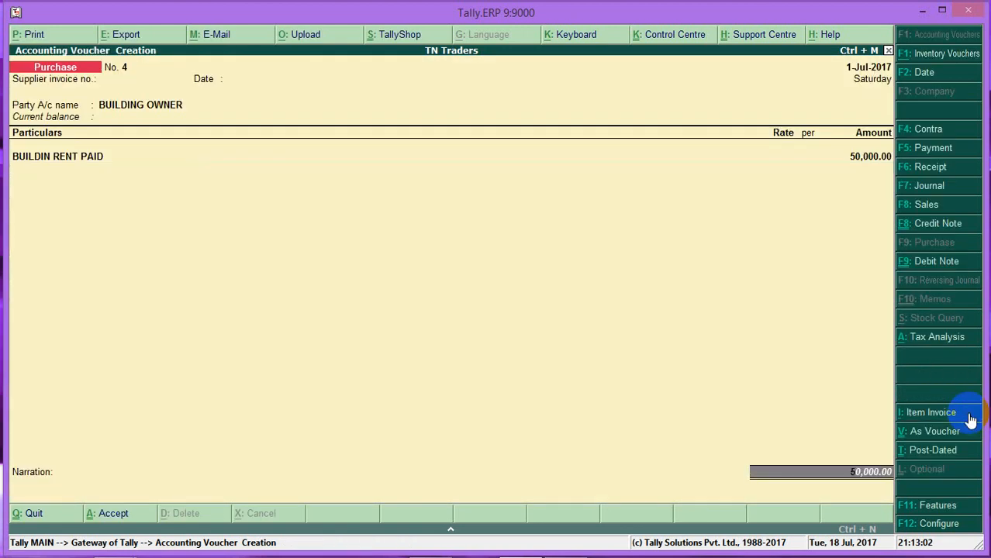
Step: Examine the rent voucher's detailed tax analysis and save the purchase voucher
{"action": "key", "text": "alt+a"}
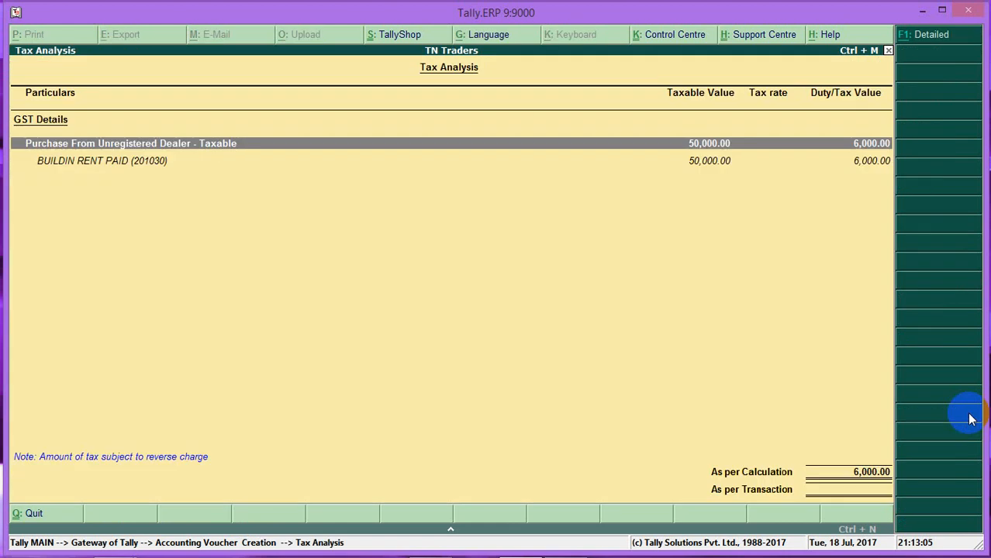
{"action": "key", "text": "alt+F1"}
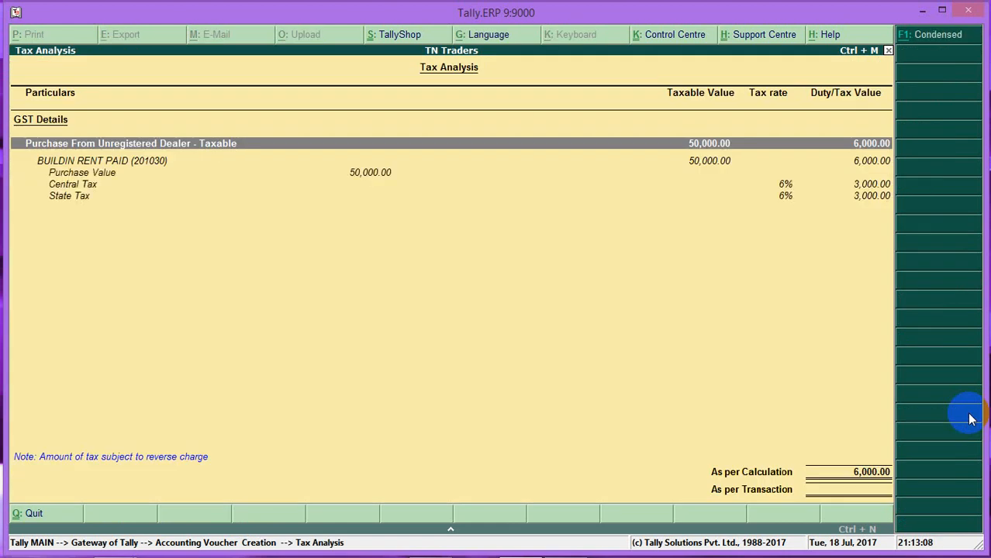
{"action": "key", "text": "Escape"}
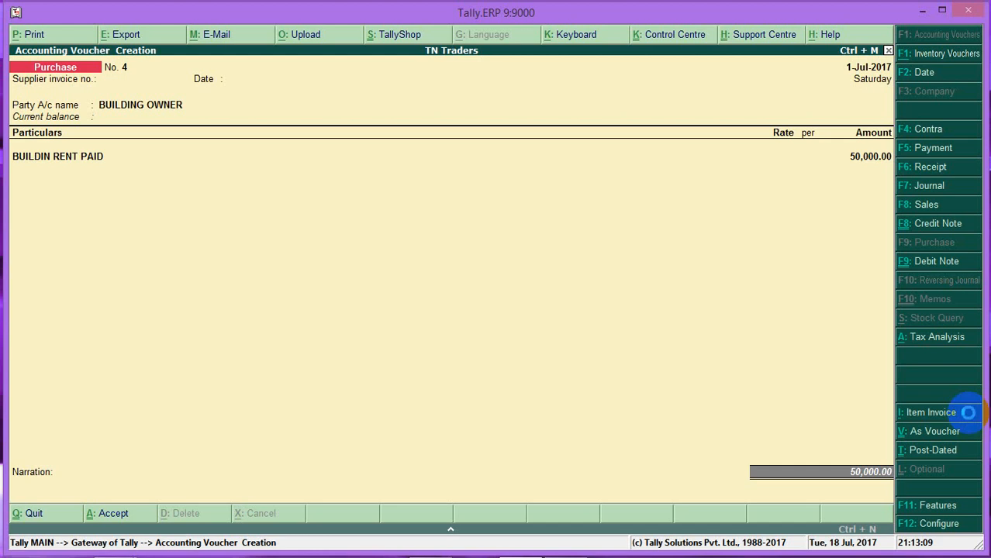
{"action": "key", "text": "ctrl+a"}
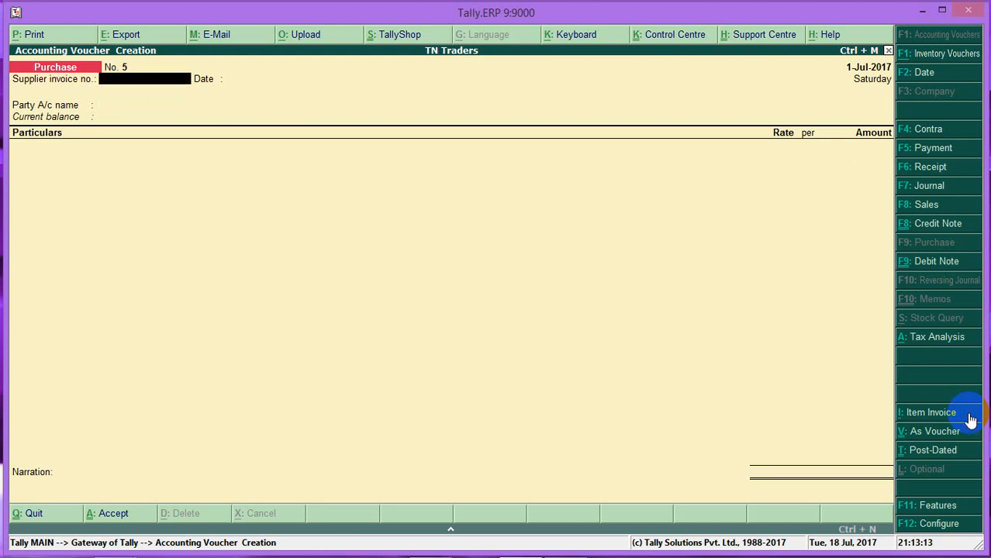
Step: Leave voucher entry and open the GSTR-2 statutory report for TN Traders
{"action": "key", "text": "Escape"}
{"action": "key", "text": "y"}
{"action": "key", "text": "Down"}
{"action": "key", "text": "Down"}
{"action": "key", "text": "Down"}
{"action": "key", "text": "Down"}
{"action": "key", "text": "Down"}
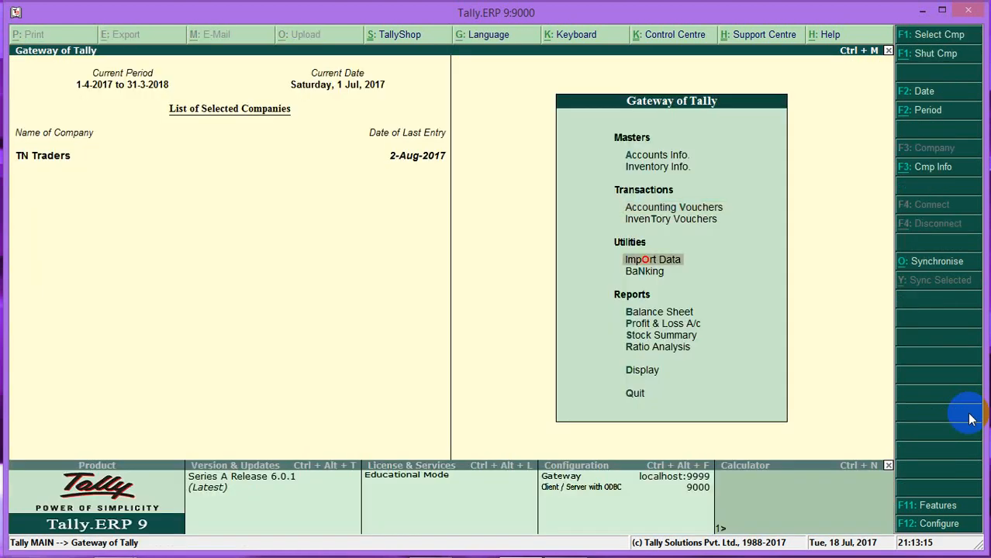
{"action": "key", "text": "Down"}
{"action": "key", "text": "Down"}
{"action": "key", "text": "Down"}
{"action": "key", "text": "Return"}
{"action": "key", "text": "Down"}
{"action": "key", "text": "Down"}
{"action": "key", "text": "Down"}
{"action": "key", "text": "Down"}
{"action": "key", "text": "Down"}
{"action": "key", "text": "Down"}
{"action": "key", "text": "Return"}
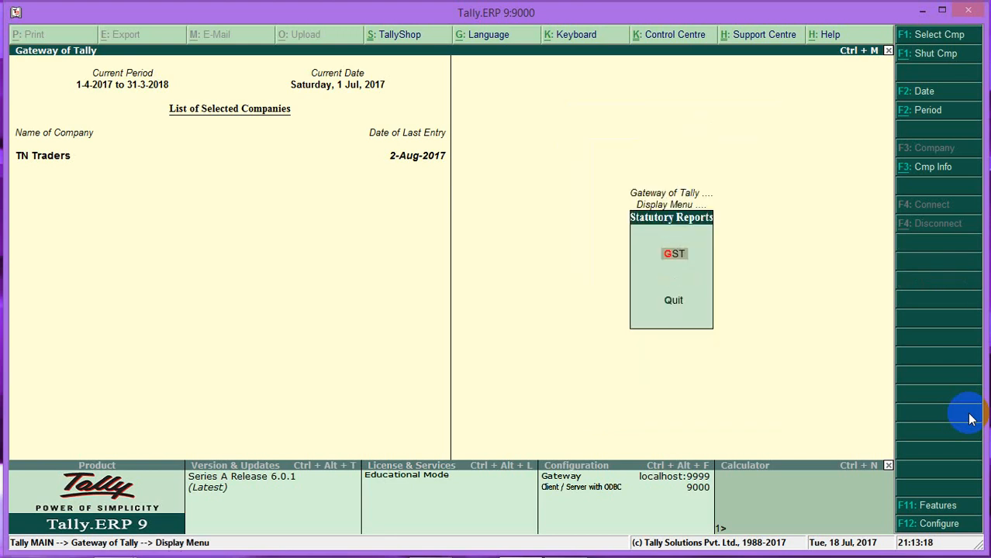
{"action": "key", "text": "Return"}
{"action": "key", "text": "Down"}
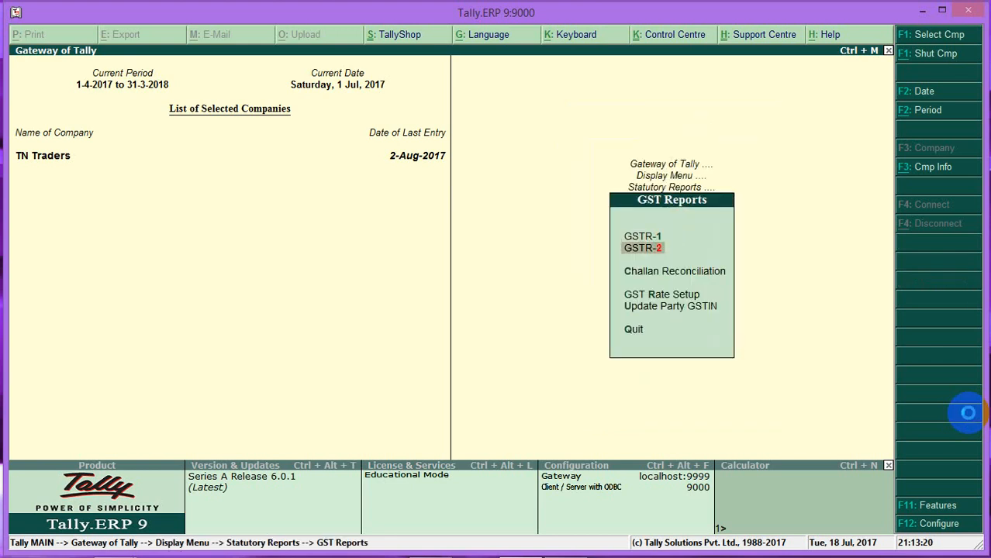
{"action": "key", "text": "Return"}
Step: Set the GSTR-2 report period to run from 1-7-2017 to 31-8-2017
{"action": "key", "text": "Down"}
{"action": "key", "text": "Down"}
{"action": "key", "text": "Down"}
{"action": "key", "text": "Down"}
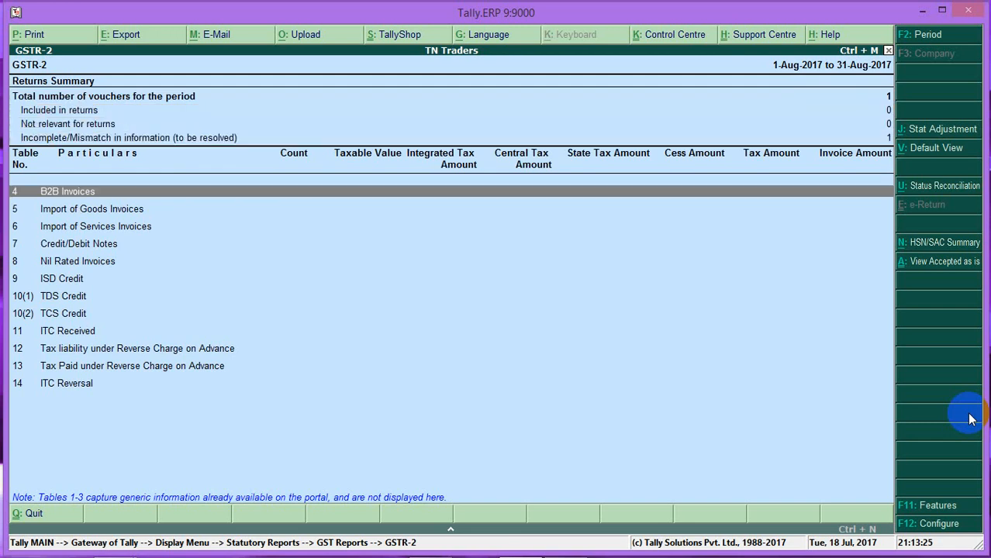
{"action": "key", "text": "F2"}
{"action": "type", "text": "1-7-2017"}
{"action": "key", "text": "Return"}
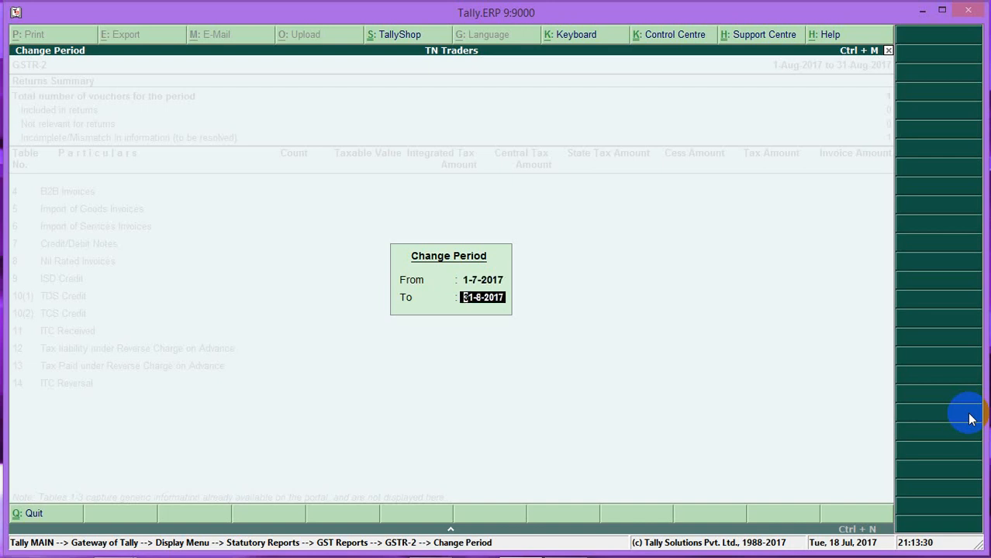
{"action": "key", "text": "Return"}
Step: Examine the voucher register behind the B2B Invoices row of GSTR-2, comparing each unregistered dealer's tax amounts
{"action": "key", "text": "Down"}
{"action": "key", "text": "Down"}
{"action": "key", "text": "Down"}
{"action": "key", "text": "Down"}
{"action": "key", "text": "Down"}
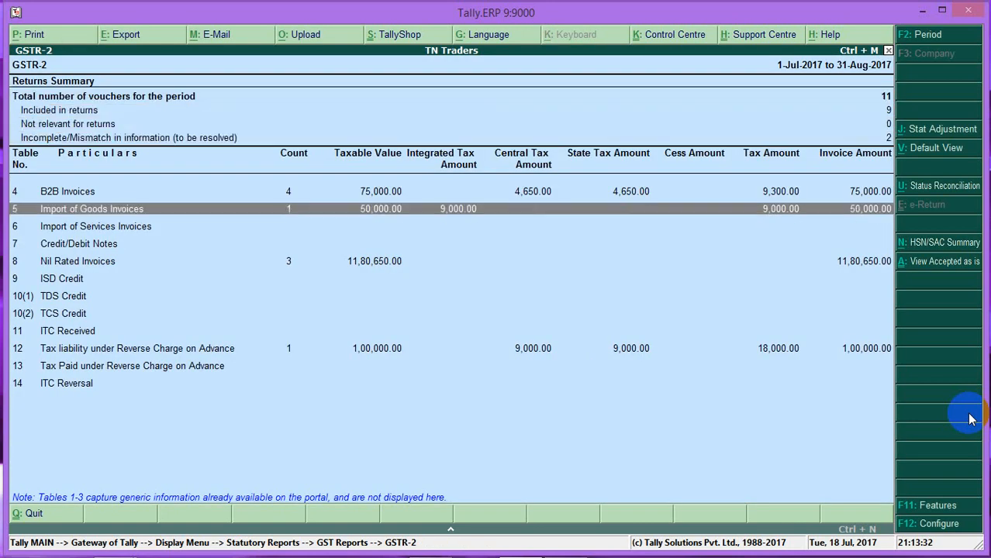
{"action": "key", "text": "Up"}
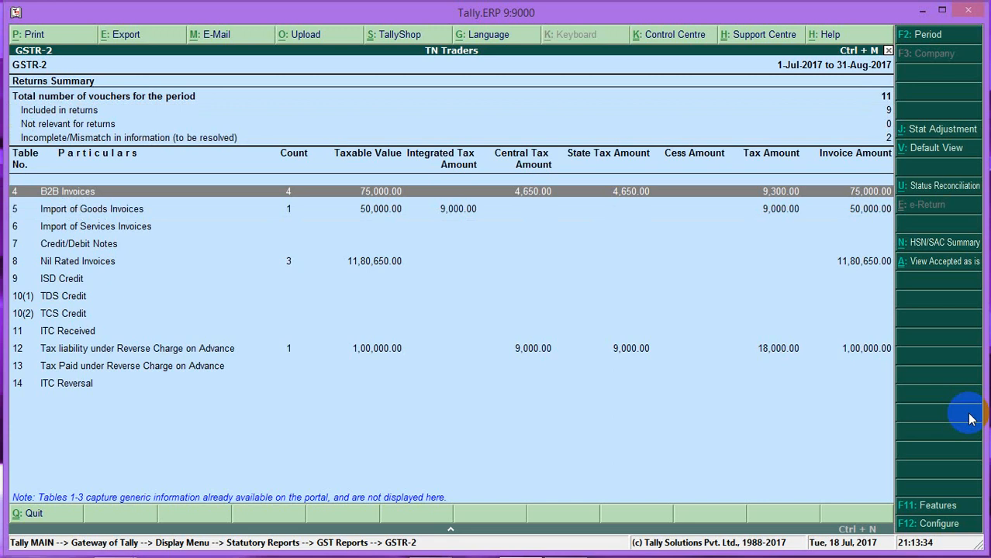
{"action": "key", "text": "Return"}
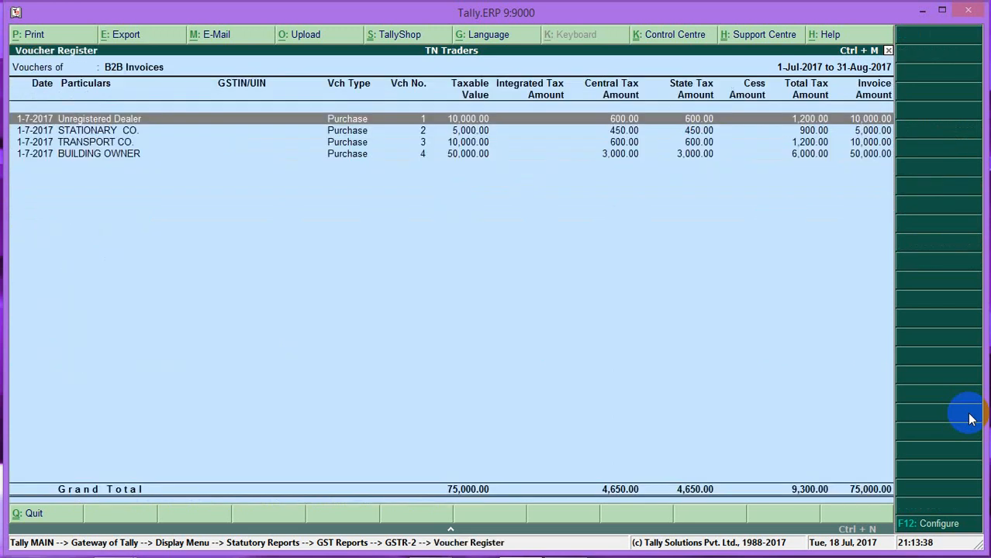
{"action": "key", "text": "Down"}
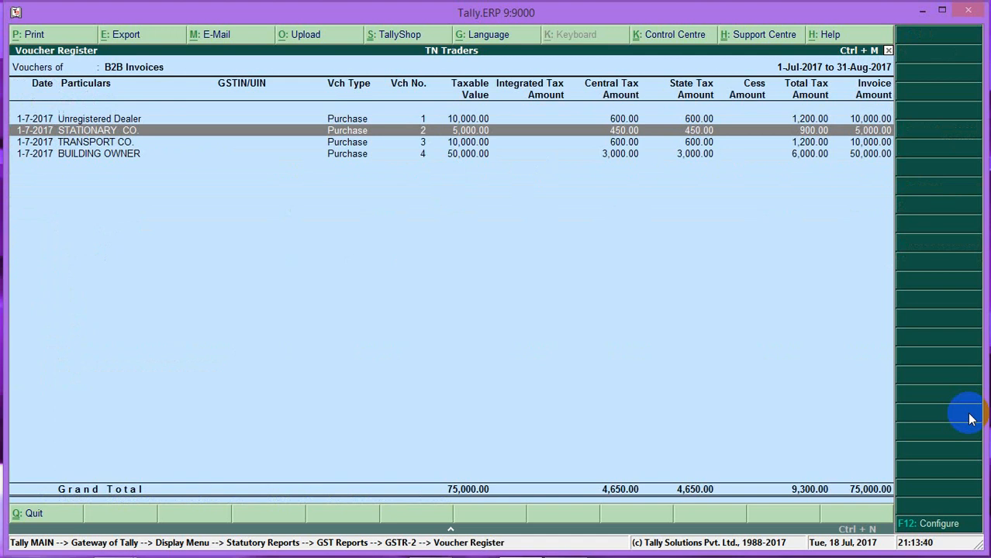
{"action": "key", "text": "Up"}
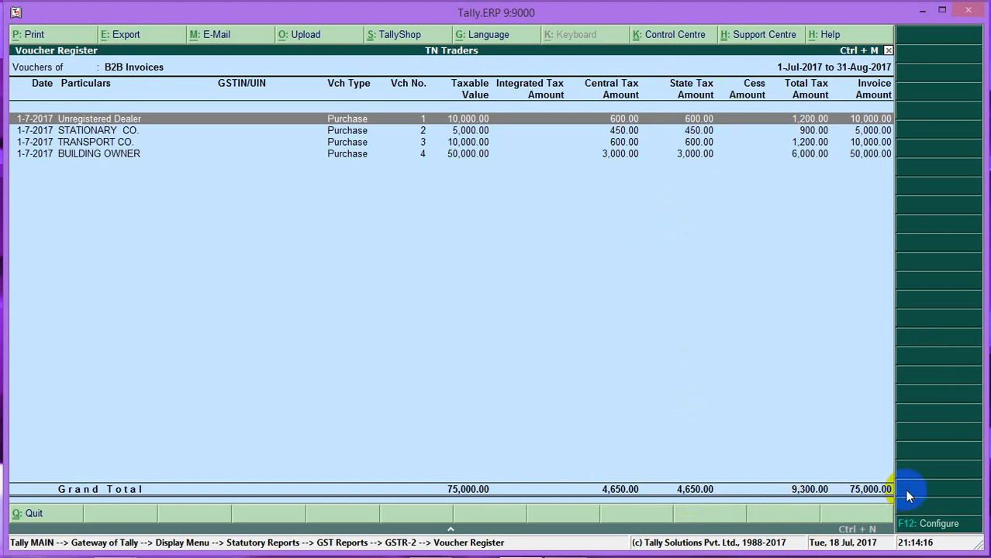
{"action": "key", "text": "Escape"}
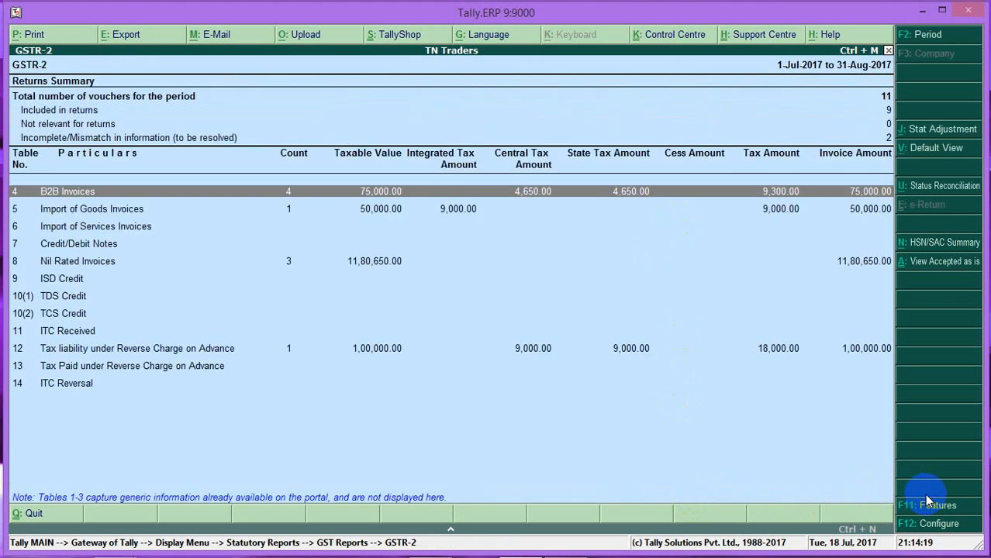
Step: Close the GST reports and open the Balance Sheet of TN Traders
{"action": "key", "text": "Escape"}
{"action": "key", "text": "Escape"}
{"action": "key", "text": "Escape"}
{"action": "key", "text": "Escape"}
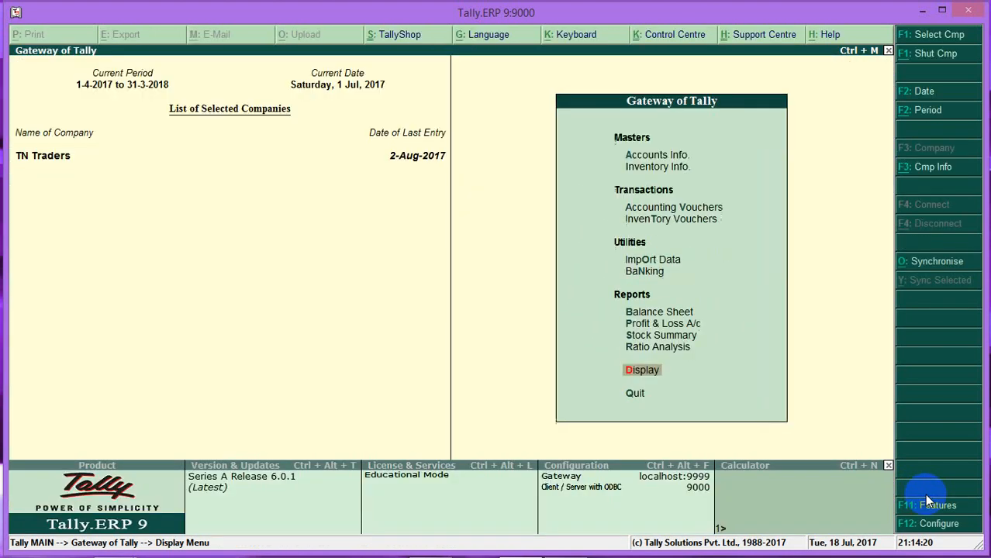
{"action": "key", "text": "Up"}
{"action": "key", "text": "Up"}
{"action": "key", "text": "Up"}
{"action": "key", "text": "Up"}
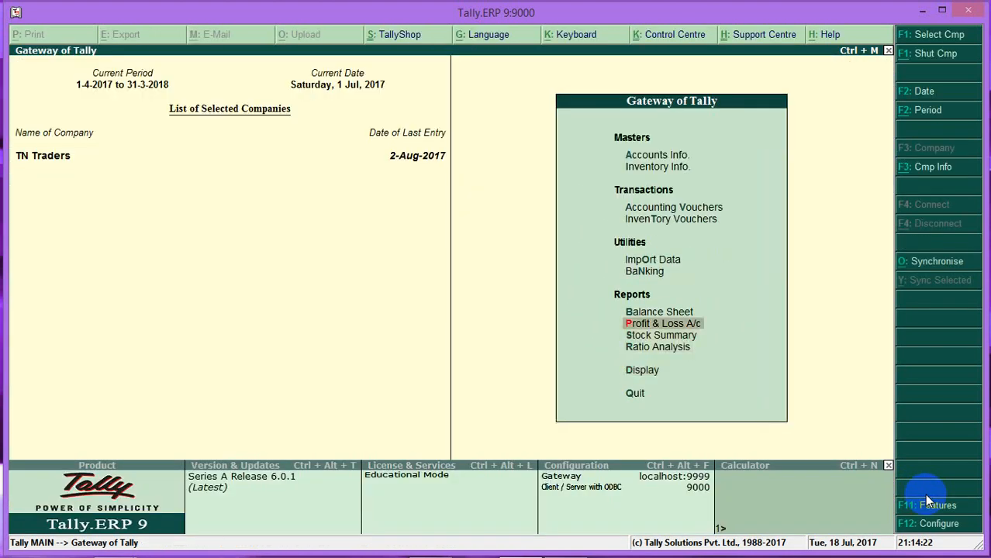
{"action": "key", "text": "Return"}
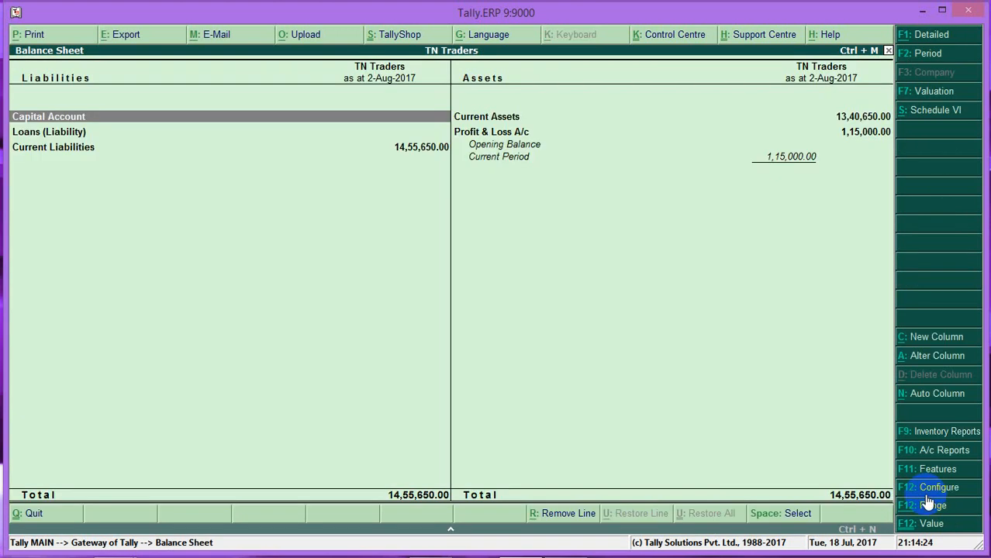
Step: Expand the Balance Sheet to its detailed view and examine the Duties & Taxes group under Current Liabilities
{"action": "key", "text": "alt+F1"}
{"action": "key", "text": "Down"}
{"action": "key", "text": "Down"}
{"action": "key", "text": "Down"}
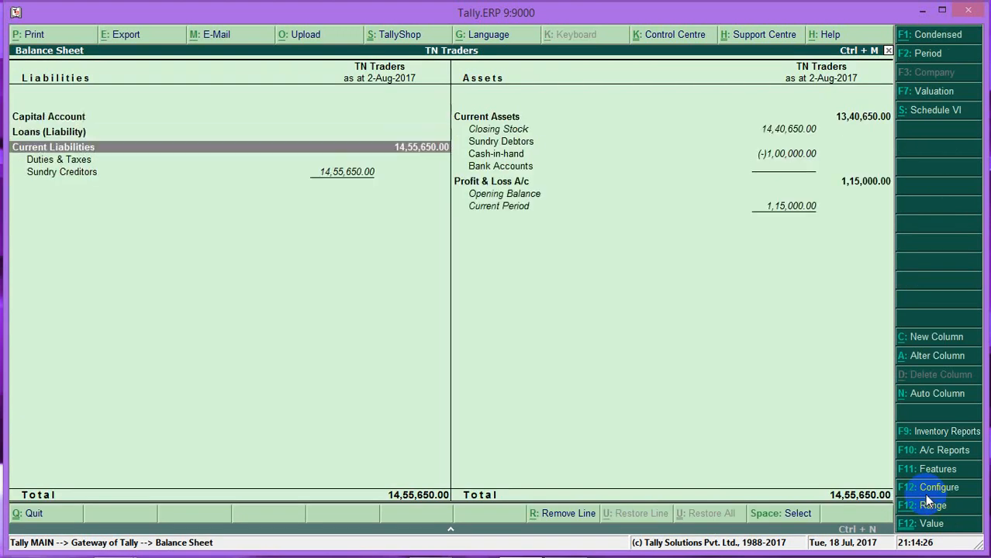
{"action": "key", "text": "Return"}
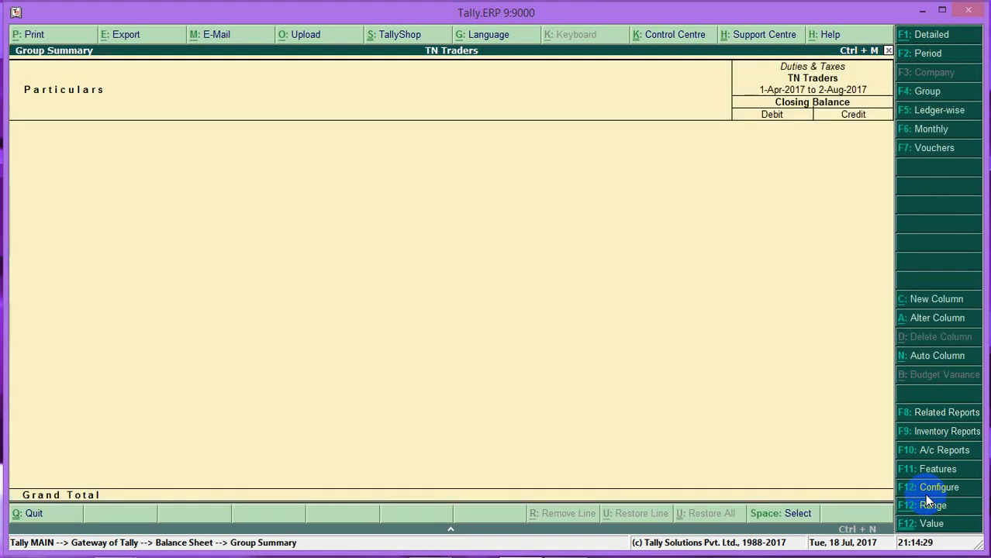
{"action": "key", "text": "Escape"}
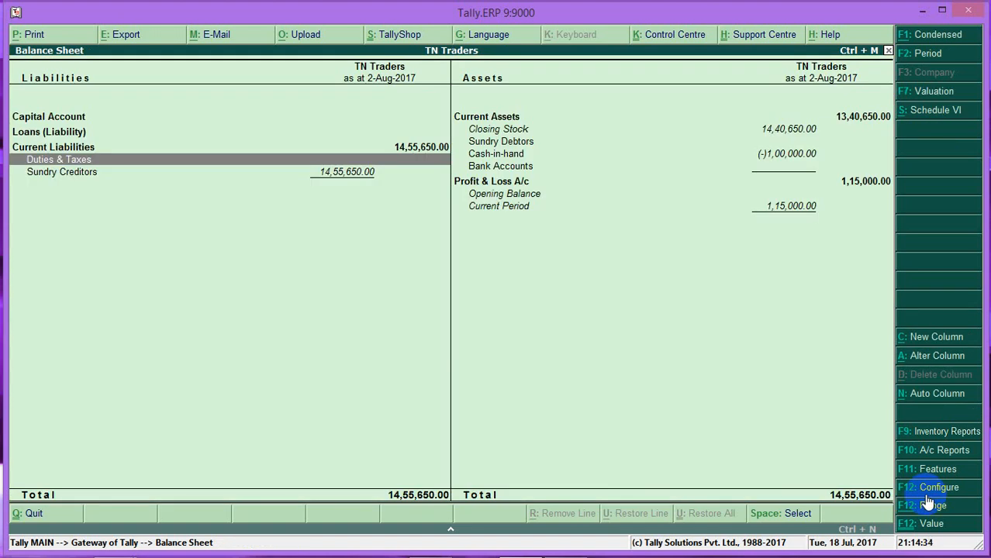
{"action": "key", "text": "Escape"}
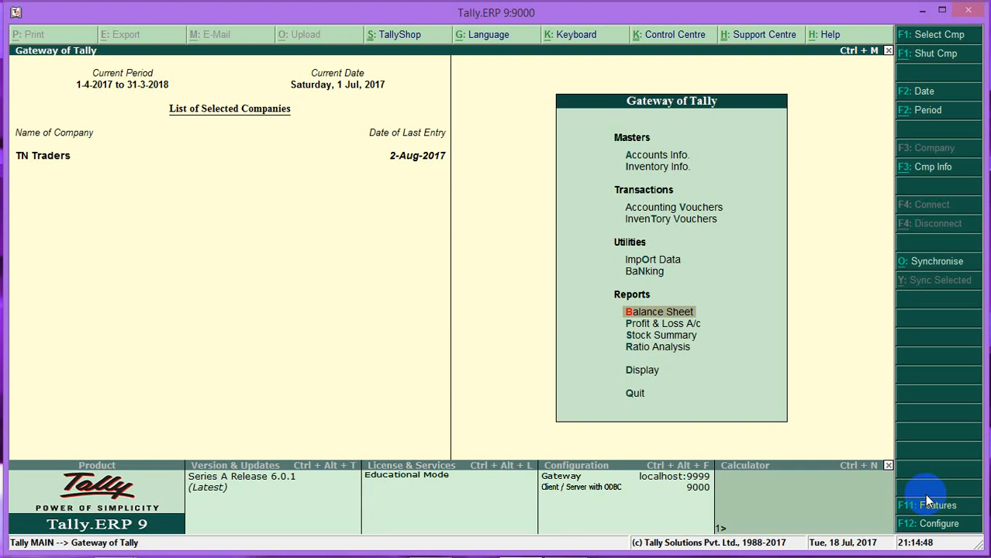
{"action": "key", "text": "Up"}
{"action": "key", "text": "Up"}
{"action": "key", "text": "Up"}
{"action": "key", "text": "Up"}
{"action": "key", "text": "Return"}
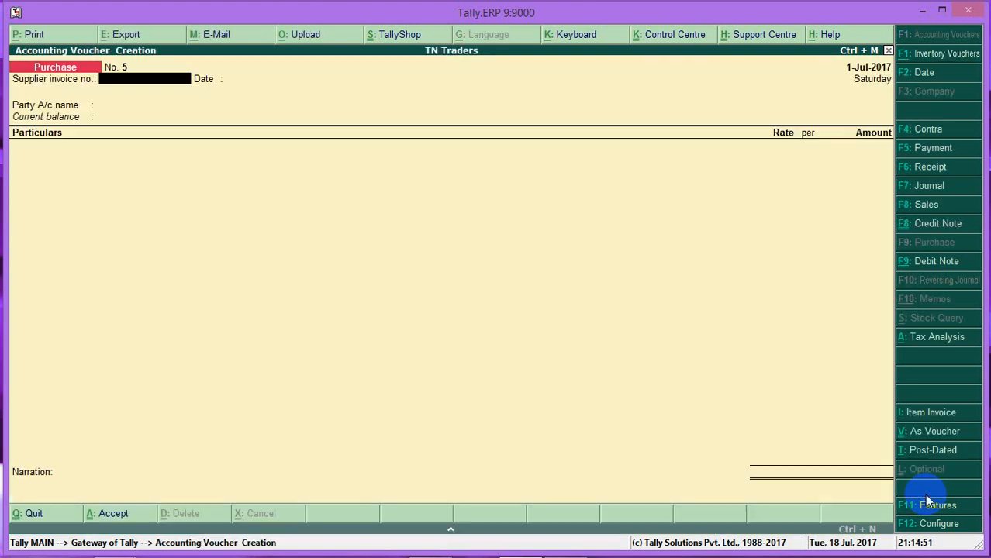
{"action": "key", "text": "Escape"}
{"action": "key", "text": "Return"}
Step: Reopen the GSTR-2 report from the GST statutory reports
{"action": "key", "text": "Down"}
{"action": "key", "text": "Down"}
{"action": "key", "text": "Down"}
{"action": "key", "text": "Down"}
{"action": "key", "text": "Down"}
{"action": "key", "text": "Down"}
{"action": "key", "text": "Down"}
{"action": "key", "text": "Down"}
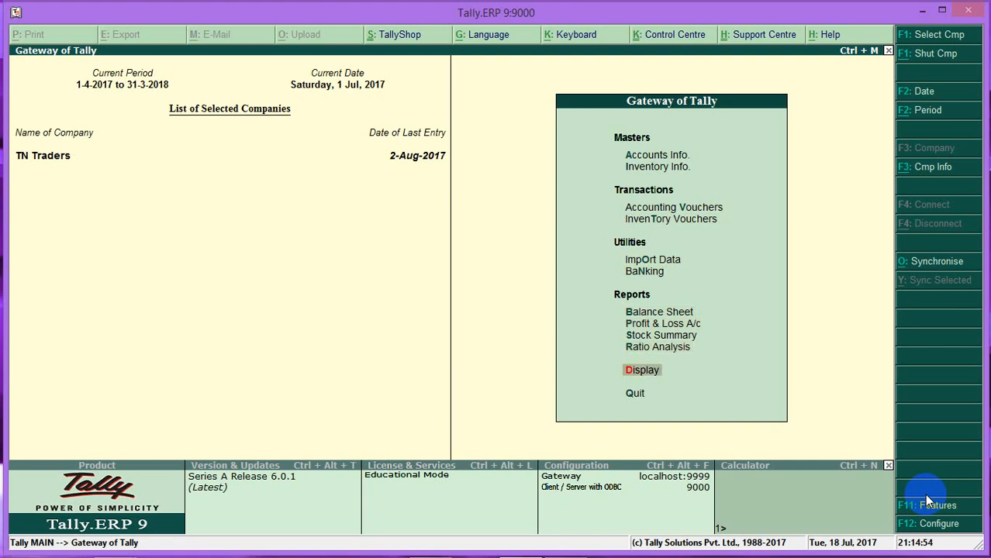
{"action": "key", "text": "Return"}
{"action": "key", "text": "Down"}
{"action": "key", "text": "Down"}
{"action": "key", "text": "Down"}
{"action": "key", "text": "Down"}
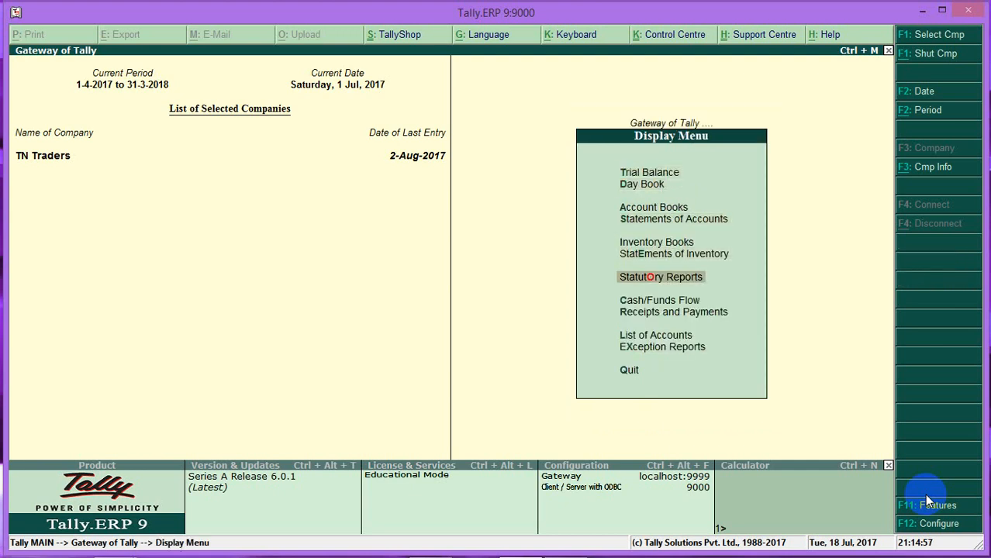
{"action": "key", "text": "Return"}
{"action": "key", "text": "Return"}
{"action": "key", "text": "Down"}
{"action": "key", "text": "Down"}
{"action": "key", "text": "Up"}
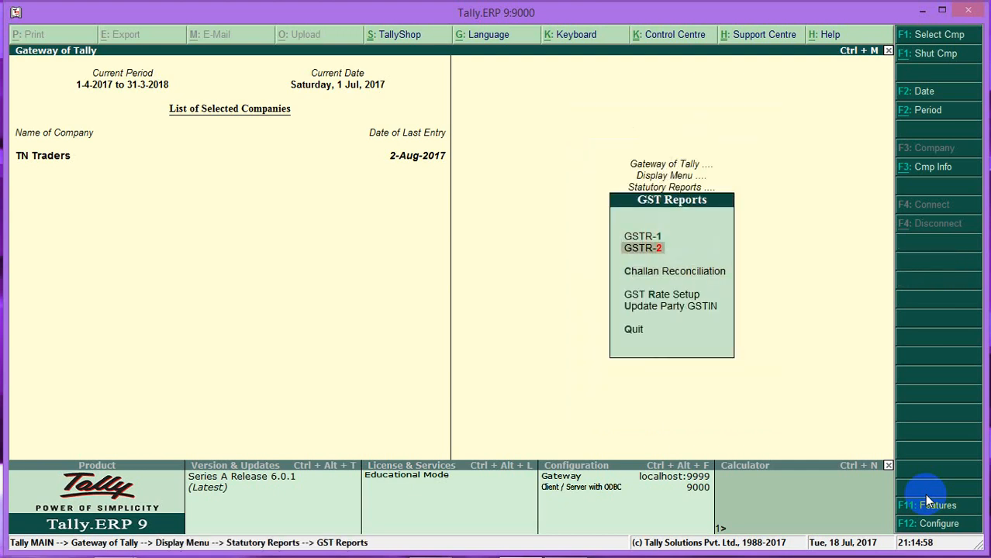
{"action": "key", "text": "Return"}
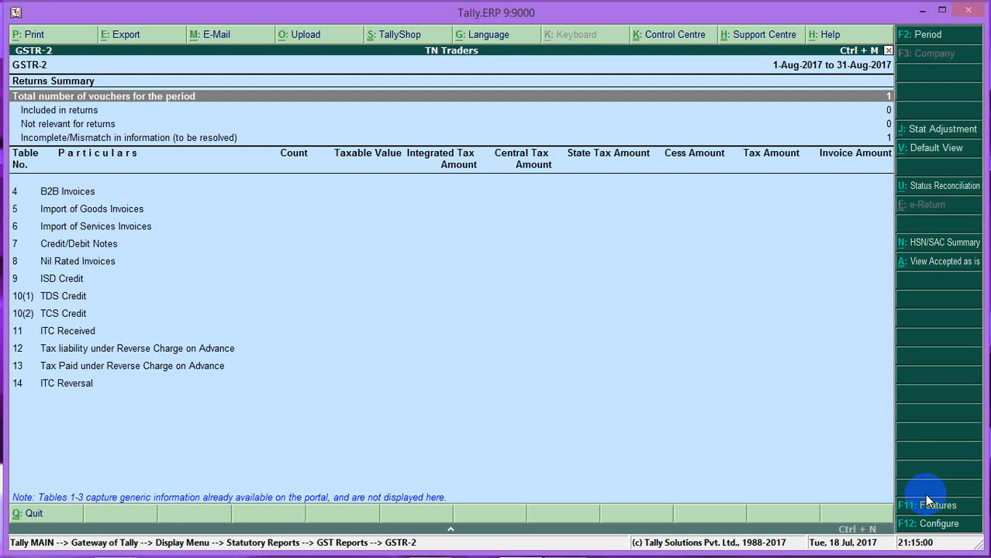
Step: Set the GSTR-2 report period from 1-7-2017 to 1-7-2017
{"action": "key", "text": "F2"}
{"action": "type", "text": "1-7-2"}
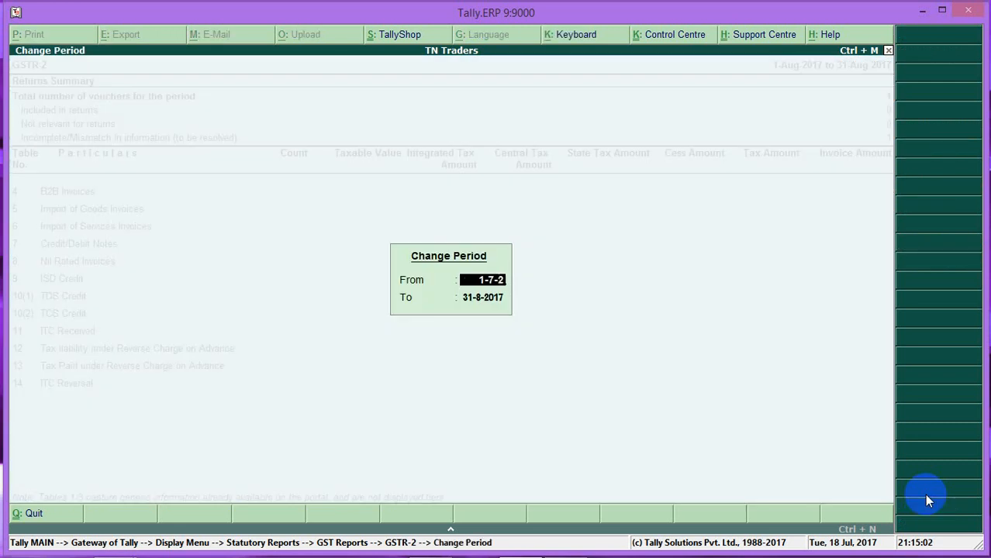
{"action": "type", "text": "017"}
{"action": "key", "text": "Return"}
{"action": "type", "text": "1-7-2017"}
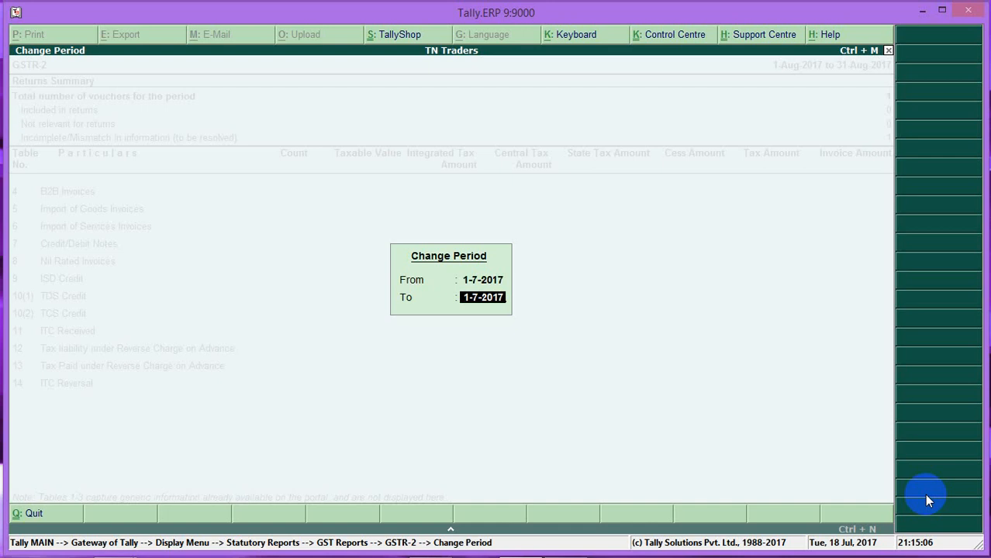
{"action": "key", "text": "Return"}
Step: Examine the voucher register behind the B2B Invoices row for 1-Jul-2017 and return to the GSTR-2 summary
{"action": "key", "text": "Down"}
{"action": "key", "text": "Down"}
{"action": "key", "text": "Down"}
{"action": "key", "text": "Down"}
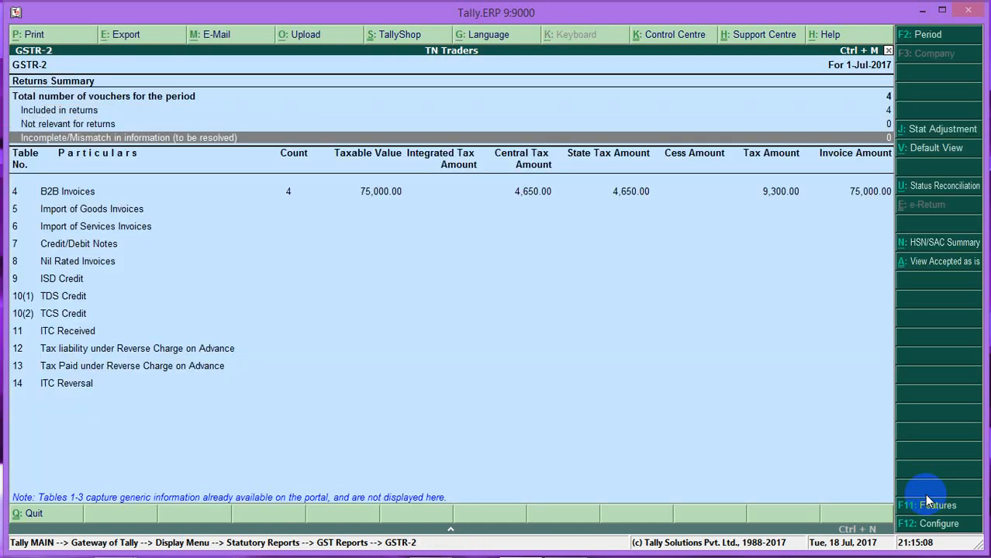
{"action": "key", "text": "Up"}
{"action": "key", "text": "Return"}
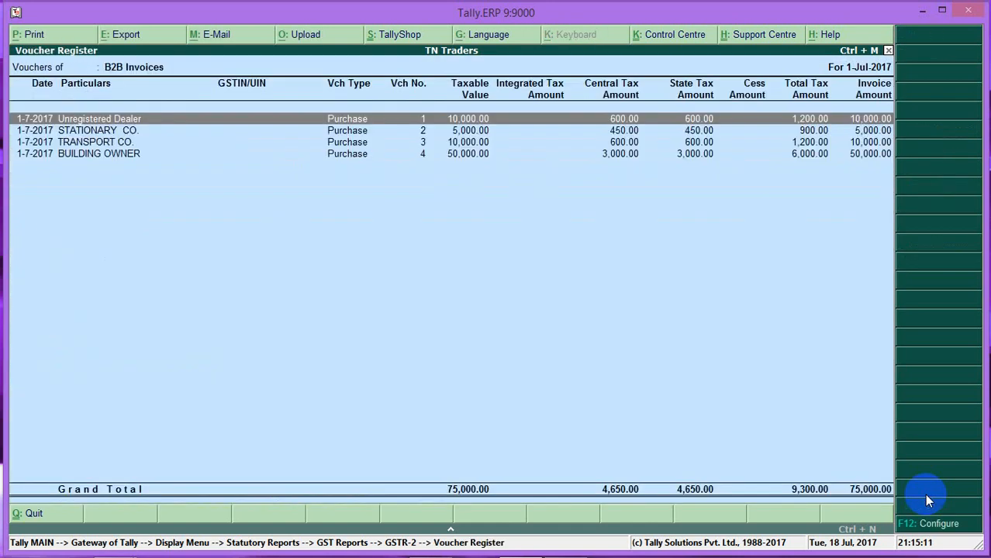
{"action": "key", "text": "Escape"}
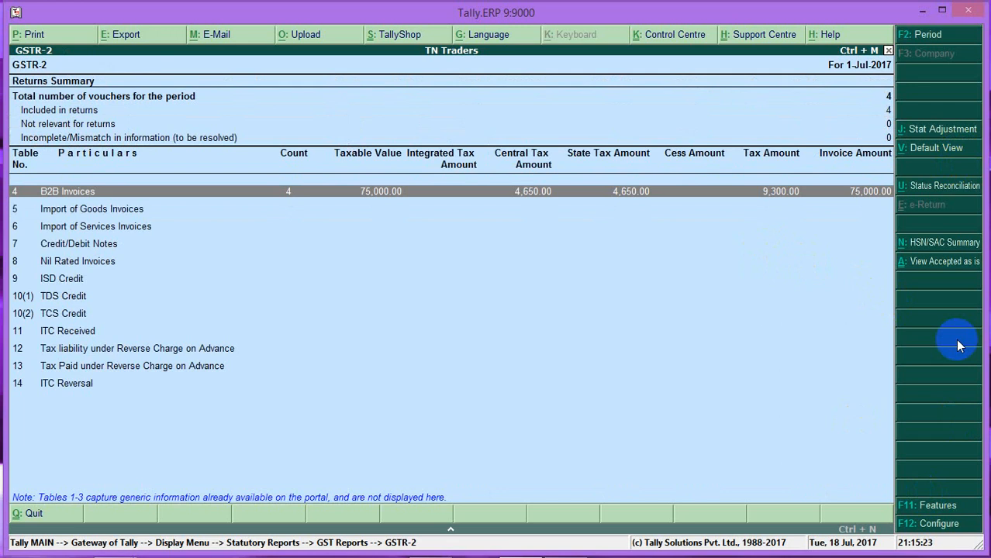
Step: Start a GST stat adjustment journal with nature Increase of Tax Liability and additional details Purchase under Reverse Charge
{"action": "left_click", "coordinate": [936, 130]}
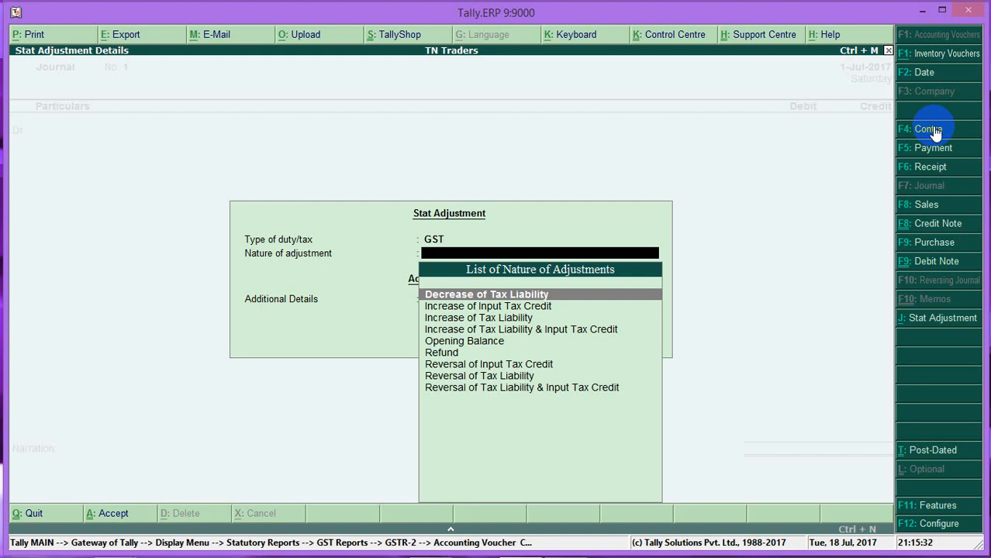
{"action": "key", "text": "Down"}
{"action": "key", "text": "Down"}
{"action": "key", "text": "Return"}
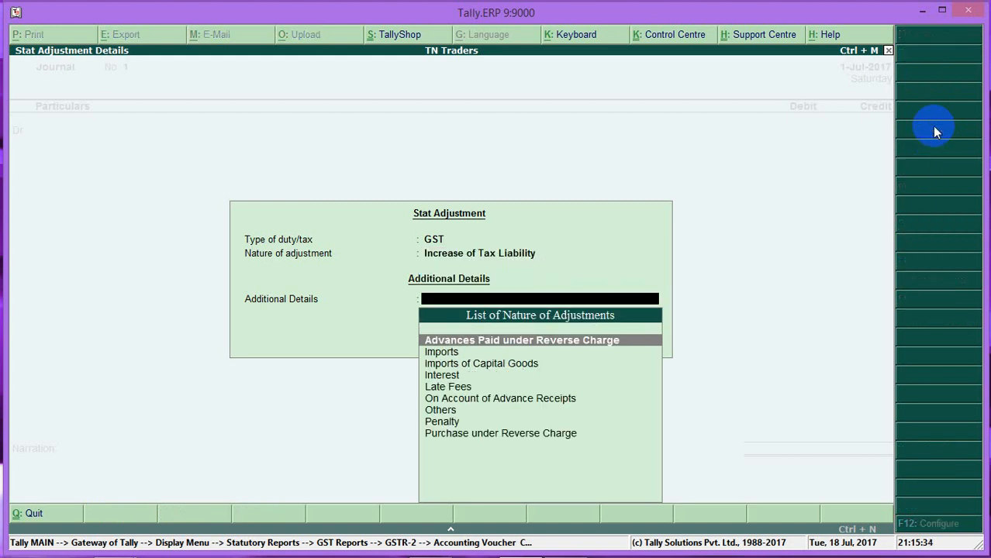
{"action": "key", "text": "Down"}
{"action": "key", "text": "Down"}
{"action": "key", "text": "Down"}
{"action": "key", "text": "Down"}
{"action": "key", "text": "Down"}
{"action": "key", "text": "Down"}
{"action": "key", "text": "Down"}
{"action": "key", "text": "Down"}
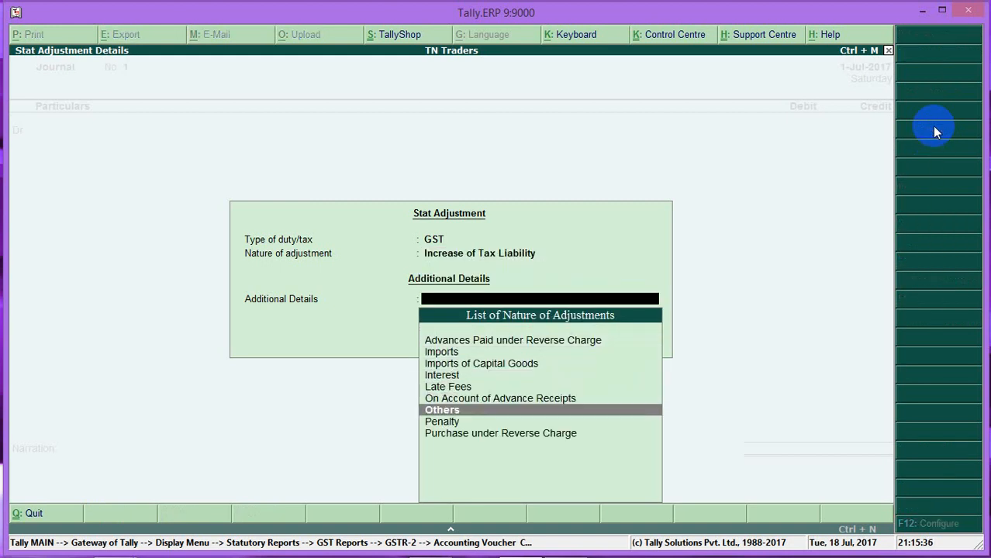
{"action": "key", "text": "Return"}
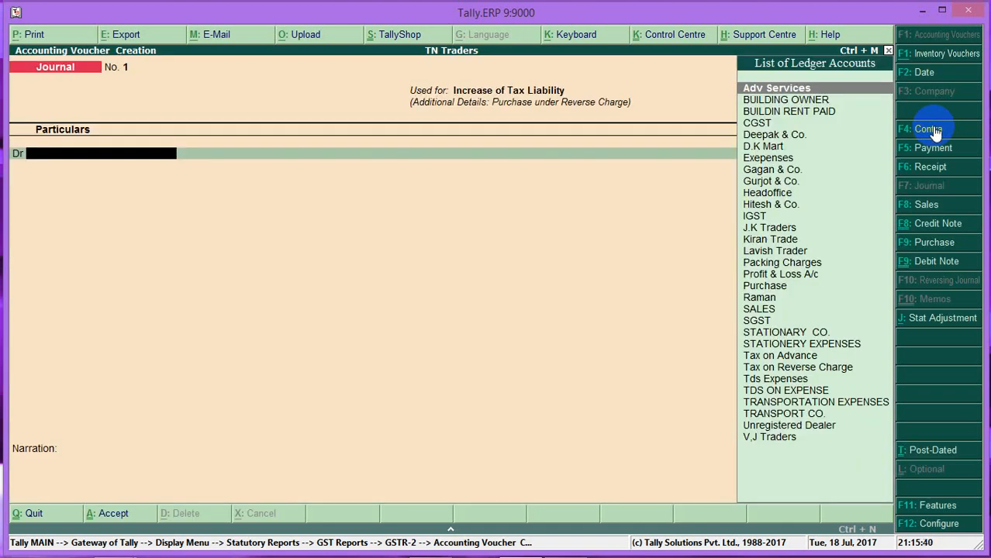
{"action": "key", "text": "alt+c"}
{"action": "type", "text": "TAX ON REVERSE CHARGE"}
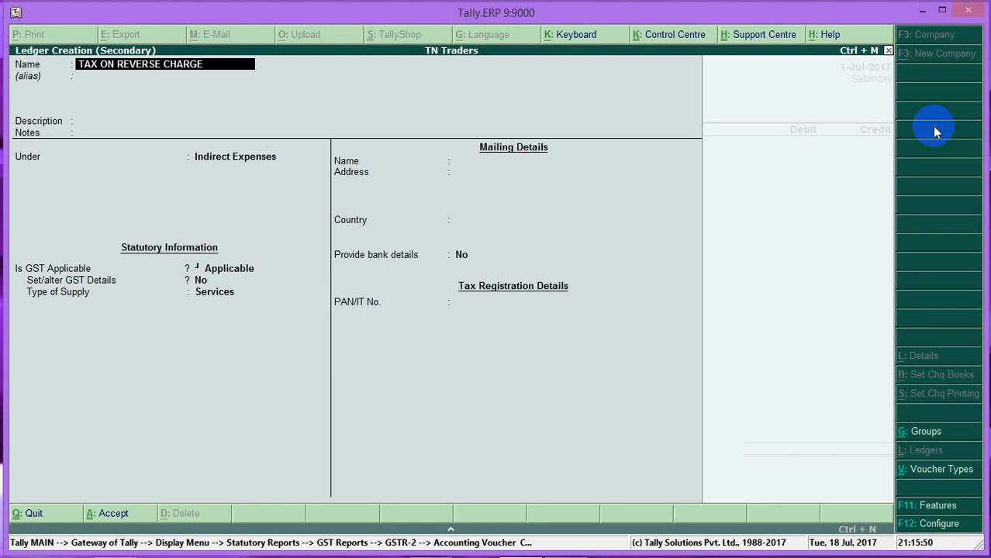
{"action": "key", "text": "Return"}
{"action": "key", "text": "Escape"}
{"action": "key", "text": "Return"}
Step: Choose the existing Tax on Reverse Charge ledger as the journal's debit account
{"action": "type", "text": "TA"}
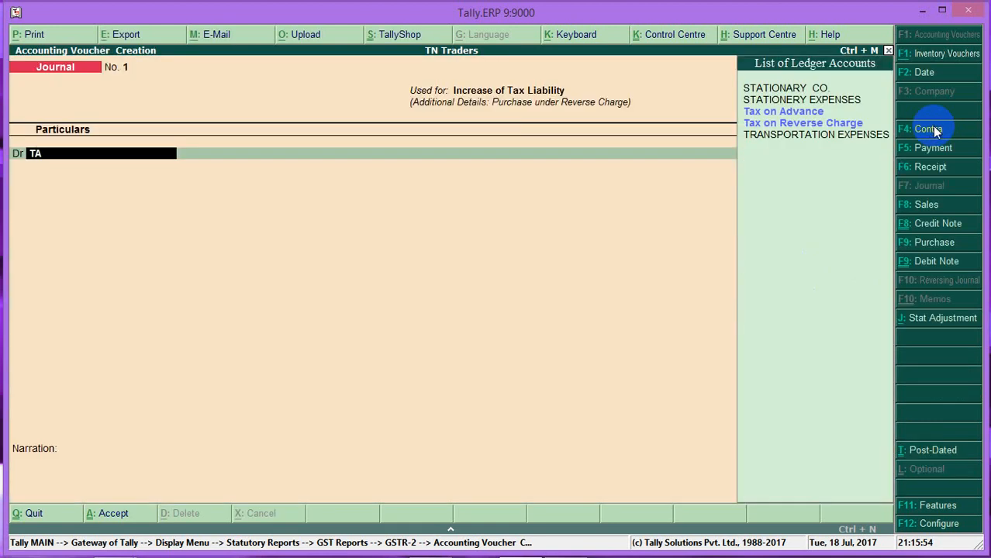
{"action": "key", "text": "Down"}
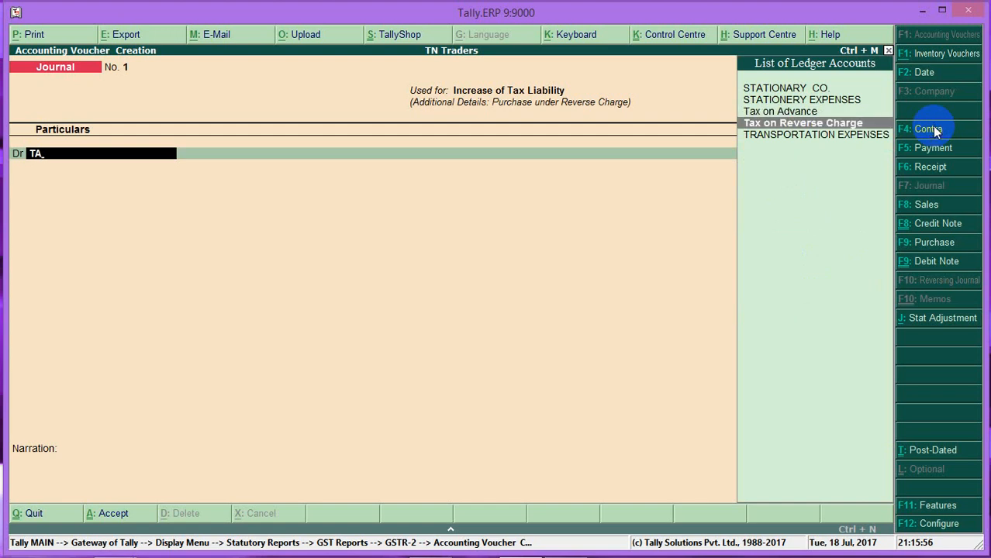
{"action": "key", "text": "Return"}
{"action": "key", "text": "BackSpace"}
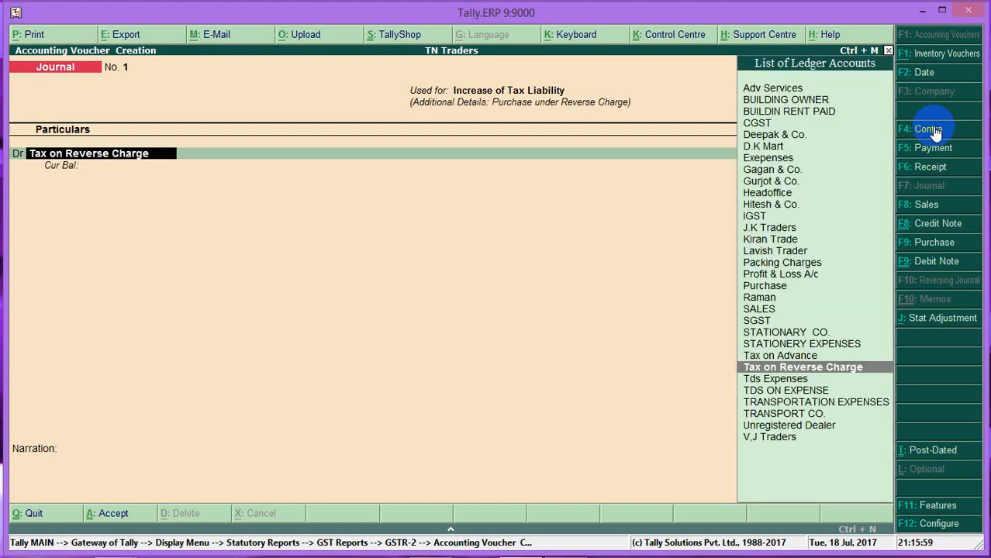
Step: Open the Tax on Reverse Charge ledger from the voucher and review its group, mailing and tax registration settings
{"action": "key", "text": "ctrl+Return"}
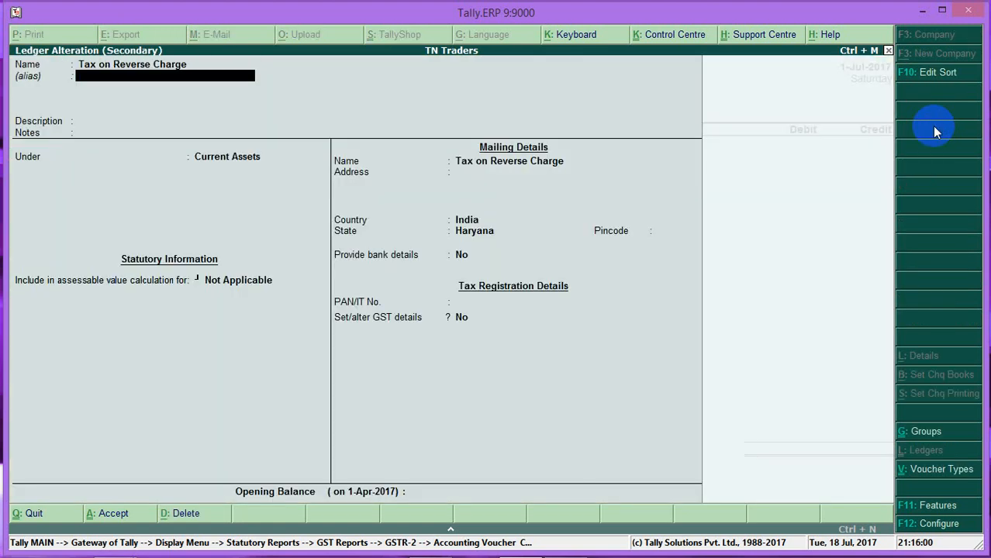
{"action": "key", "text": "Return"}
{"action": "key", "text": "Return"}
{"action": "key", "text": "Return"}
{"action": "key", "text": "Return"}
{"action": "key", "text": "Return"}
{"action": "key", "text": "Return"}
{"action": "key", "text": "Return"}
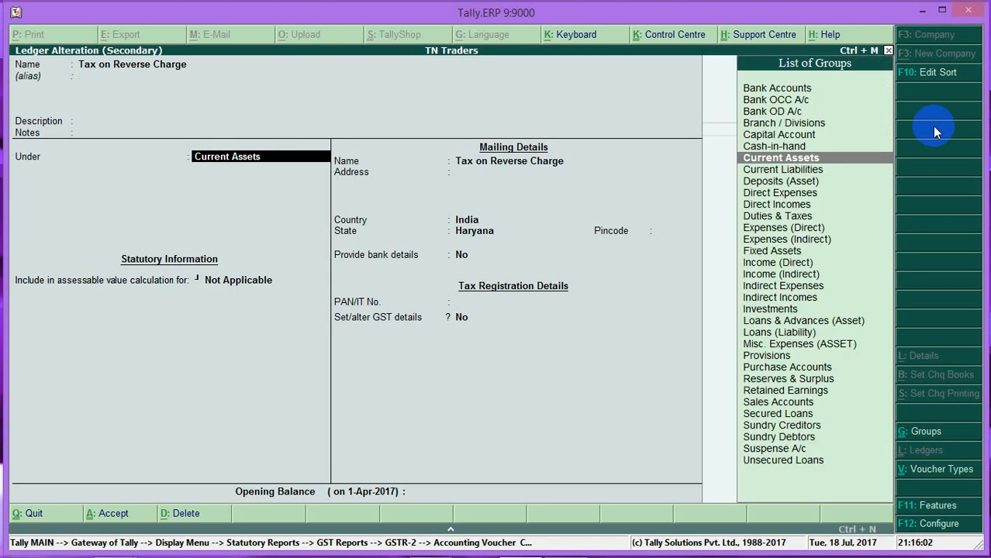
{"action": "key", "text": "Return"}
{"action": "key", "text": "Return"}
{"action": "key", "text": "Return"}
{"action": "key", "text": "Return"}
{"action": "key", "text": "Return"}
{"action": "key", "text": "Return"}
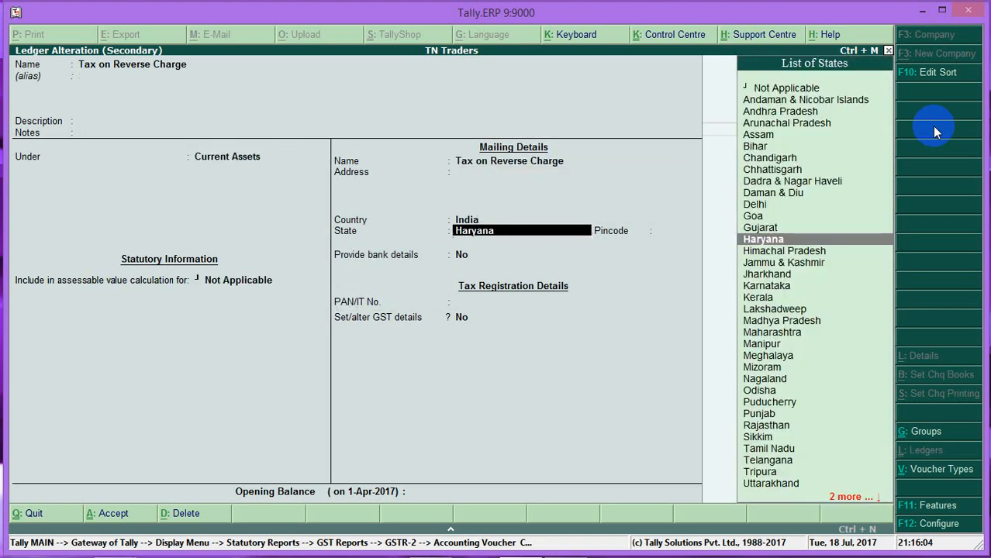
{"action": "key", "text": "Return"}
{"action": "key", "text": "Return"}
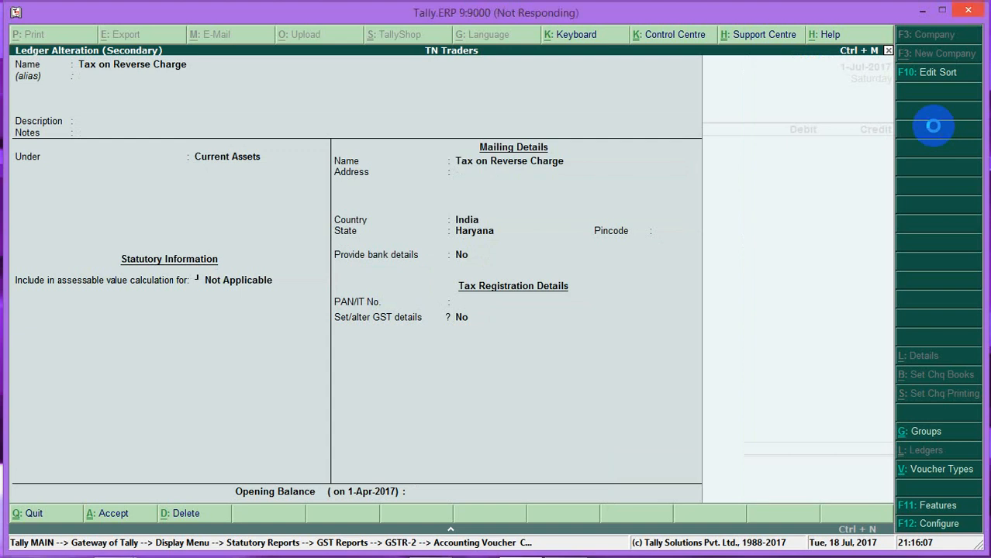
Step: Debit Tax on Reverse Charge with 9,300 and credit SGST with 4,650 in the journal
{"action": "type", "text": "9300"}
{"action": "key", "text": "Return"}
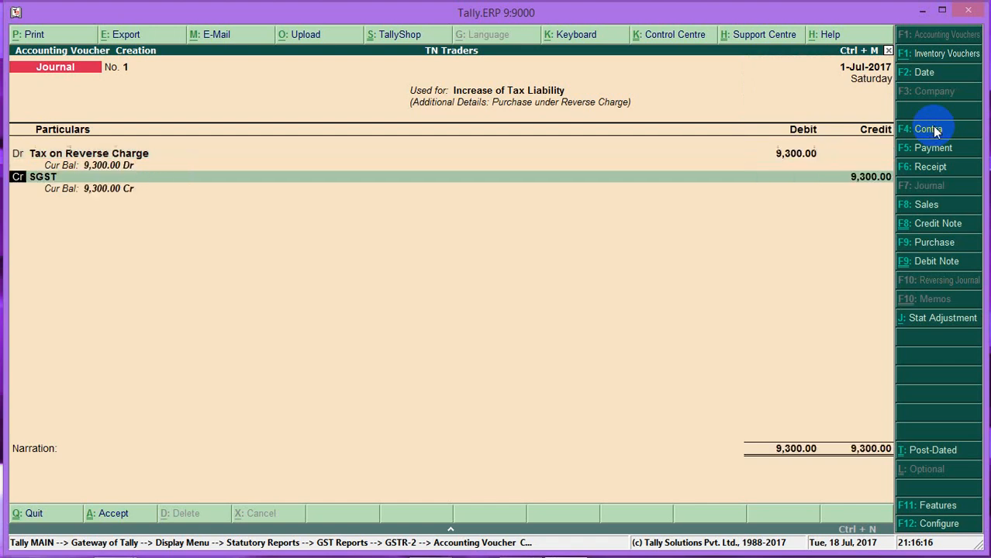
{"action": "key", "text": "Return"}
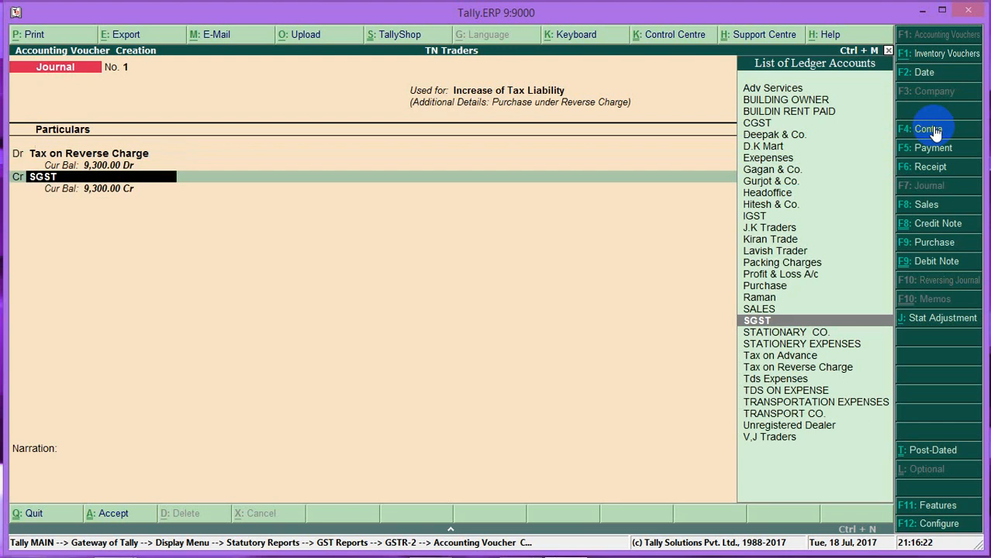
{"action": "key", "text": "Return"}
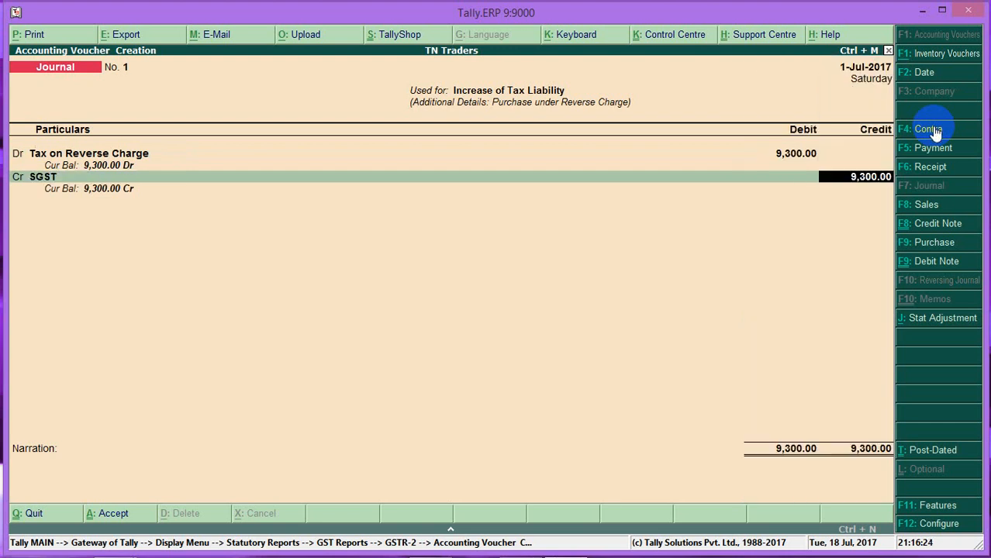
{"action": "type", "text": "650"}
{"action": "key", "text": "Return"}
Step: Credit CGST with 4,650, leave the narration blank and save the journal voucher
{"action": "key", "text": "Return"}
{"action": "type", "text": "CGST"}
{"action": "key", "text": "Return"}
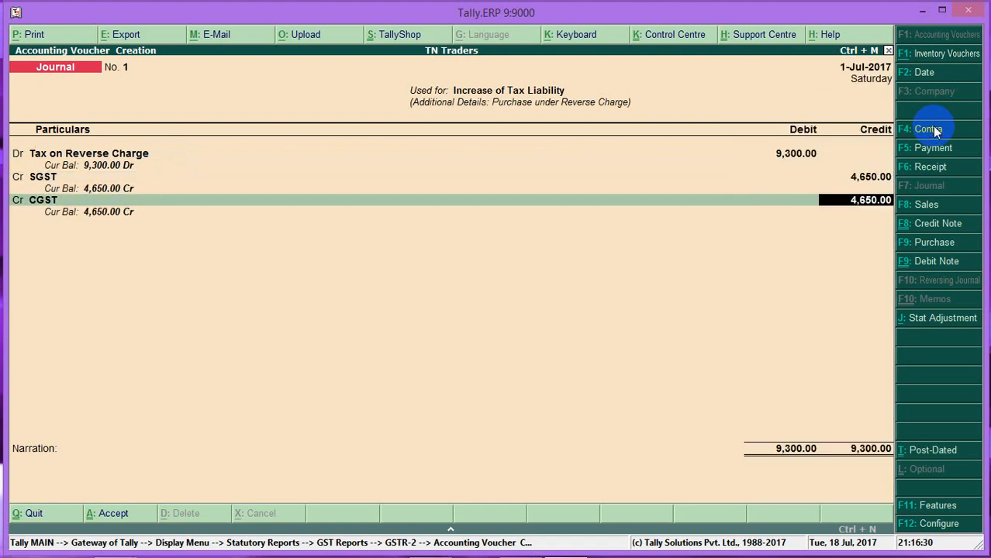
{"action": "key", "text": "Return"}
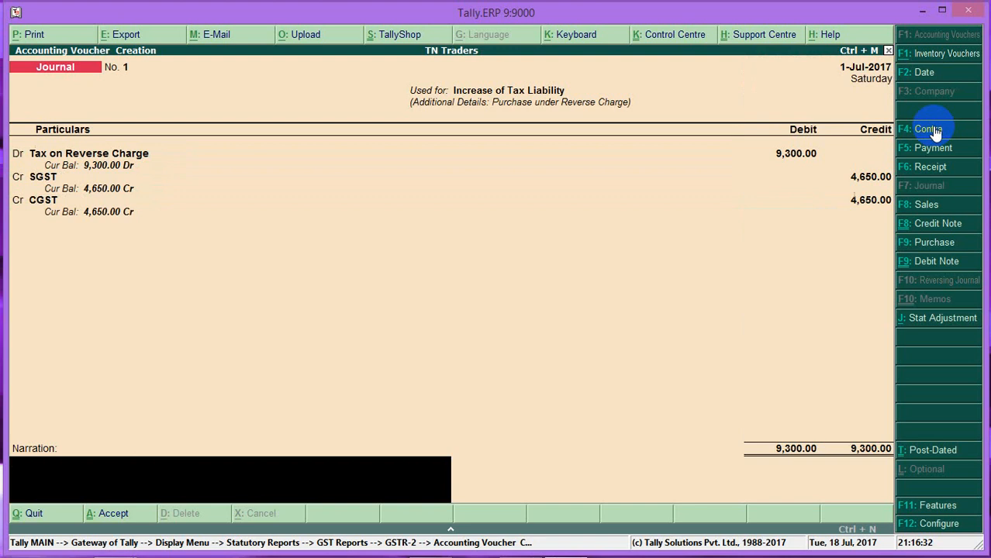
{"action": "key", "text": "Return"}
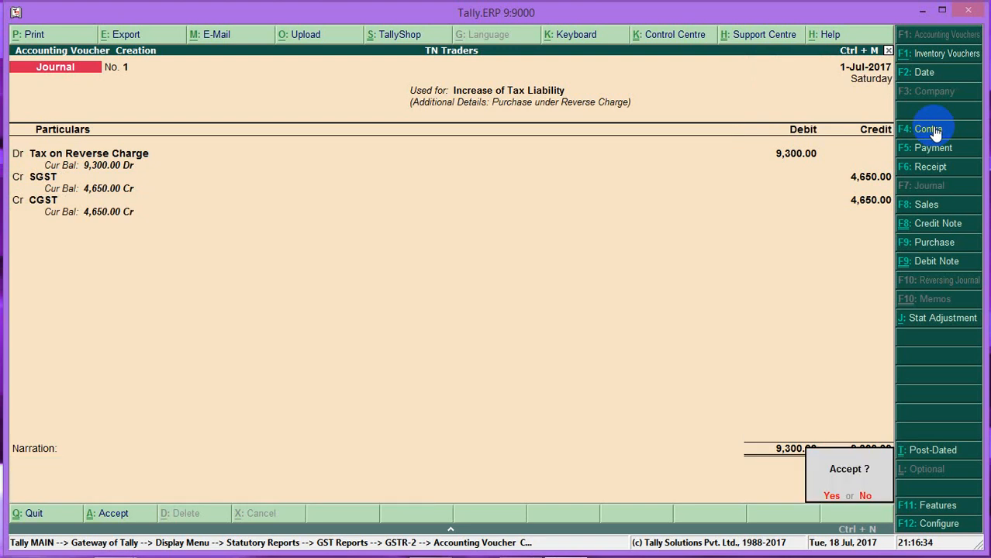
{"action": "key", "text": "Return"}
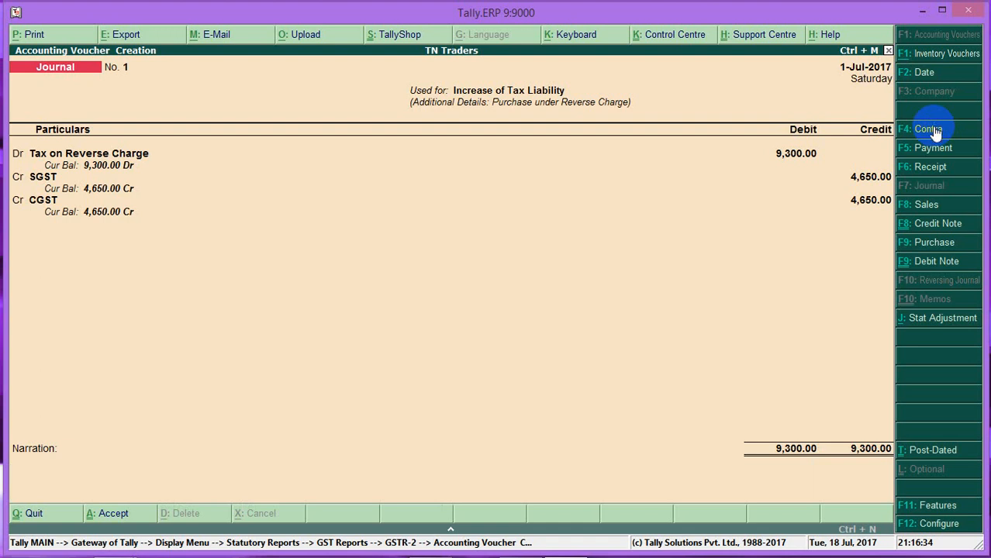
Step: Leave the journal entry and GST reports and open the Balance Sheet of TN Traders
{"action": "key", "text": "Escape"}
{"action": "key", "text": "Escape"}
{"action": "key", "text": "Escape"}
{"action": "key", "text": "Escape"}
{"action": "key", "text": "Escape"}
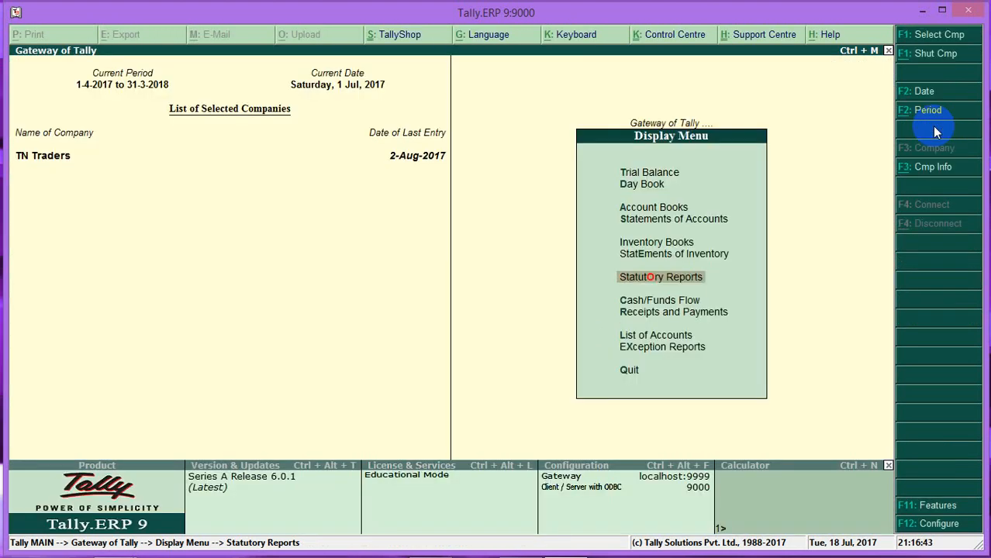
{"action": "key", "text": "Up"}
{"action": "key", "text": "Up"}
{"action": "key", "text": "Up"}
{"action": "key", "text": "Up"}
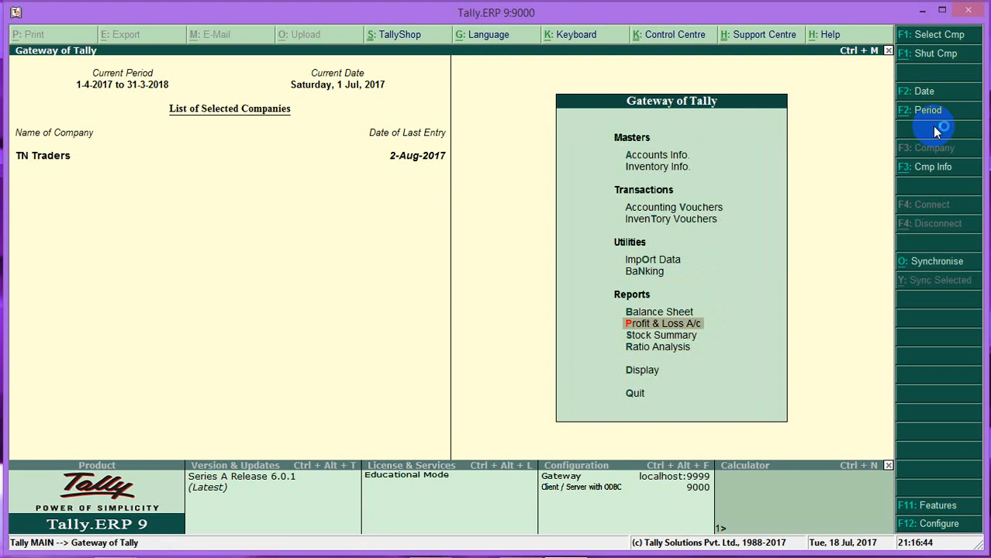
{"action": "key", "text": "Return"}
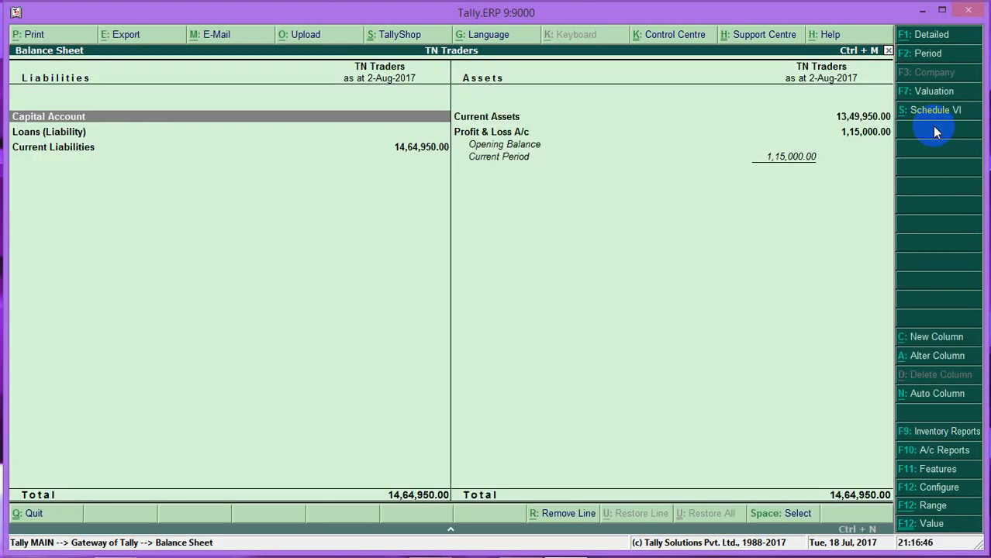
Step: Expand the Balance Sheet to its detailed view and compare Duties & Taxes with Tax on Reverse Charge under Current Assets
{"action": "key", "text": "F1"}
{"action": "key", "text": "Down"}
{"action": "key", "text": "Down"}
{"action": "key", "text": "Down"}
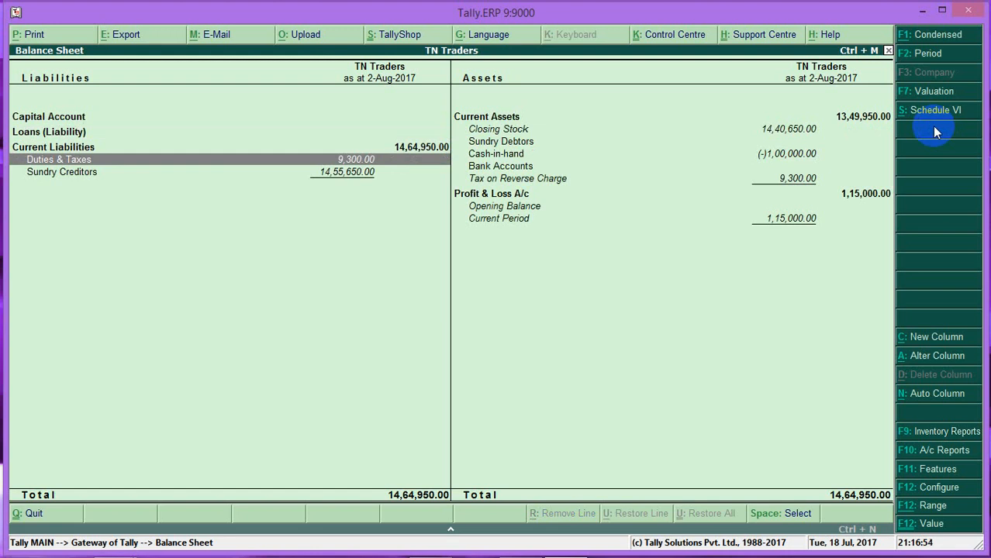
{"action": "key", "text": "Right"}
{"action": "key", "text": "Down"}
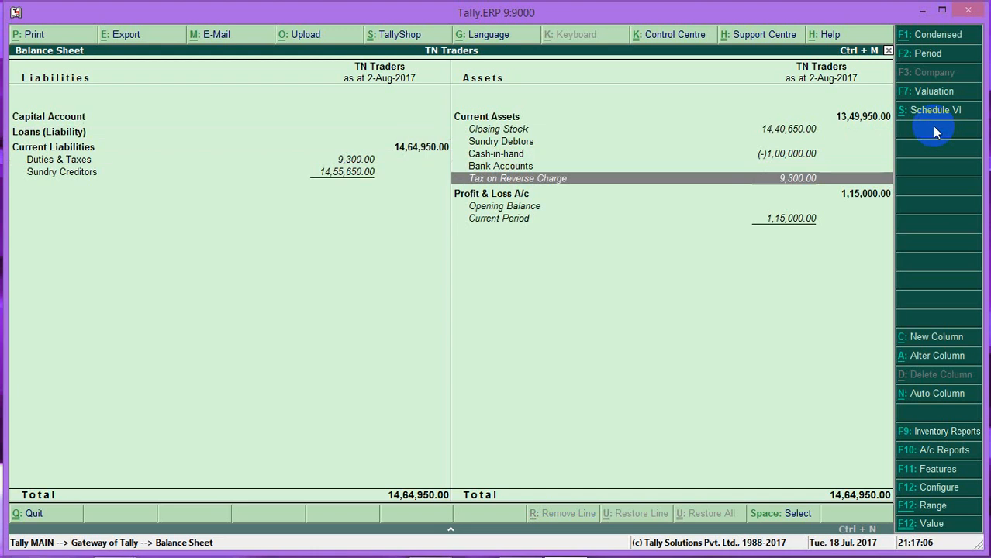
Step: Close the Balance Sheet and start a new payment voucher in the accounting vouchers
{"action": "key", "text": "Escape"}
{"action": "key", "text": "Escape"}
{"action": "key", "text": "Escape"}
{"action": "key", "text": "Down"}
{"action": "key", "text": "Down"}
{"action": "key", "text": "Return"}
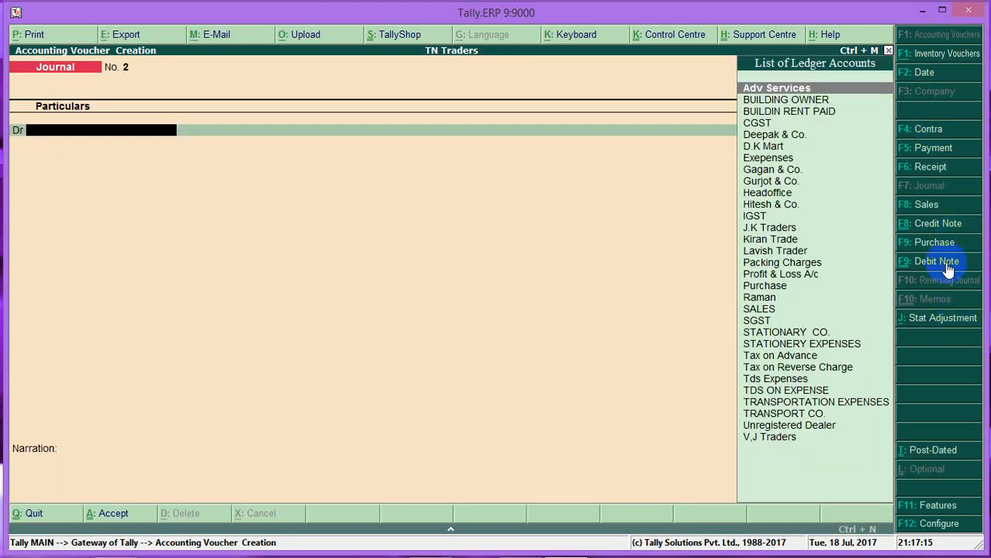
{"action": "left_click", "coordinate": [922, 148]}
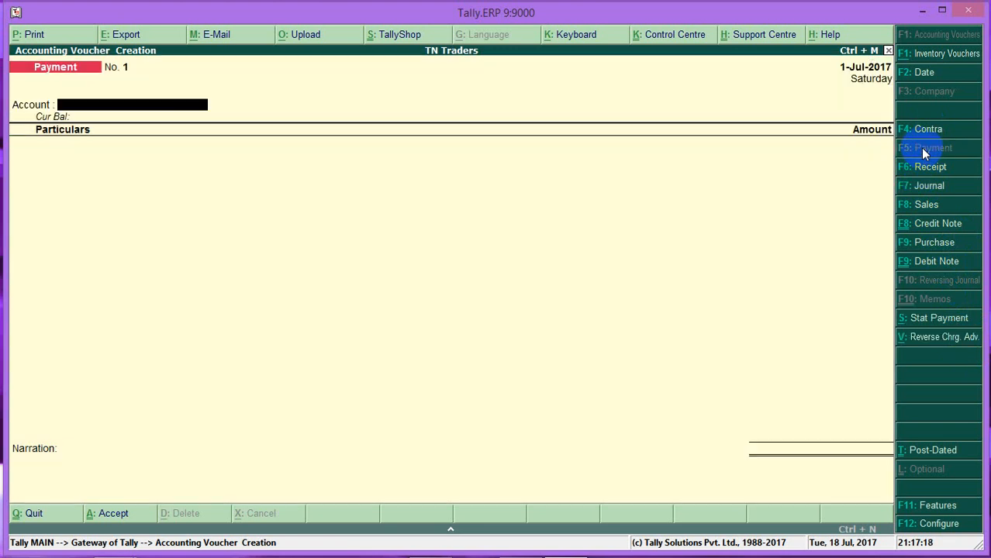
{"action": "left_click", "coordinate": [934, 324]}
{"action": "key", "text": "Return"}
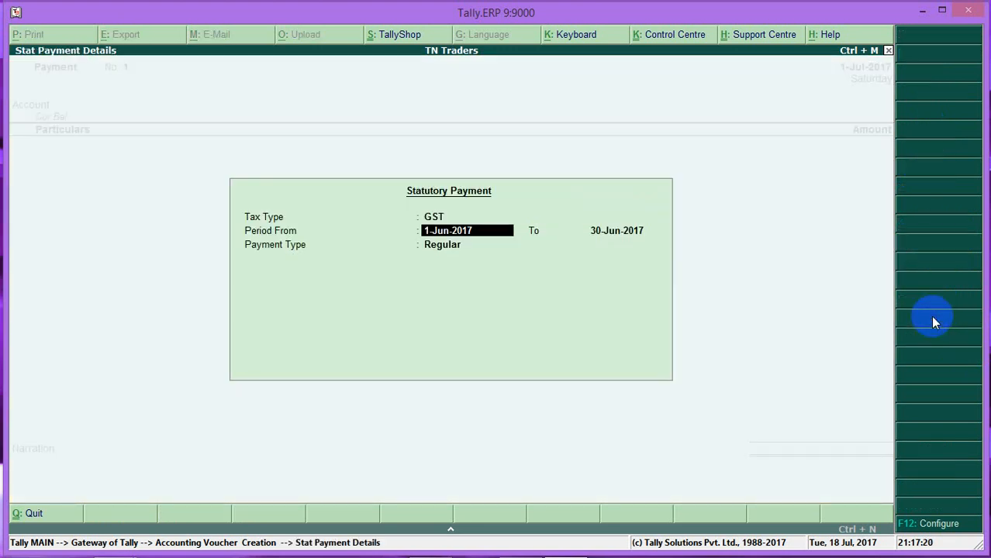
{"action": "key", "text": "Escape"}
{"action": "key", "text": "Escape"}
{"action": "key", "text": "Escape"}
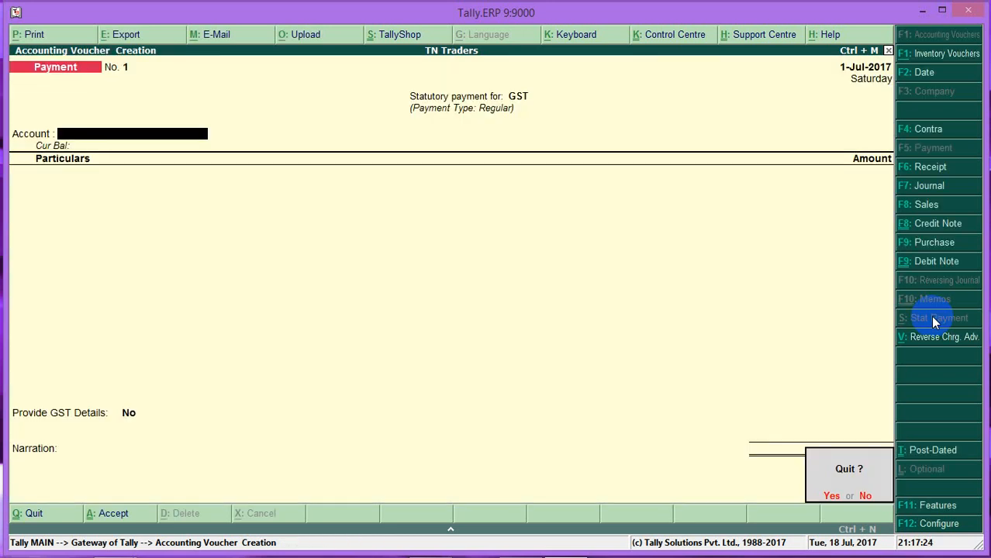
{"action": "key", "text": "n"}
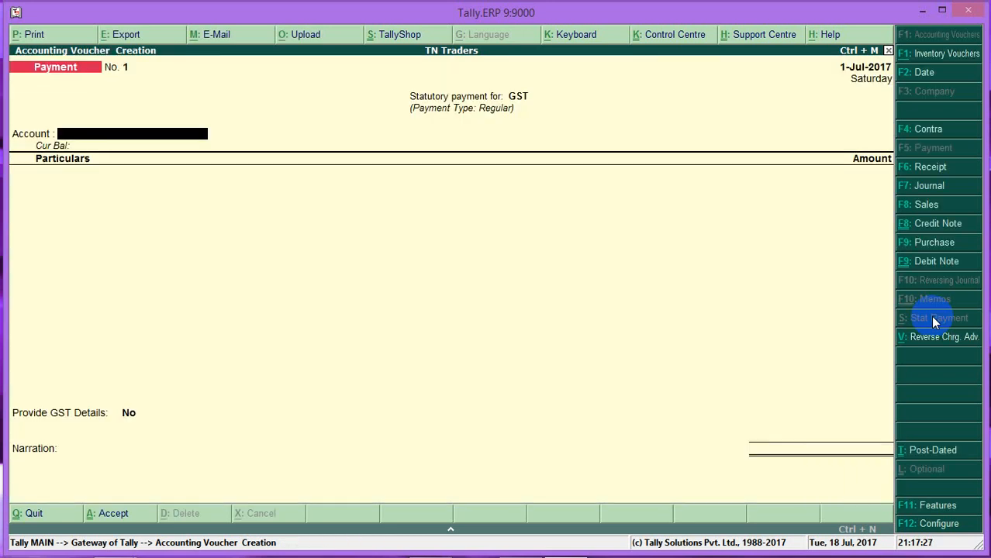
Step: Set the voucher date to 31-7-2017 and restart with a blank payment voucher
{"action": "key", "text": "F2"}
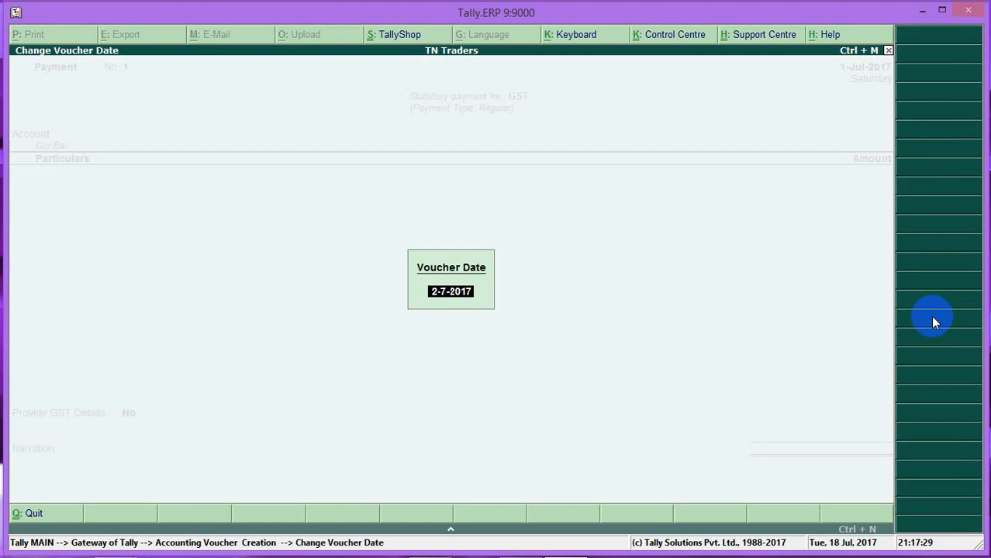
{"action": "type", "text": "31-7"}
{"action": "key", "text": "Return"}
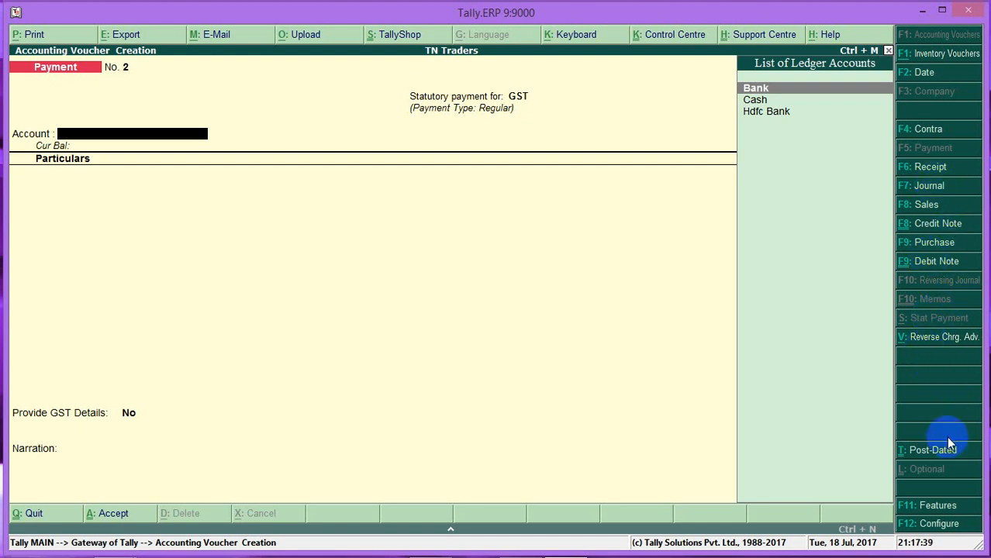
{"action": "key", "text": "Escape"}
{"action": "key", "text": "y"}
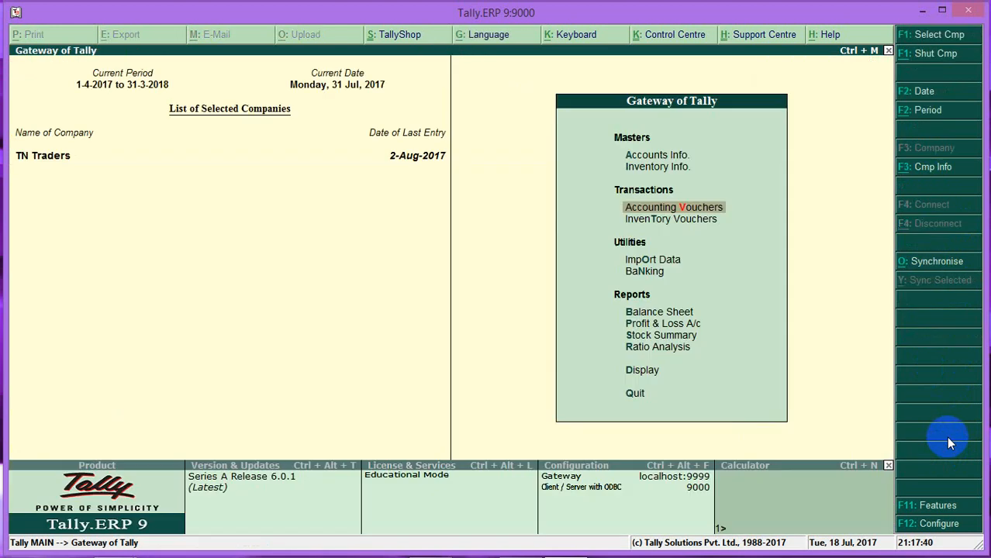
{"action": "key", "text": "Return"}
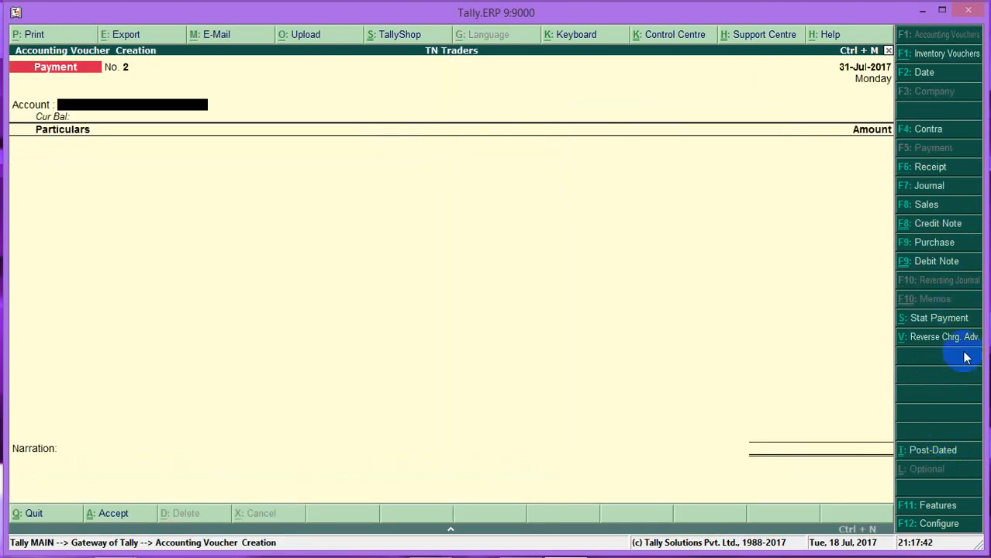
Step: Set up a statutory payment for GST, period 1-Jul-2017 to 31-Jul-2017, with payment type Recipient Liability
{"action": "left_click", "coordinate": [947, 319]}
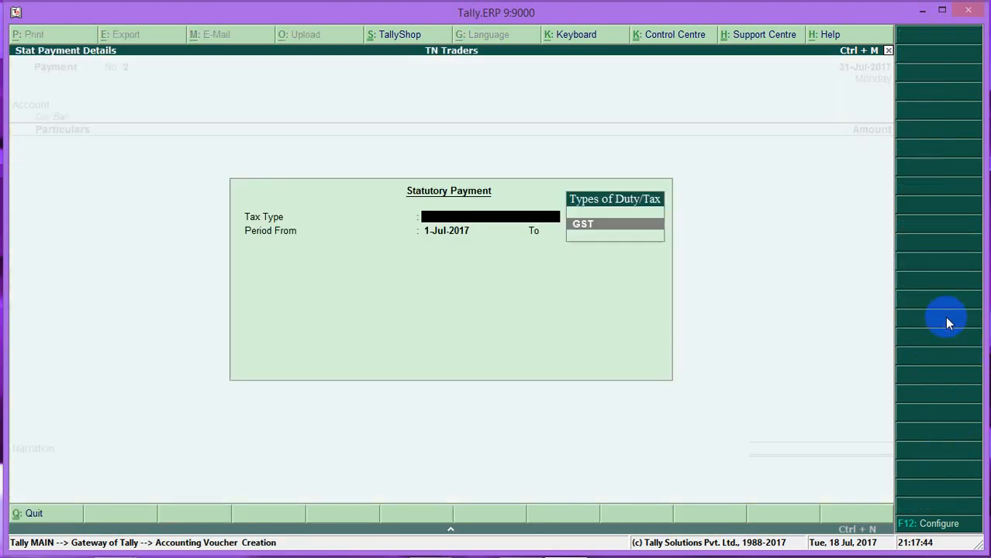
{"action": "key", "text": "Return"}
{"action": "key", "text": "Return"}
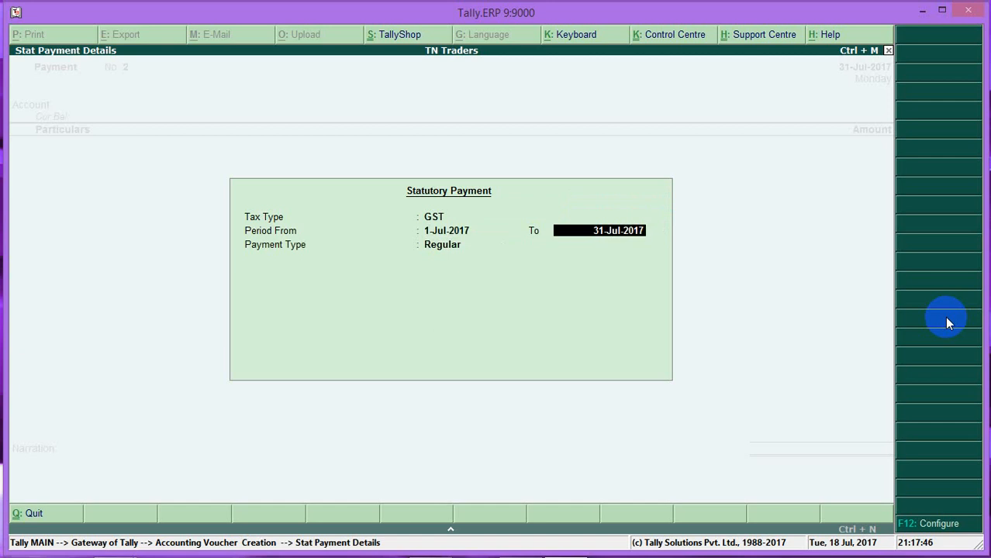
{"action": "key", "text": "Return"}
{"action": "key", "text": "Up"}
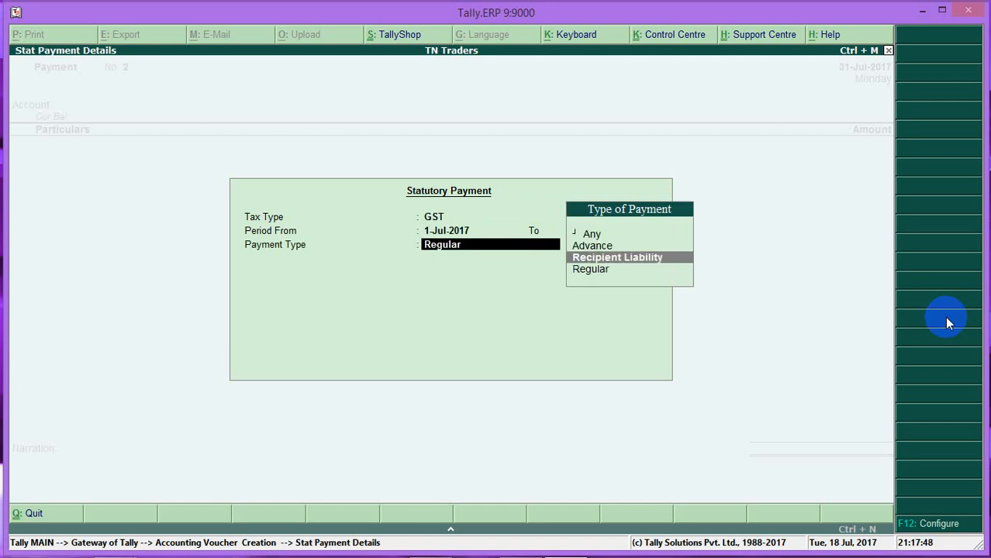
{"action": "key", "text": "Return"}
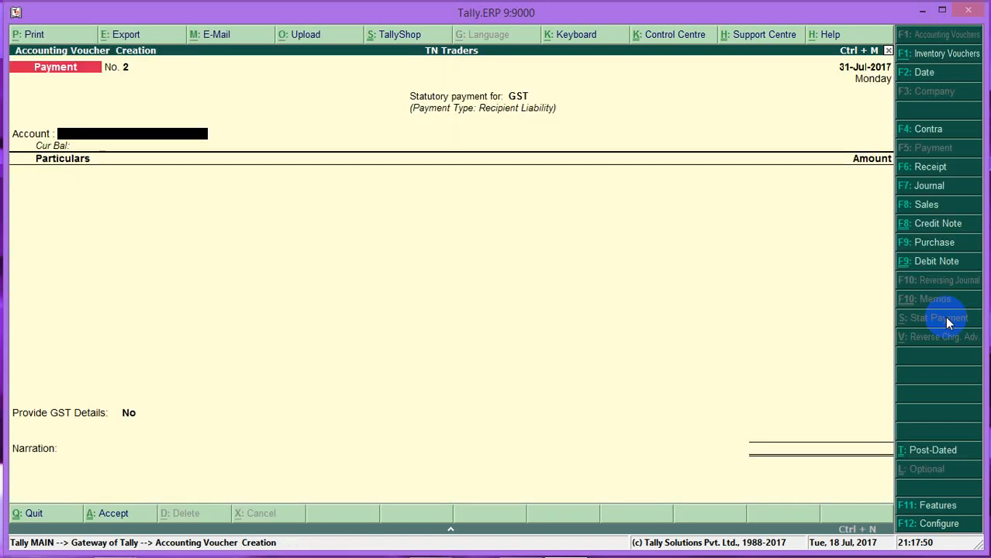
Step: Choose Cash as the paying account and enter CGST with an amount of 4,650
{"action": "type", "text": "CAS"}
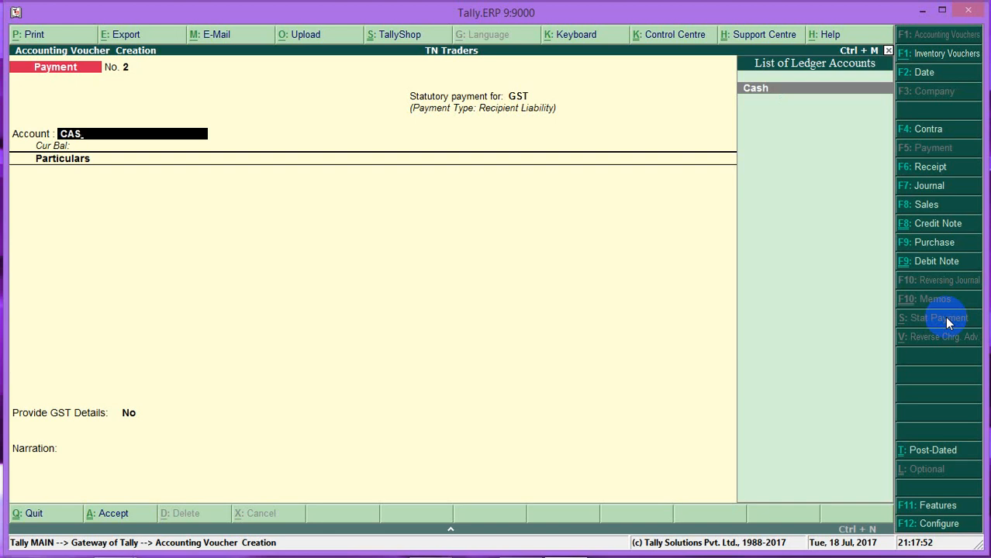
{"action": "key", "text": "Return"}
{"action": "type", "text": "CGST"}
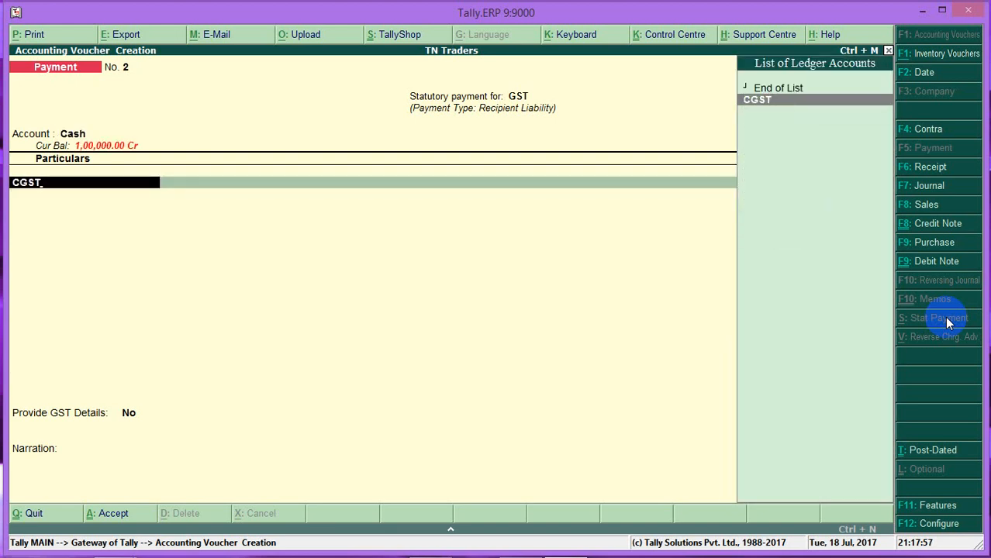
{"action": "key", "text": "Return"}
{"action": "type", "text": "4650"}
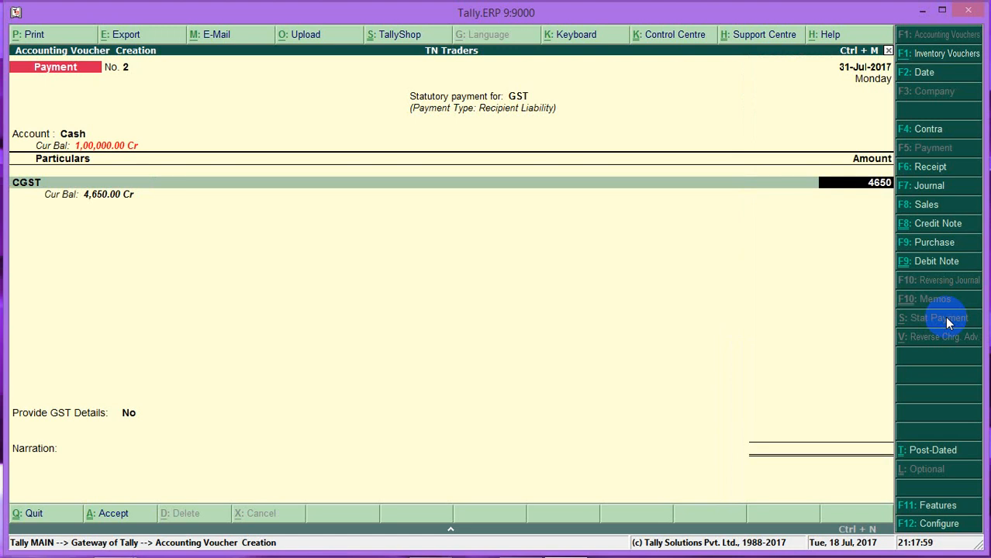
{"action": "key", "text": "Return"}
Step: Add SGST with an amount of 4,650 and end the list of particulars
{"action": "type", "text": "SGST"}
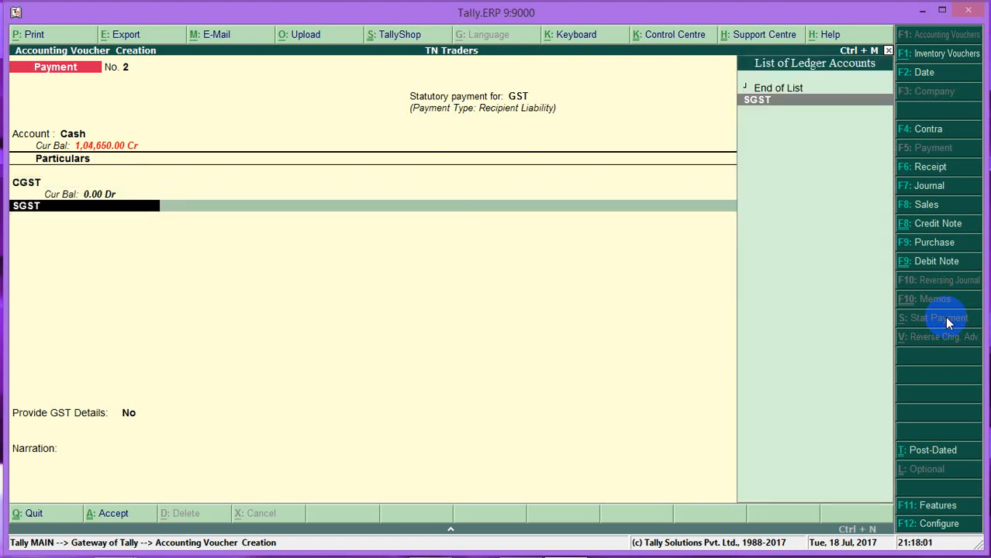
{"action": "key", "text": "Return"}
{"action": "type", "text": "4650"}
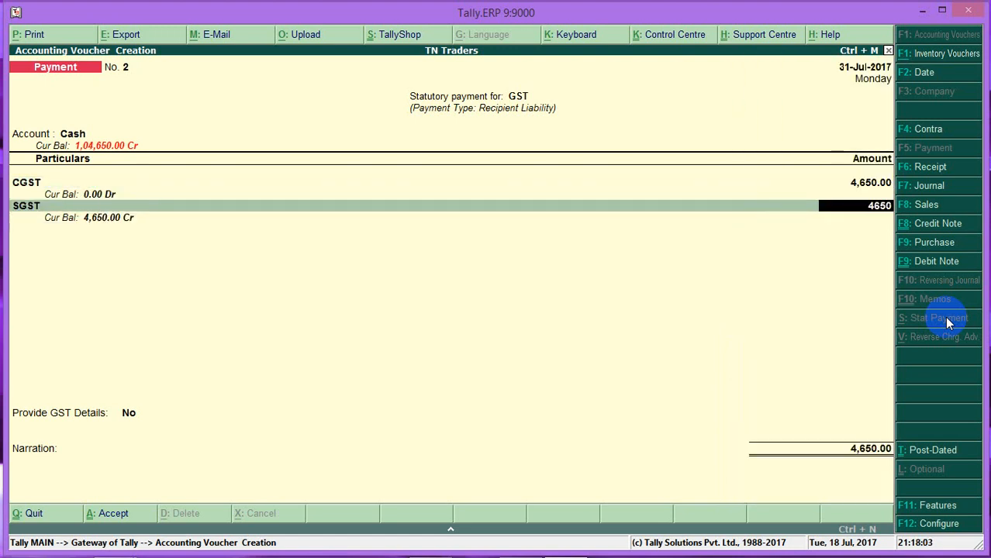
{"action": "key", "text": "Return"}
{"action": "key", "text": "Return"}
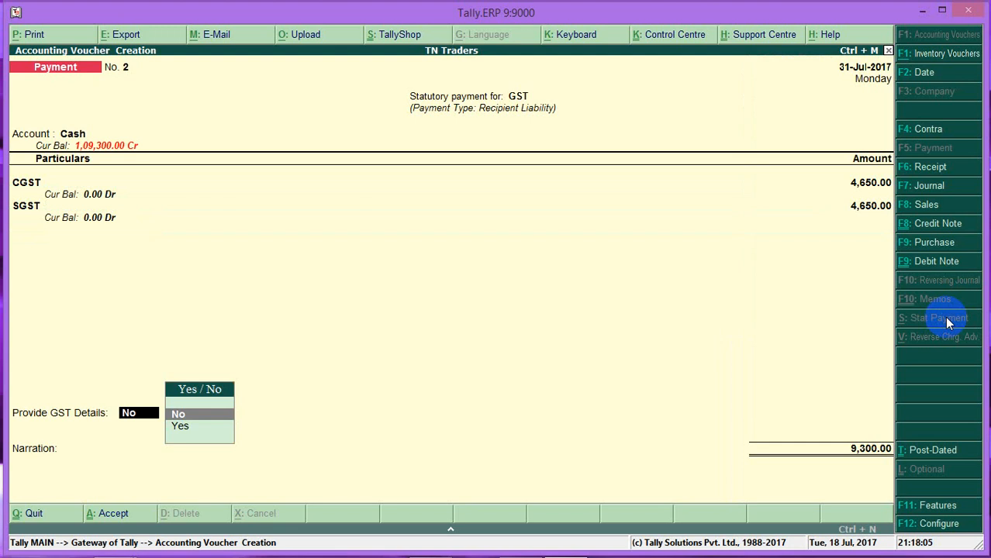
Step: Provide GST details with payment mode Cash - (Over the Counter), leave the other bank details and narration blank, and save the payment voucher
{"action": "key", "text": "Down"}
{"action": "key", "text": "Return"}
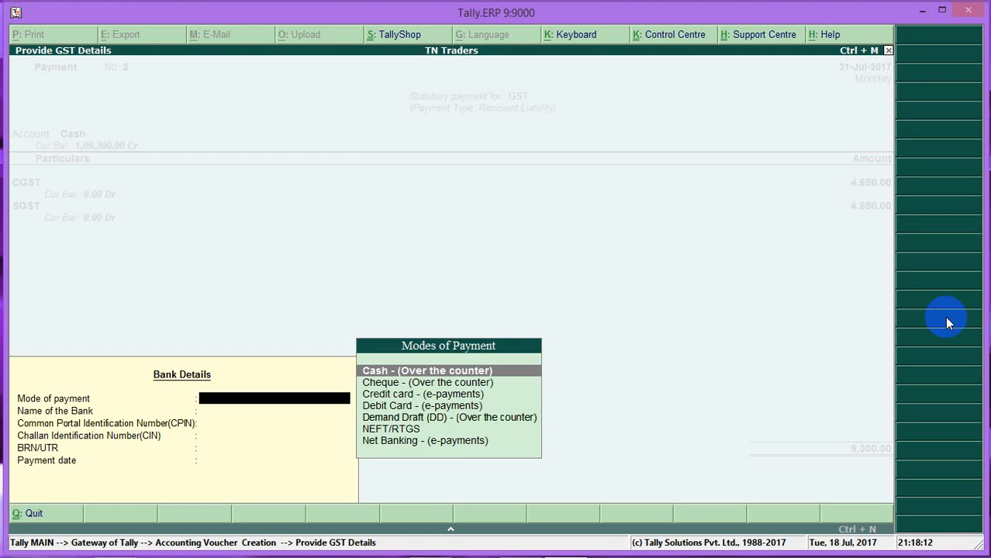
{"action": "key", "text": "Return"}
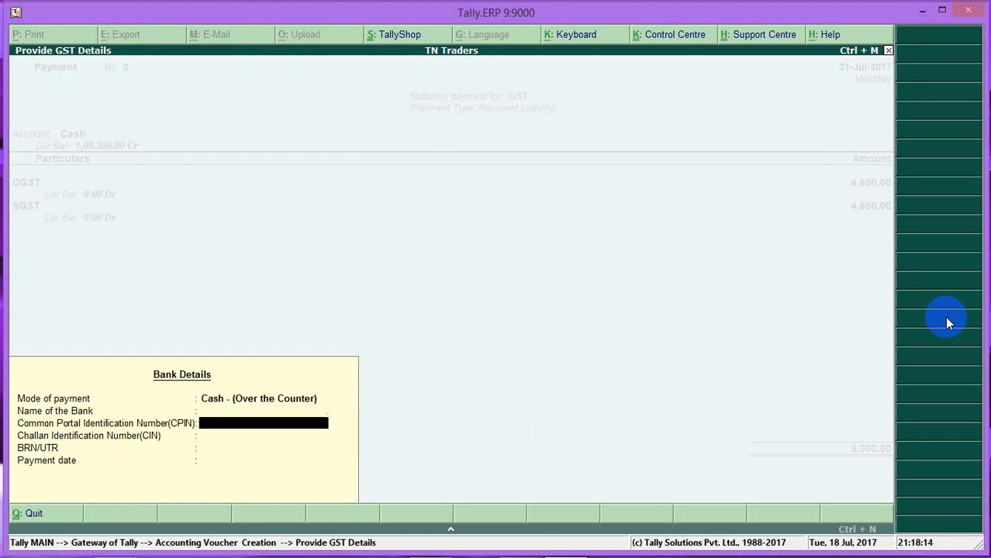
{"action": "key", "text": "Return"}
{"action": "key", "text": "Return"}
{"action": "key", "text": "Return"}
{"action": "key", "text": "Return"}
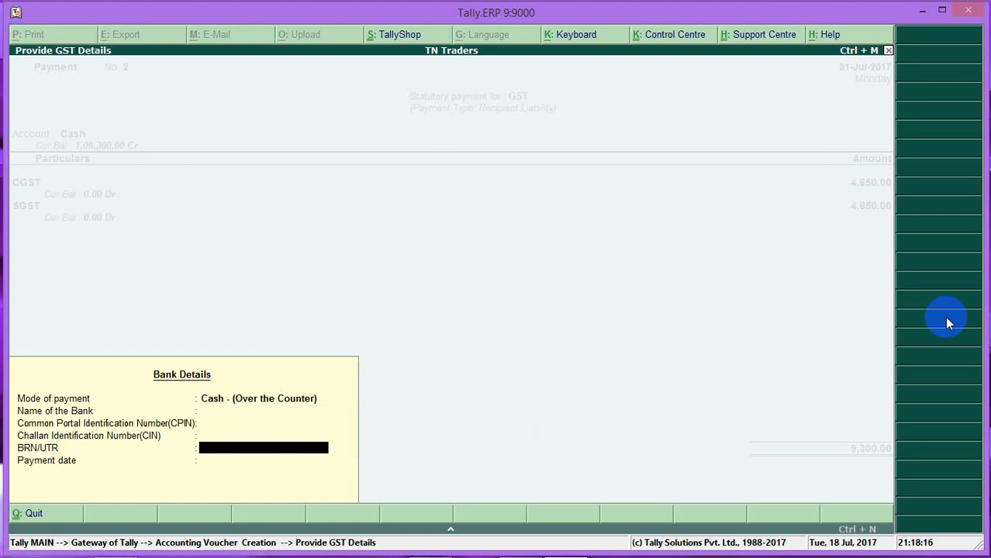
{"action": "key", "text": "Return"}
{"action": "key", "text": "Return"}
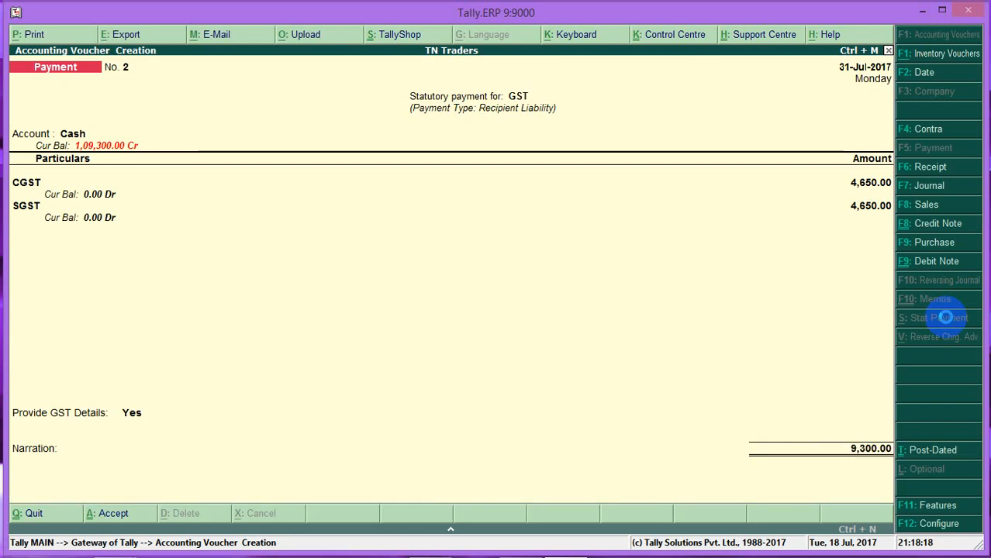
Step: Leave the payment voucher entry and open the Balance Sheet in its detailed view
{"action": "key", "text": "Escape"}
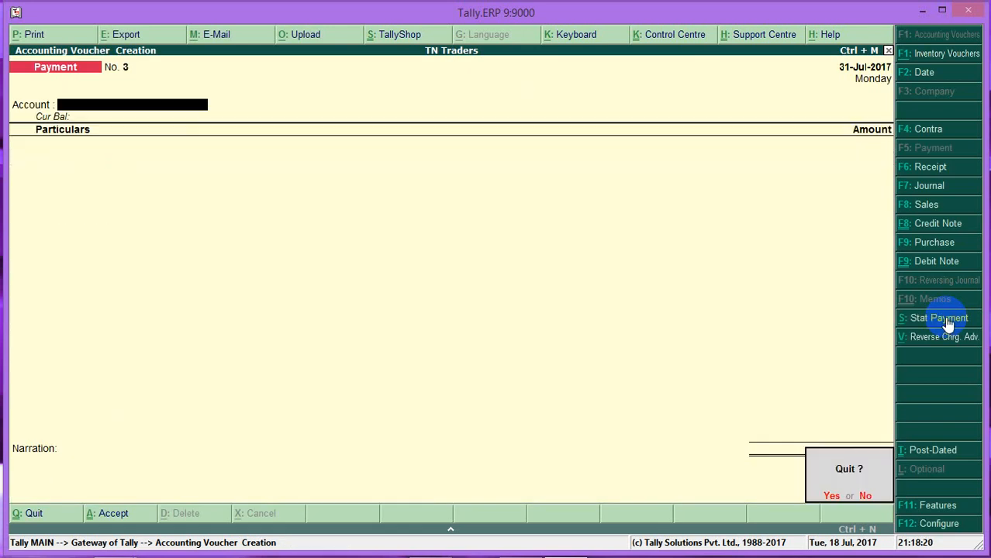
{"action": "key", "text": "Return"}
{"action": "key", "text": "Down"}
{"action": "key", "text": "Down"}
{"action": "key", "text": "Down"}
{"action": "key", "text": "Down"}
{"action": "key", "text": "Down"}
{"action": "key", "text": "Up"}
{"action": "key", "text": "Return"}
{"action": "key", "text": "alt+F1"}
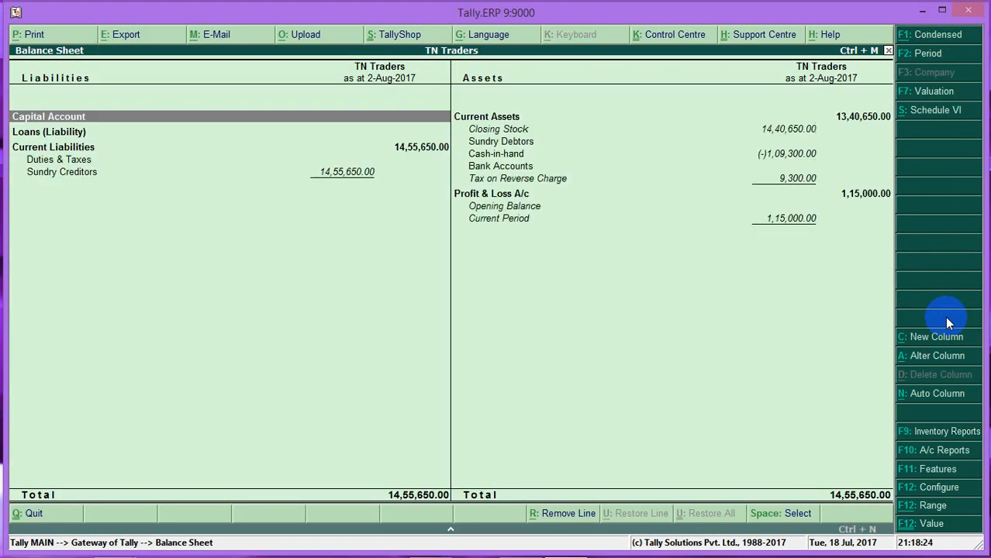
Step: Check Duties & Taxes under Current Liabilities and Tax on Reverse Charge under Current Assets
{"action": "key", "text": "Down"}
{"action": "key", "text": "Down"}
{"action": "key", "text": "Down"}
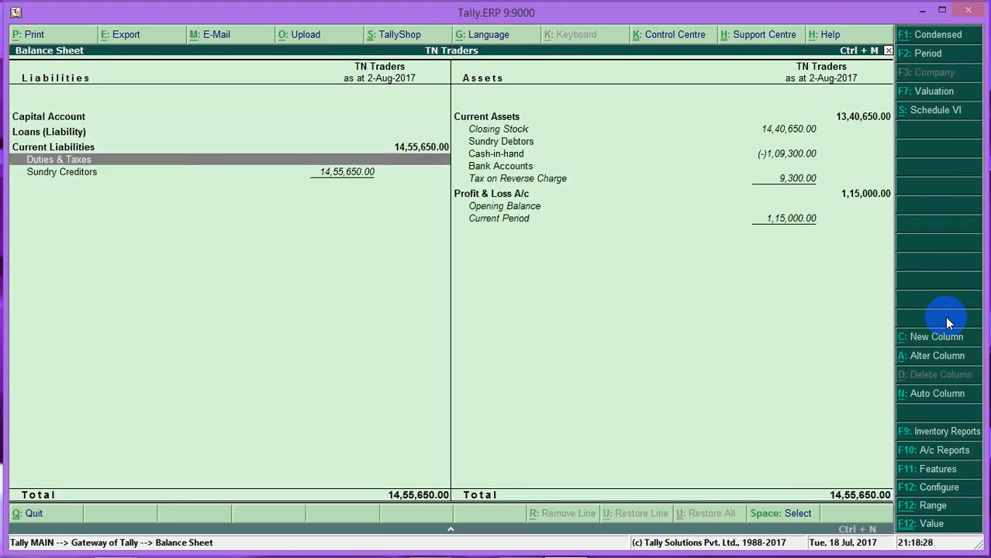
{"action": "key", "text": "Right"}
{"action": "key", "text": "Down"}
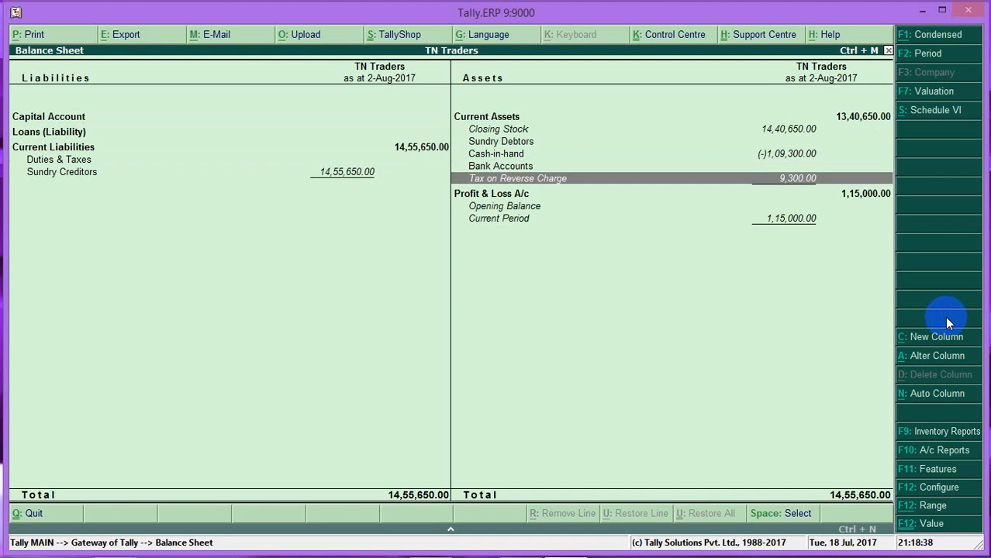
Step: Close the Balance Sheet and start a new journal voucher dated 1-8-2017
{"action": "key", "text": "Escape"}
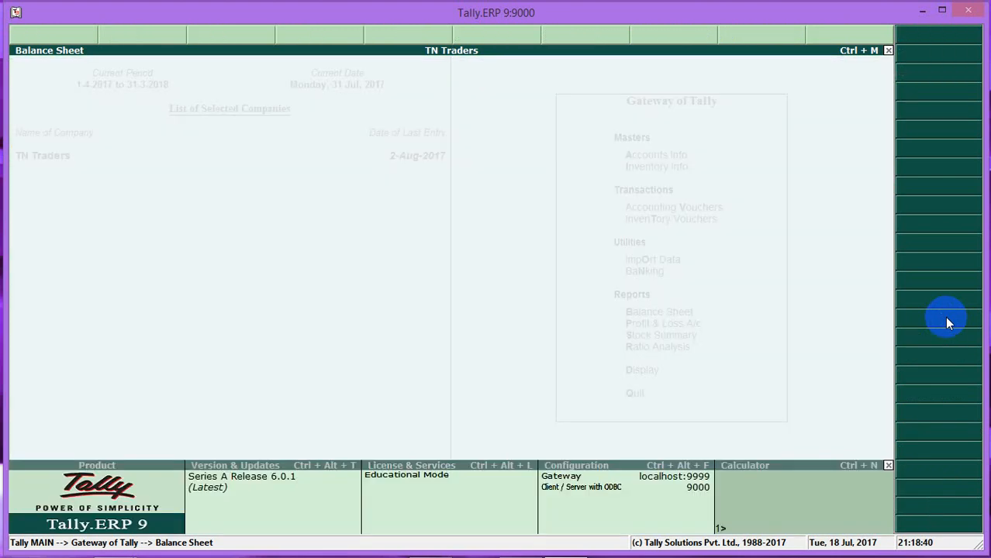
{"action": "key", "text": "Escape"}
{"action": "key", "text": "Escape"}
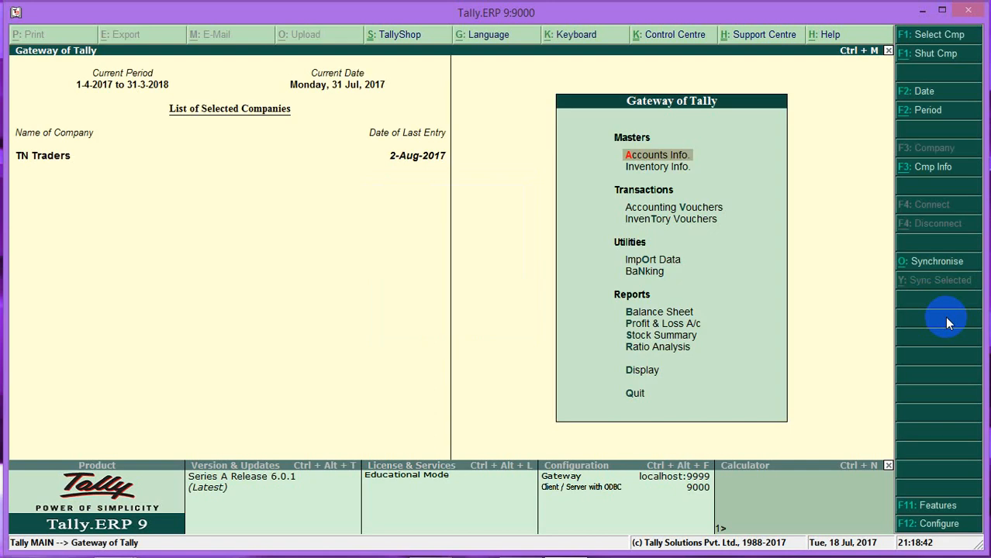
{"action": "key", "text": "Down"}
{"action": "key", "text": "Down"}
{"action": "key", "text": "Return"}
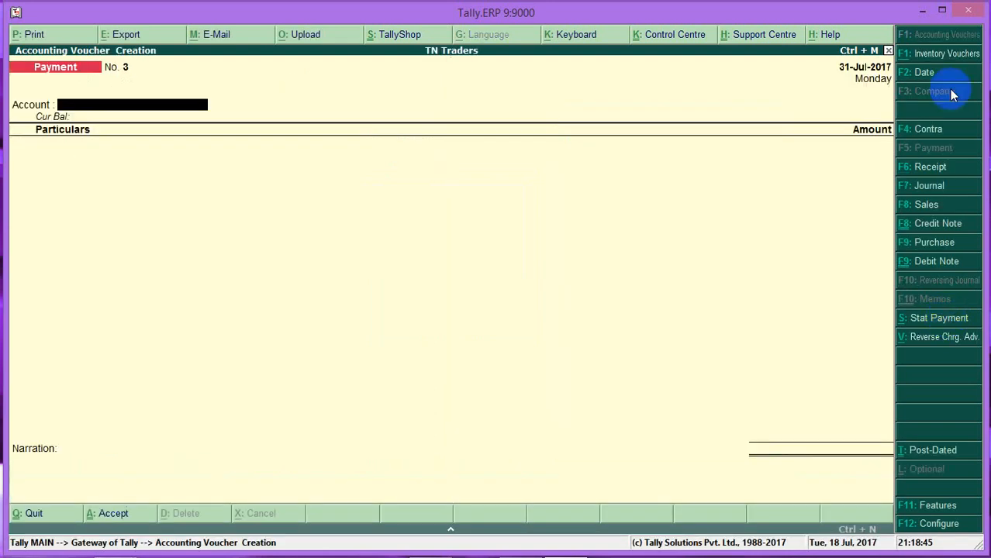
{"action": "left_click", "coordinate": [928, 186]}
{"action": "key", "text": "F2"}
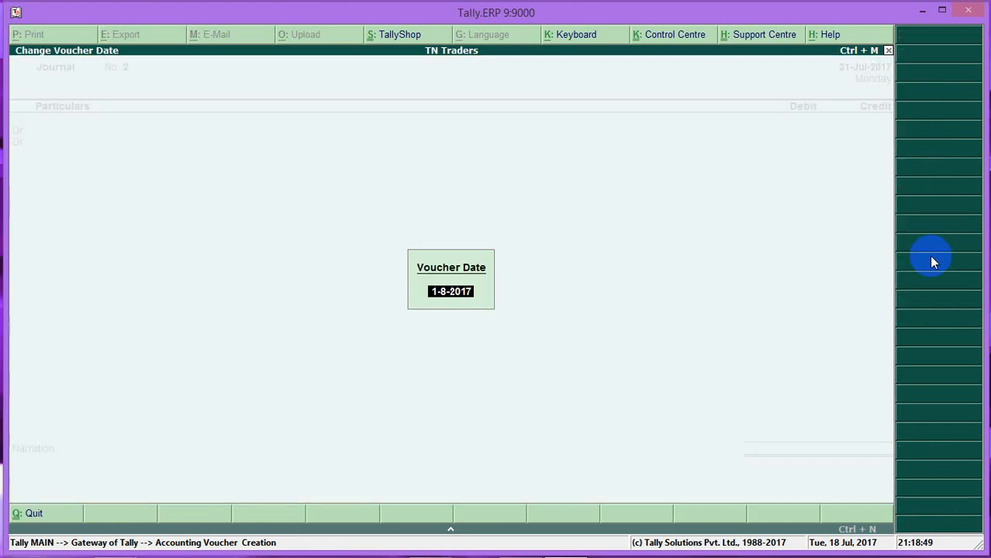
{"action": "key", "text": "Return"}
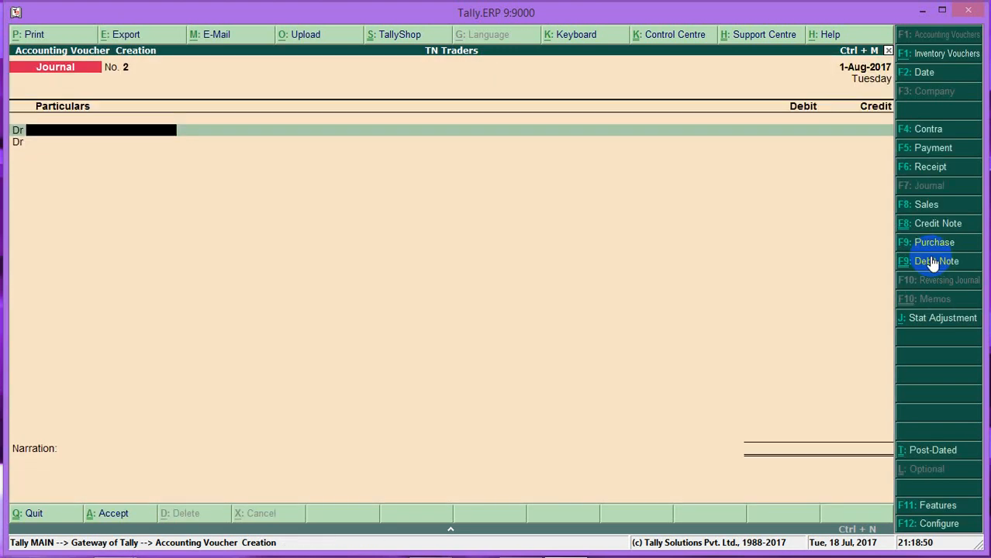
Step: Start a stat adjustment for the journal with duty type GST and nature of adjustment Increase of Input Tax Credit
{"action": "left_click", "coordinate": [935, 319]}
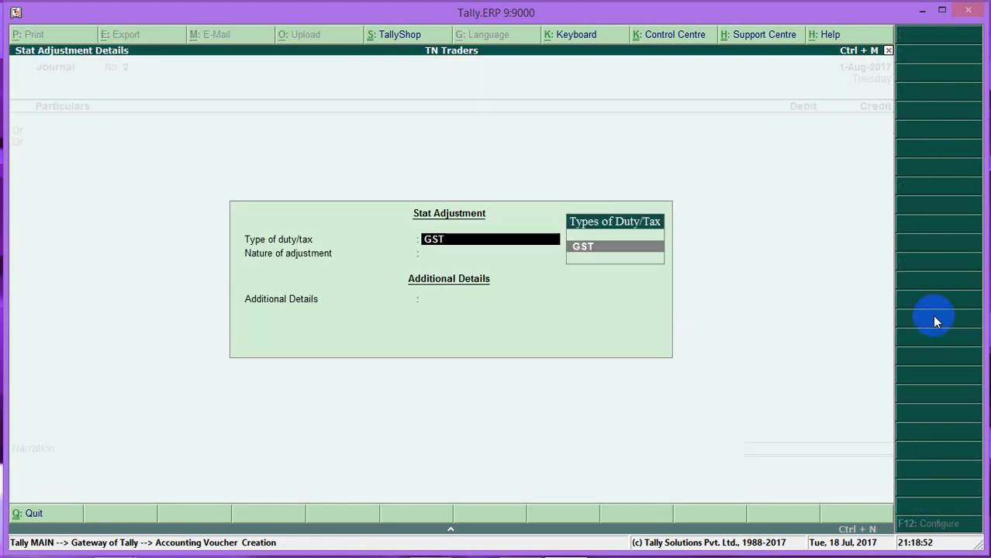
{"action": "key", "text": "Return"}
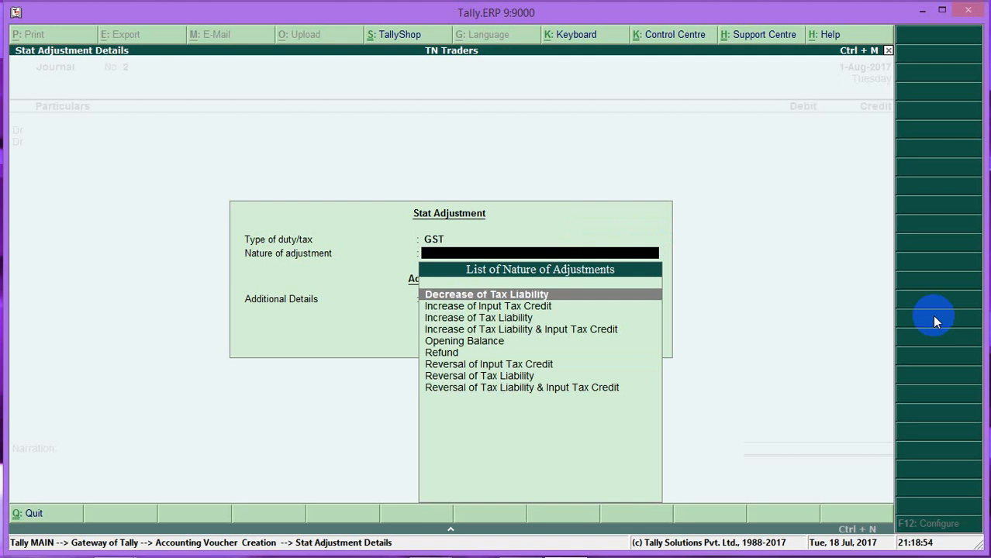
{"action": "key", "text": "Down"}
{"action": "key", "text": "Down"}
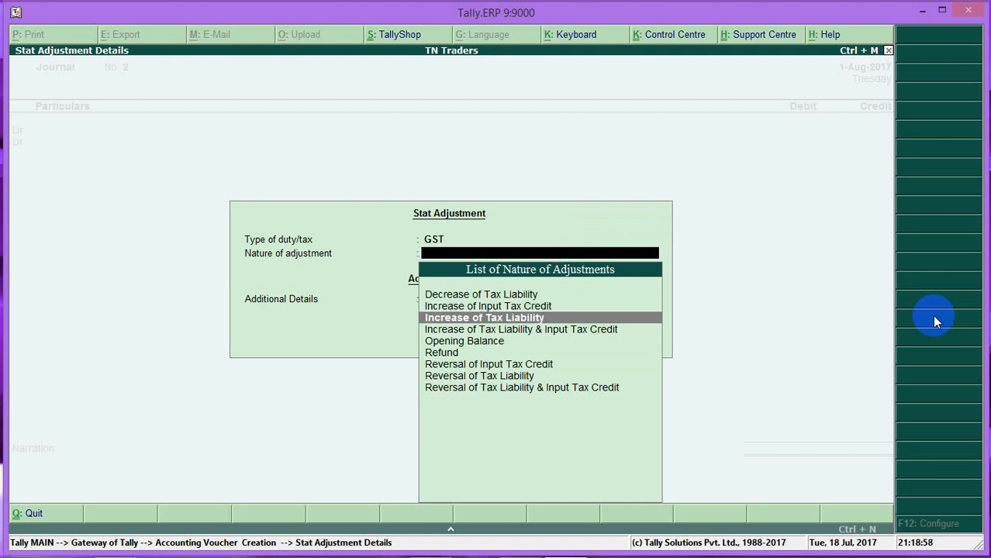
{"action": "key", "text": "Up"}
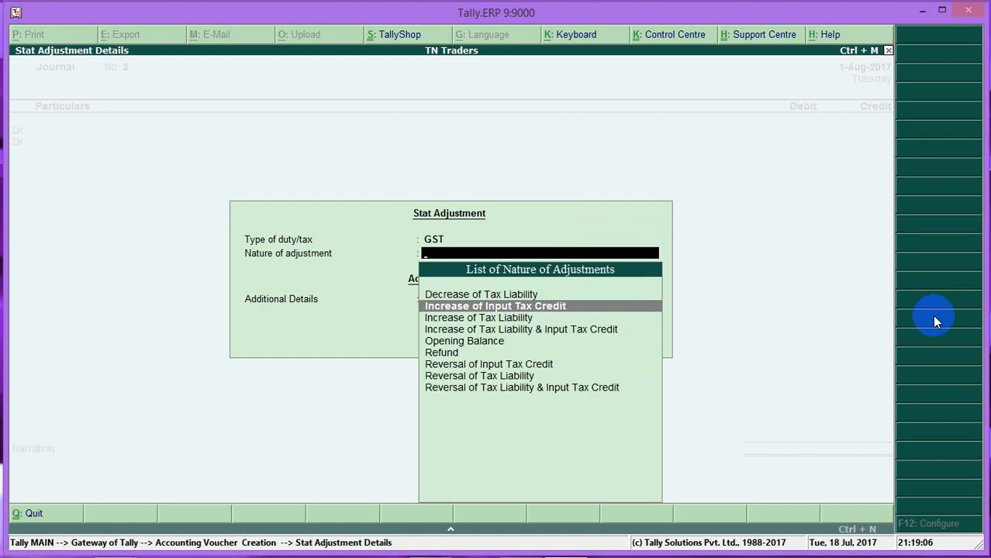
{"action": "key", "text": "Return"}
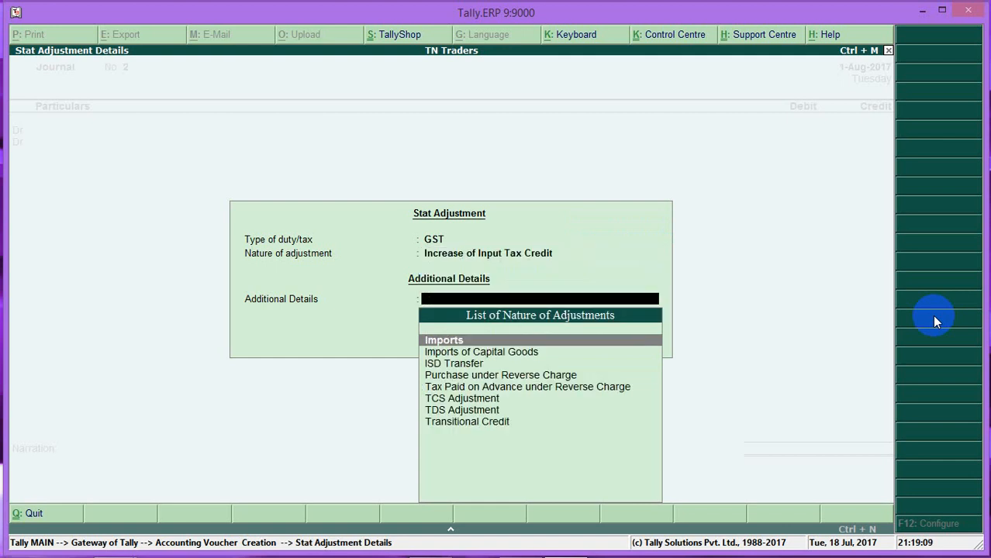
Step: Set the adjustment's additional details to Purchase under Reverse Charge and return to the journal entry
{"action": "key", "text": "Down"}
{"action": "key", "text": "Down"}
{"action": "key", "text": "Down"}
{"action": "key", "text": "Down"}
{"action": "key", "text": "Up"}
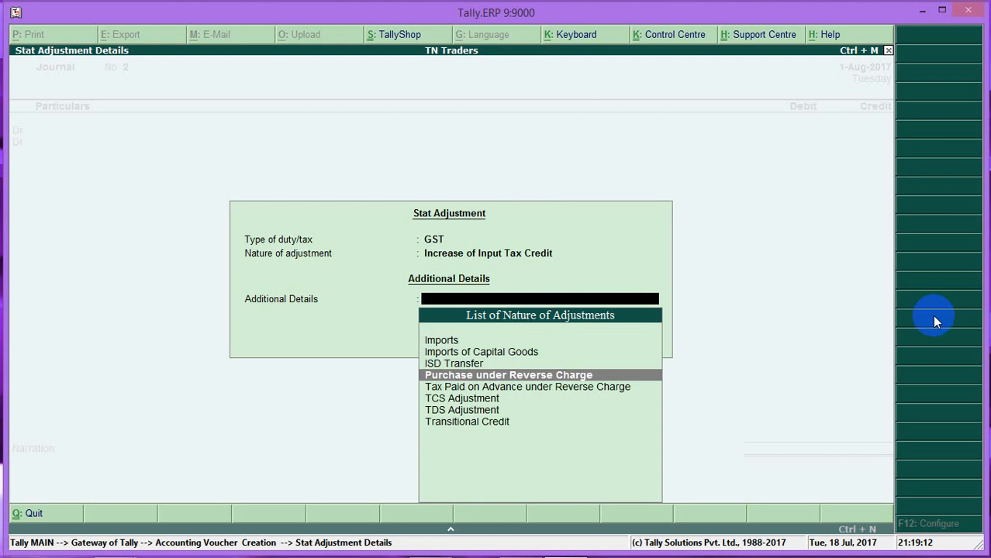
{"action": "key", "text": "Return"}
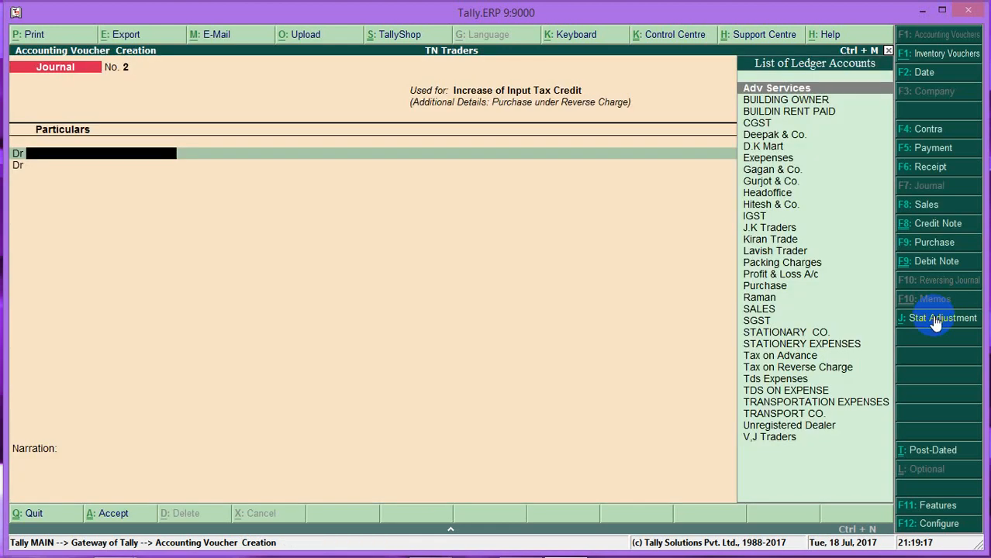
Step: Debit the CGST ledger with 4650 and the SGST ledger with 4650 in the journal
{"action": "type", "text": "CGST"}
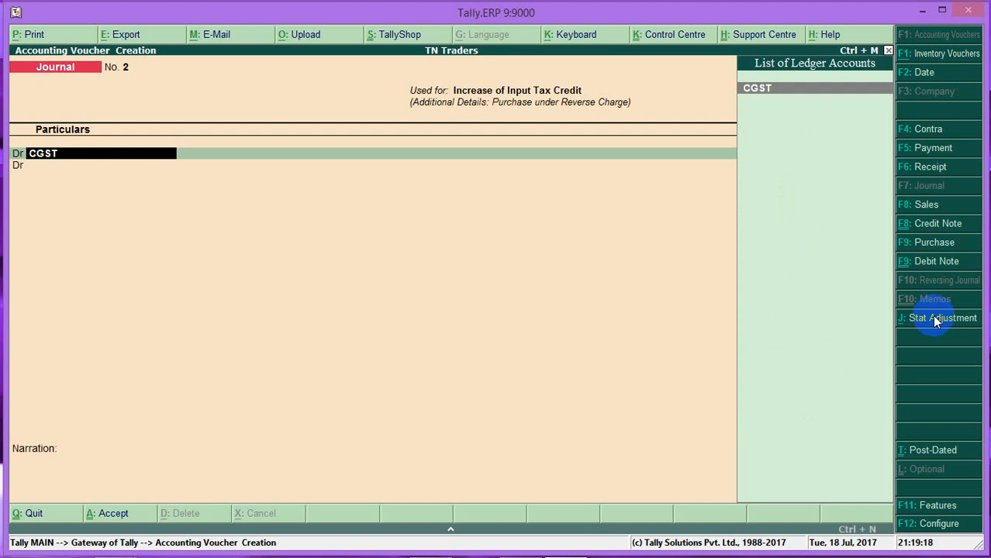
{"action": "key", "text": "Return"}
{"action": "type", "text": "4650"}
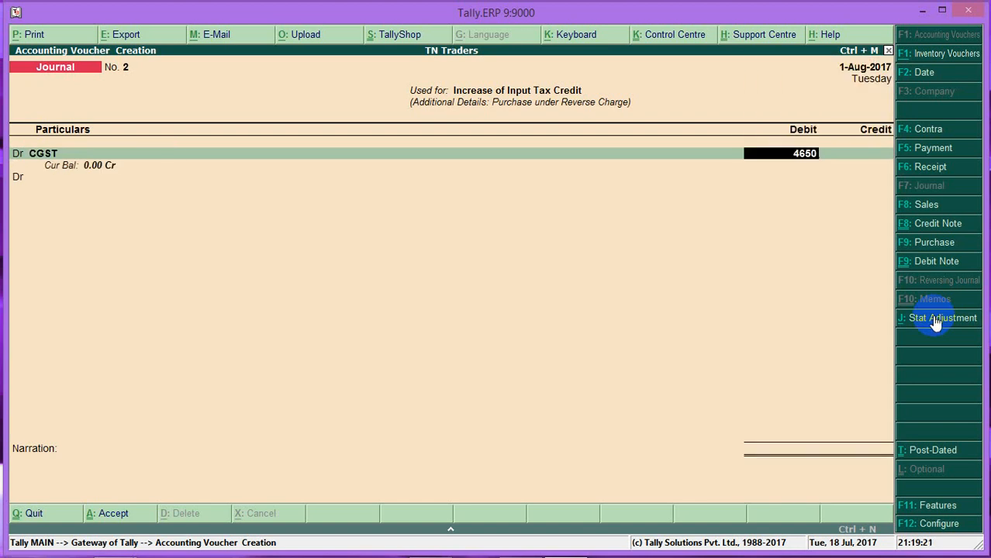
{"action": "key", "text": "Return"}
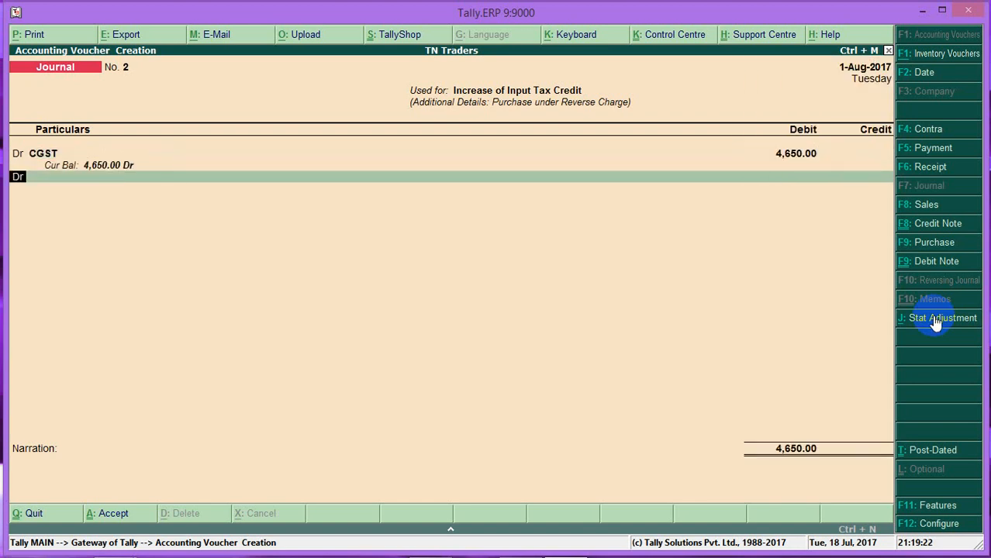
{"action": "type", "text": "SGST"}
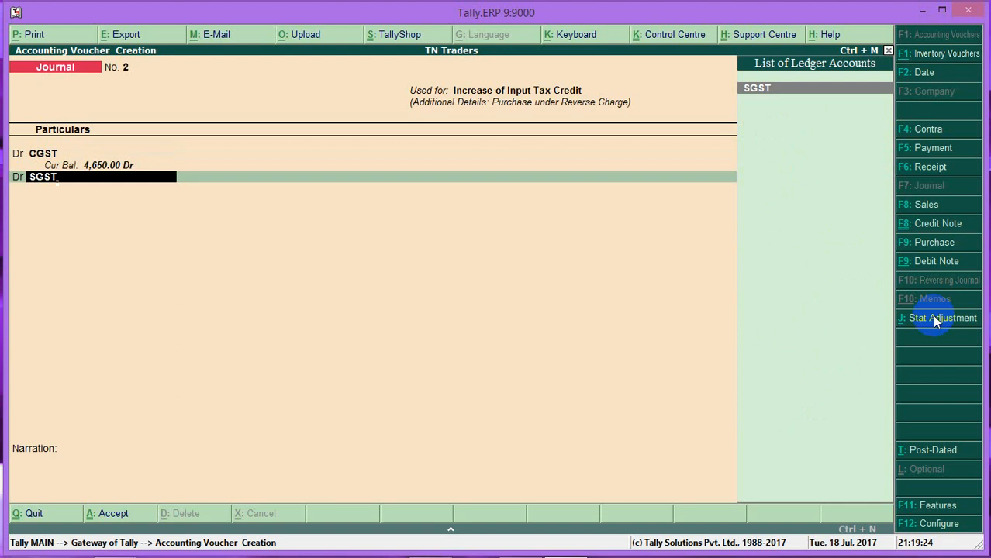
{"action": "key", "text": "Return"}
{"action": "type", "text": "4650"}
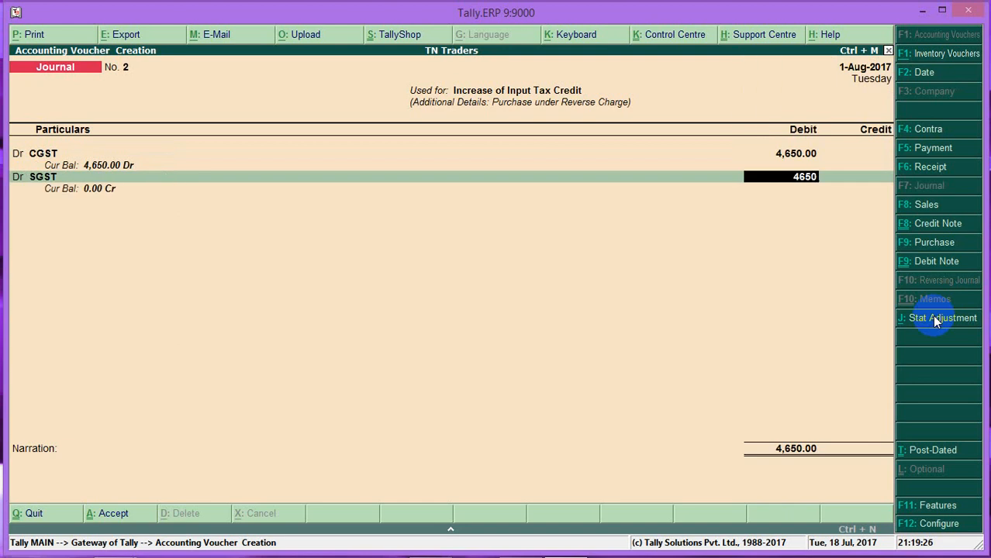
{"action": "key", "text": "Return"}
Step: Credit Tax on Reverse Charge with 9,300.00, leave the narration blank, and save the journal voucher
{"action": "key", "text": "Return"}
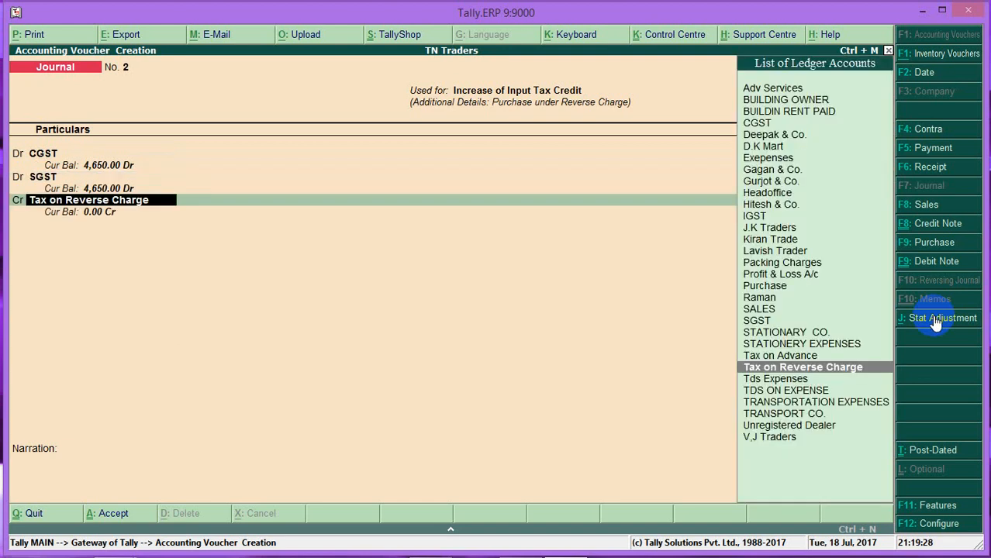
{"action": "key", "text": "Return"}
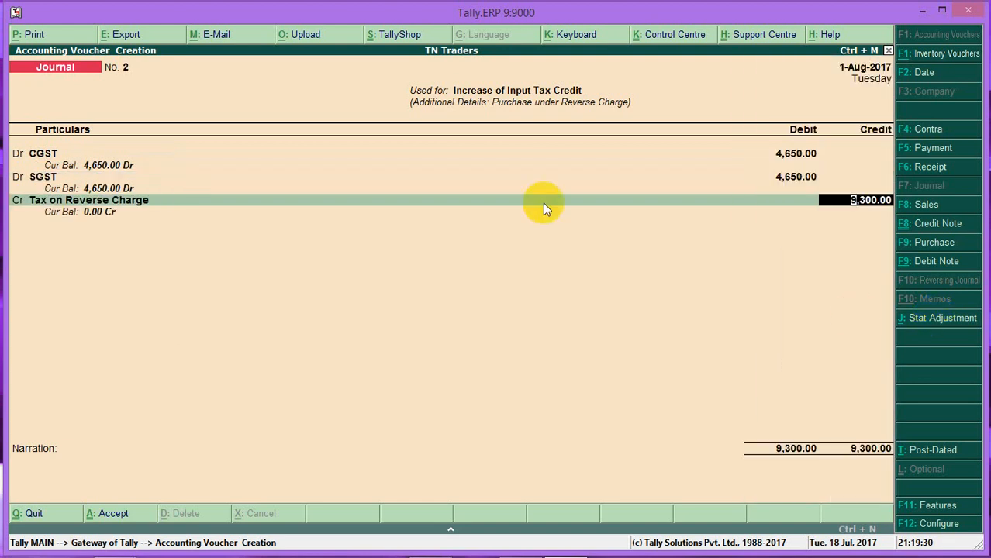
{"action": "key", "text": "Return"}
{"action": "key", "text": "Return"}
{"action": "left_click", "coordinate": [961, 396]}
Step: Leave the voucher entry, open the Balance Sheet in its detailed view, and check Duties & Taxes under Current Liabilities
{"action": "key", "text": "Escape"}
{"action": "key", "text": "Return"}
{"action": "key", "text": "Up"}
{"action": "key", "text": "Down"}
{"action": "key", "text": "Down"}
{"action": "key", "text": "Down"}
{"action": "key", "text": "Down"}
{"action": "key", "text": "Down"}
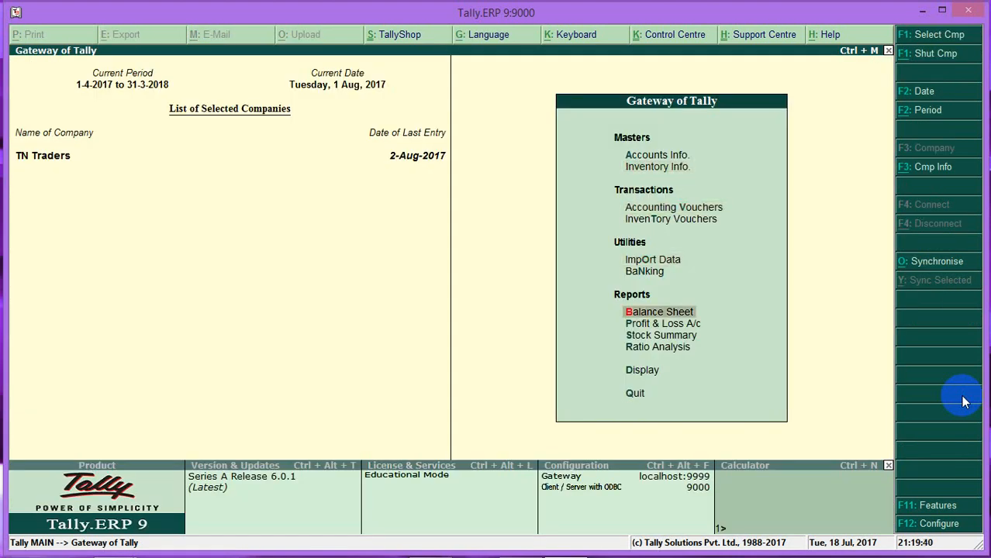
{"action": "key", "text": "Return"}
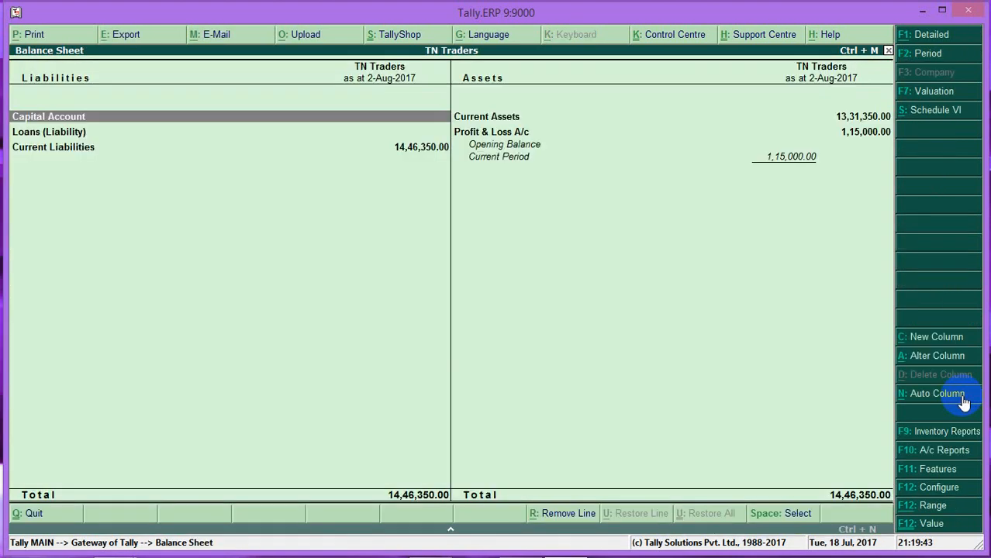
{"action": "key", "text": "alt+F1"}
{"action": "key", "text": "Down"}
{"action": "key", "text": "Down"}
{"action": "key", "text": "Down"}
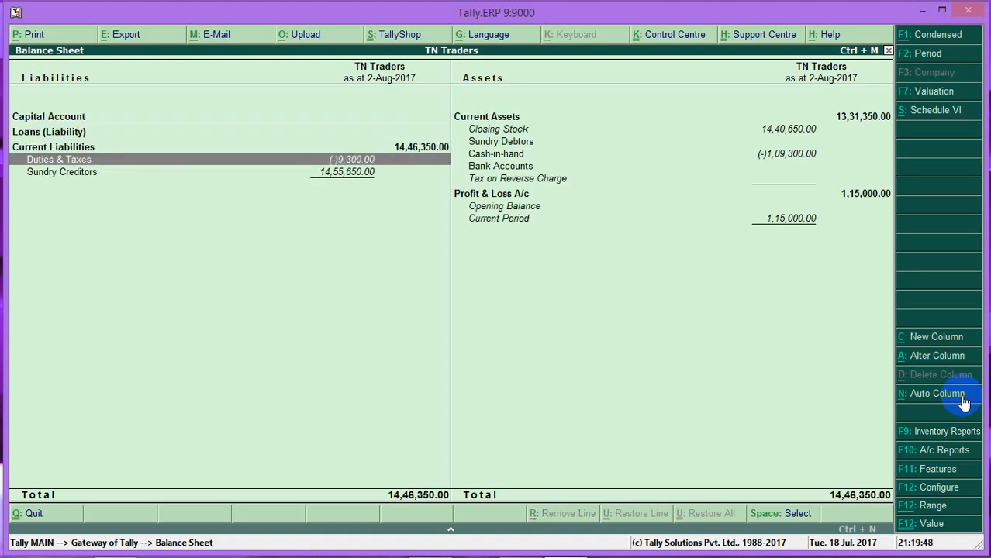
Step: Close the Balance Sheet and open the Profit & Loss A/c in its detailed view
{"action": "key", "text": "Escape"}
{"action": "key", "text": "Down"}
{"action": "key", "text": "Return"}
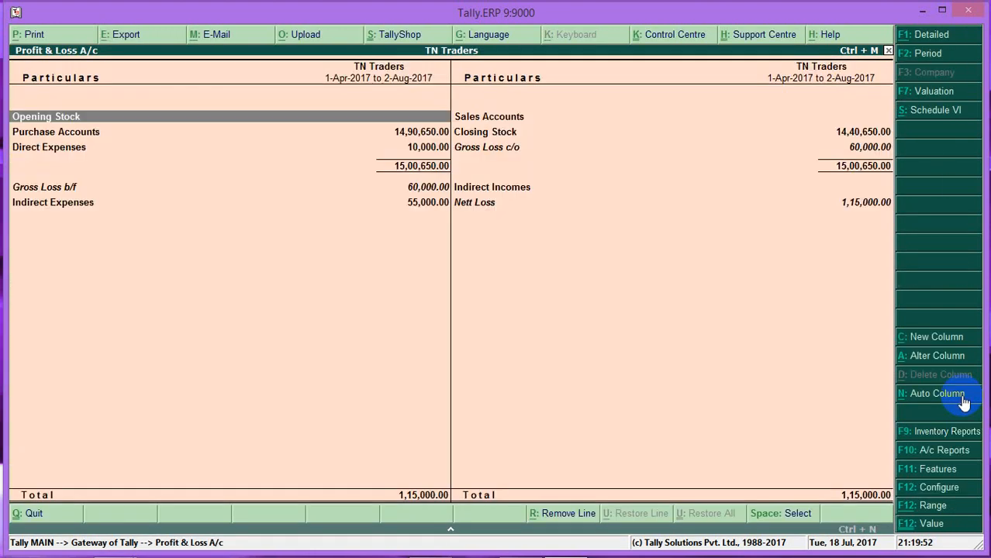
{"action": "key", "text": "alt+F1"}
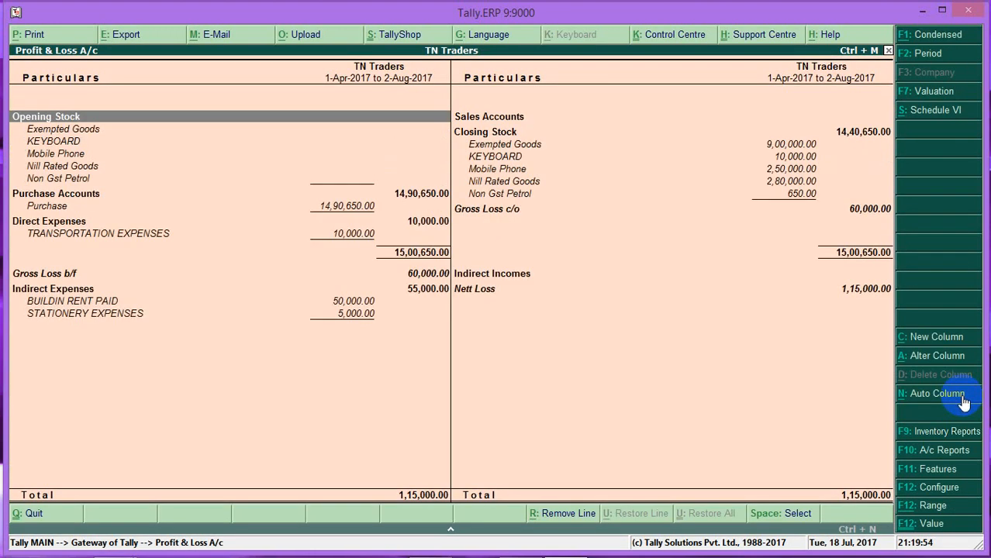
Step: Go through the Profit & Loss entries from Opening Stock to Stationery Expenses under Indirect Expenses, and close the report
{"action": "key", "text": "Down"}
{"action": "key", "text": "Down"}
{"action": "key", "text": "Down"}
{"action": "key", "text": "Down"}
{"action": "key", "text": "Down"}
{"action": "key", "text": "Down"}
{"action": "key", "text": "Down"}
{"action": "key", "text": "Down"}
{"action": "key", "text": "Down"}
{"action": "key", "text": "Down"}
{"action": "key", "text": "Down"}
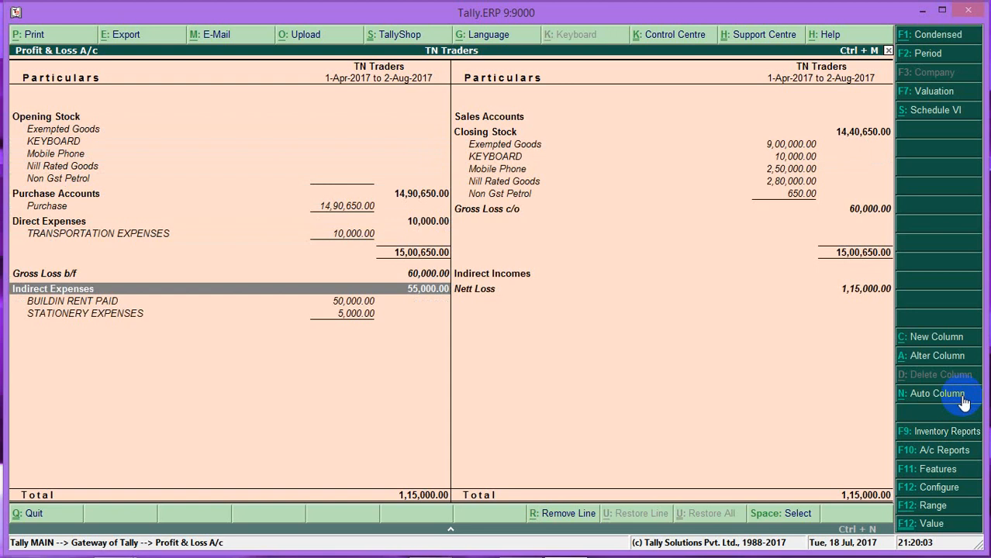
{"action": "key", "text": "Down"}
{"action": "key", "text": "Down"}
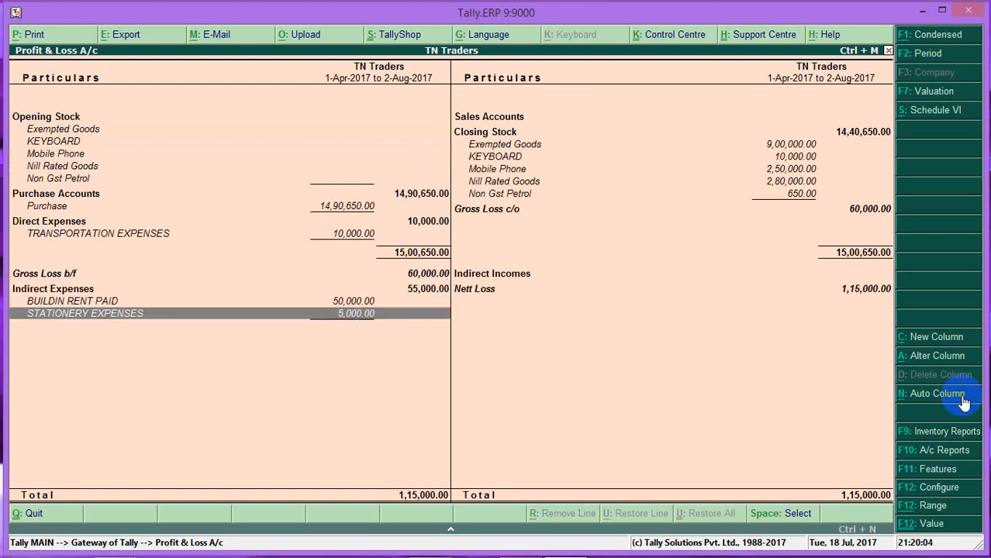
{"action": "key", "text": "Escape"}
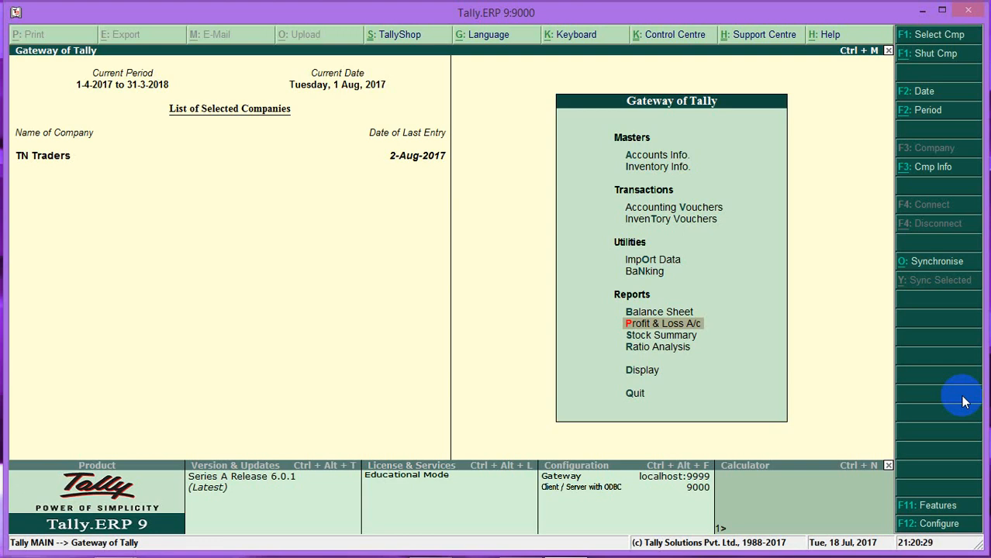
{"action": "mouse_move", "coordinate": [601, 546]}
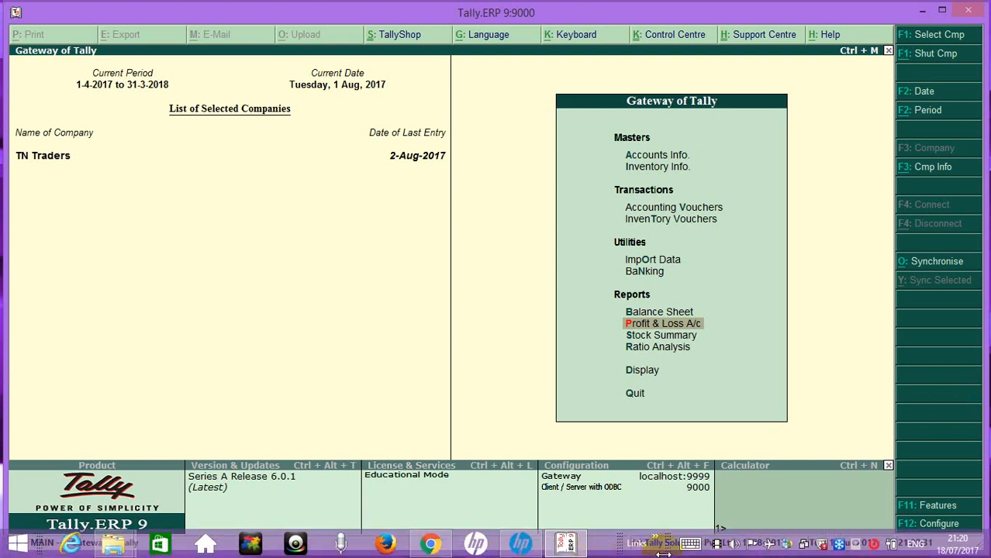